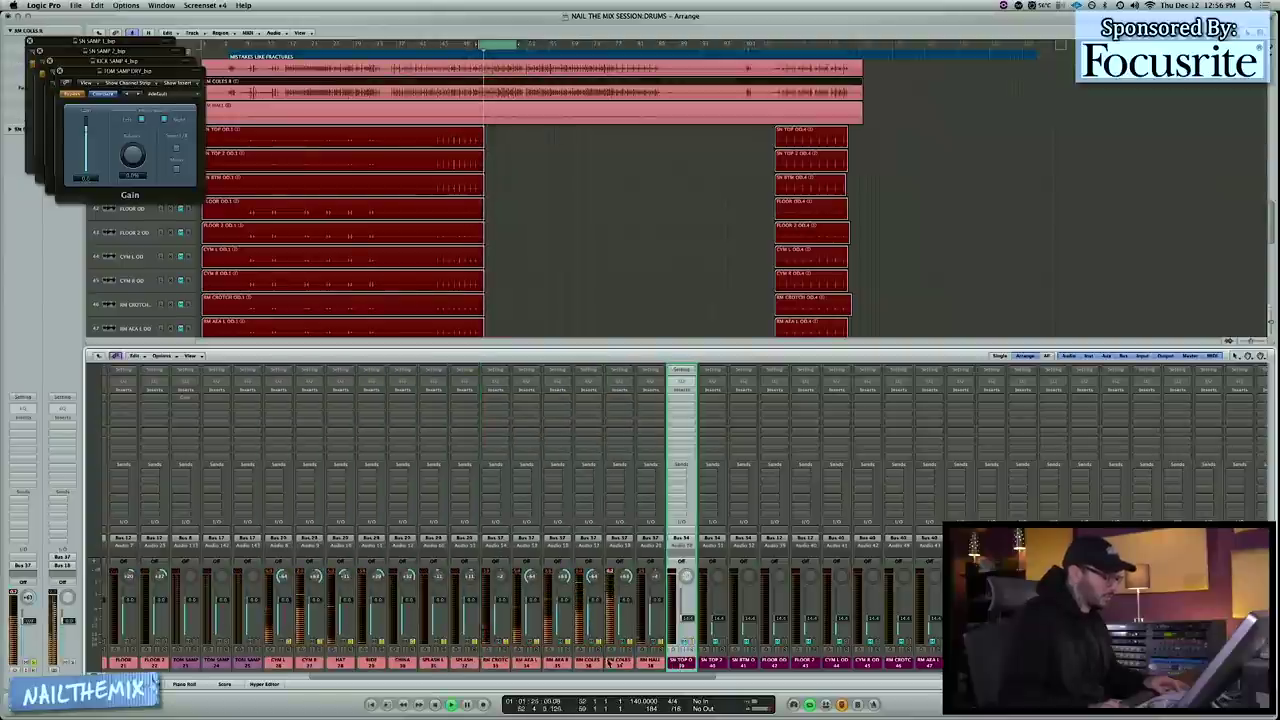
- Select the RM COLES channel pair and then the RM AEA pair while the soloed room and cymbal tracks play
left_click_drag(593, 599, 594, 604)
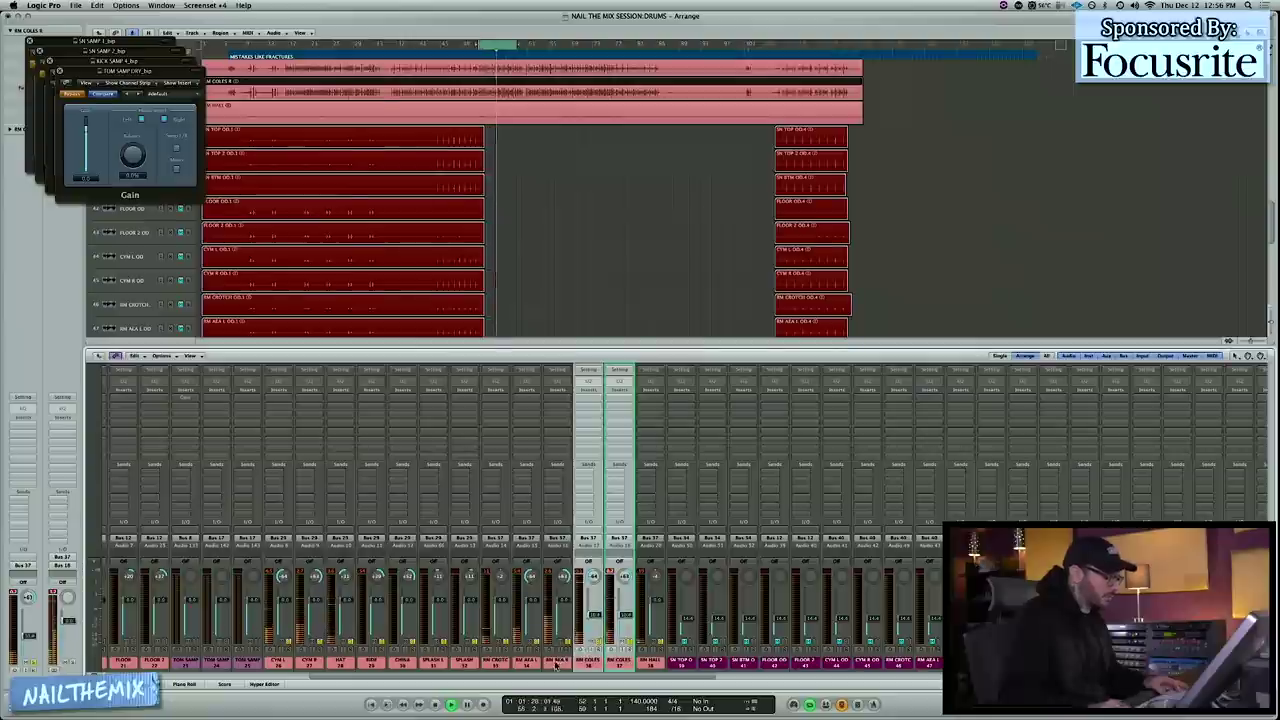
left_click_drag(557, 662, 526, 662)
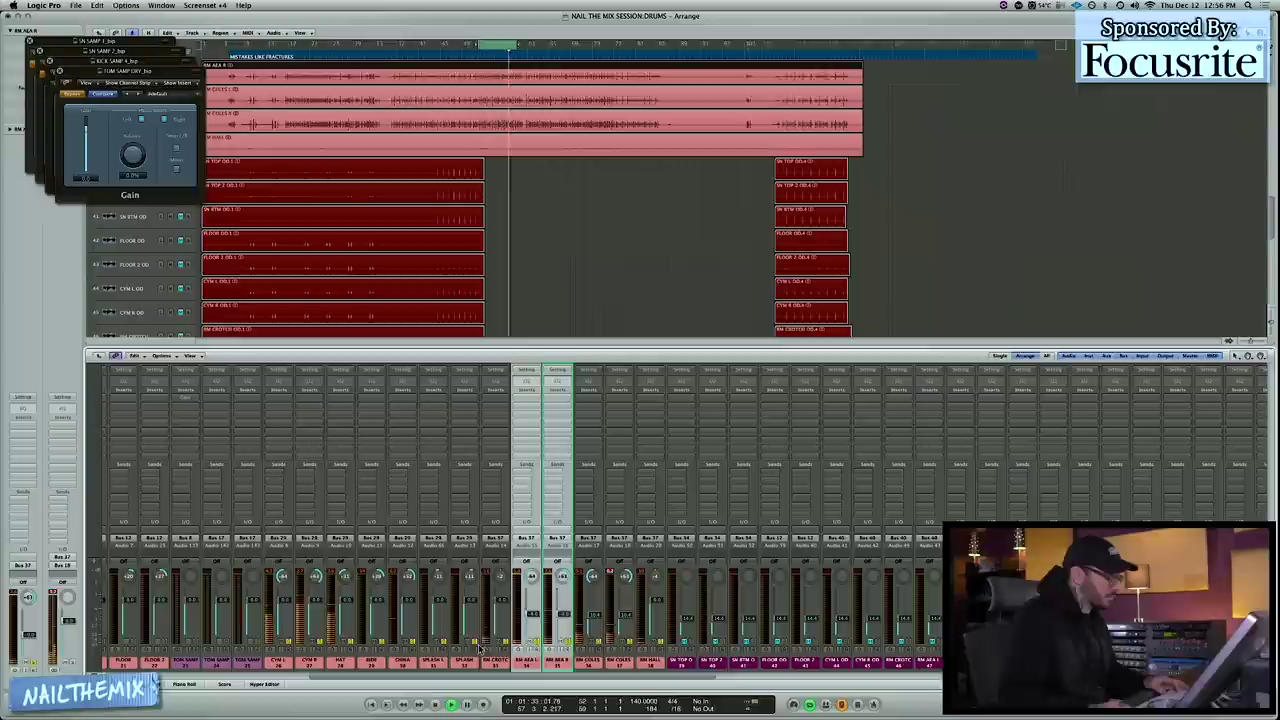
scroll(309, 115, "up", 4)
scroll(309, 115, "up", 3)
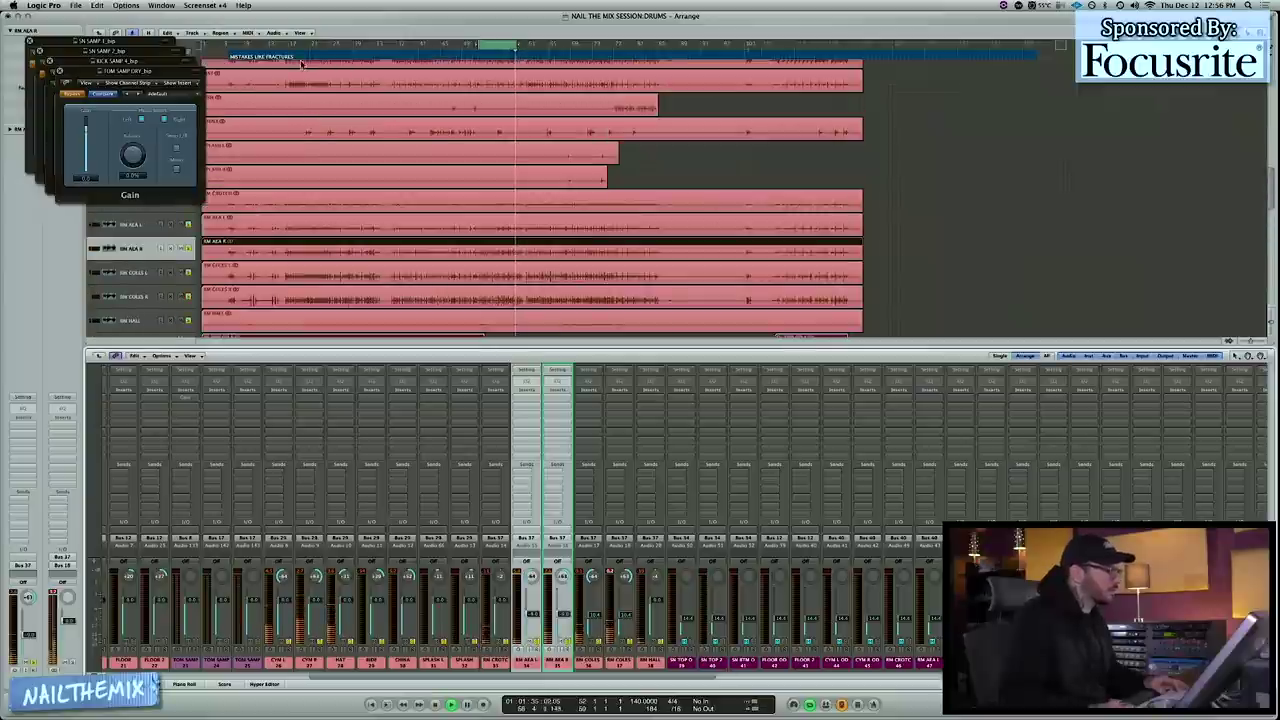
- Listen to the soloed cymbals and rooms in other song sections, selecting both SPLASH channels and cycling from bar 77
left_click(304, 50)
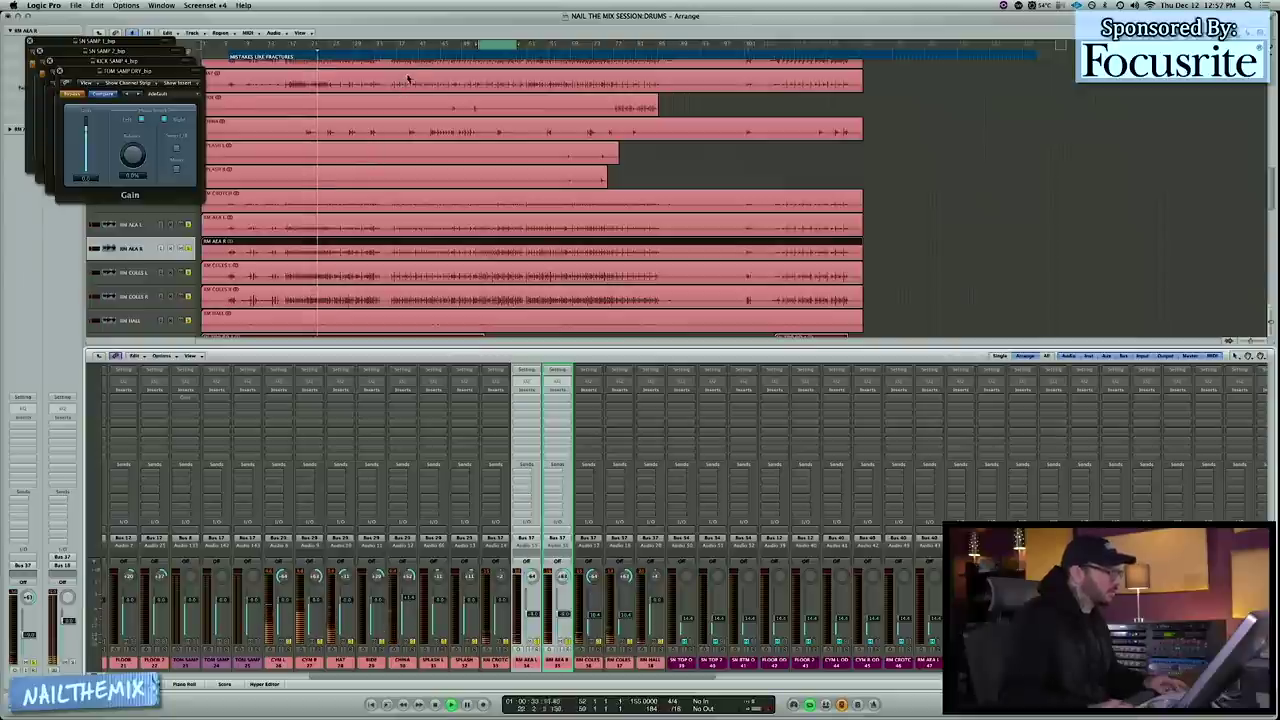
left_click(585, 56)
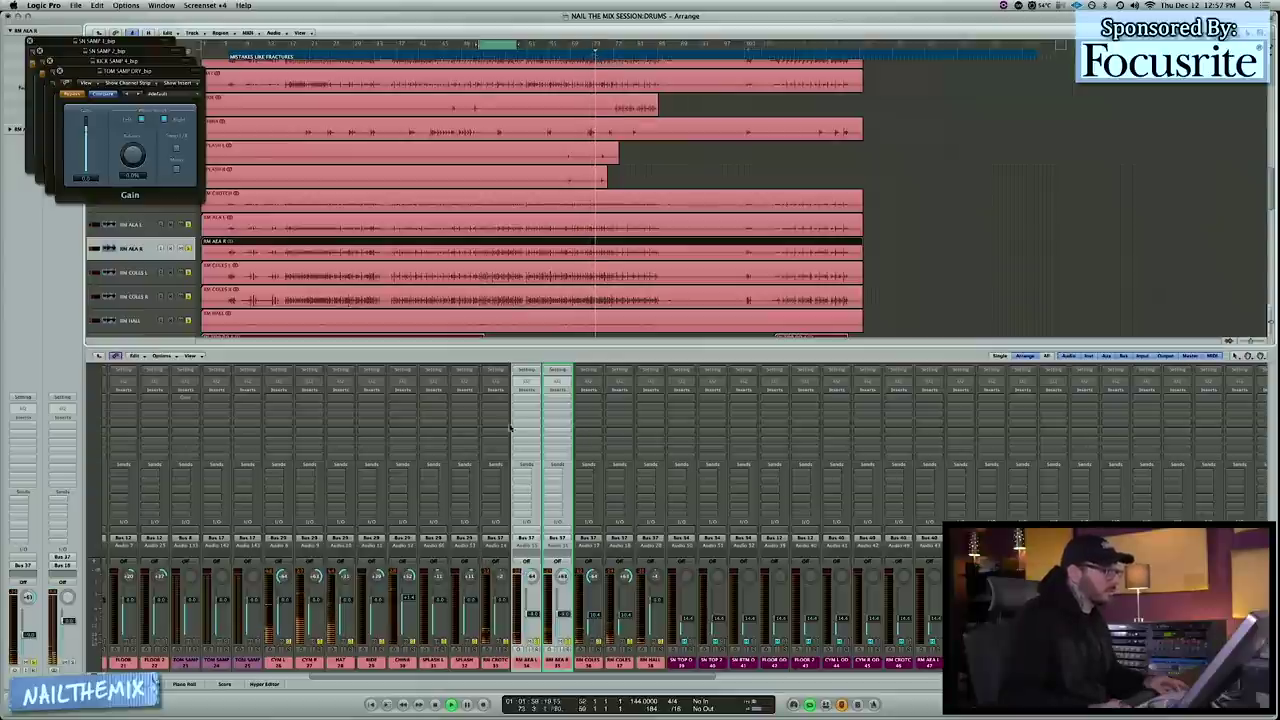
left_click(437, 666)
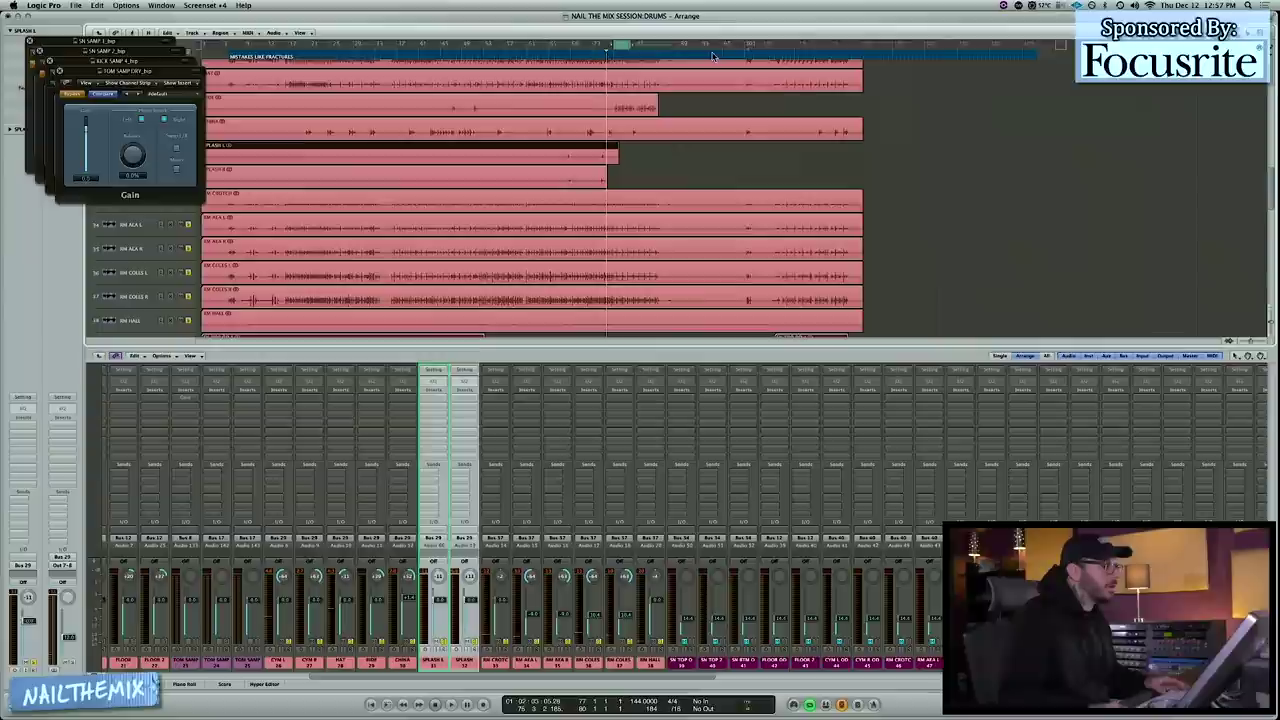
left_click_drag(614, 47, 668, 46)
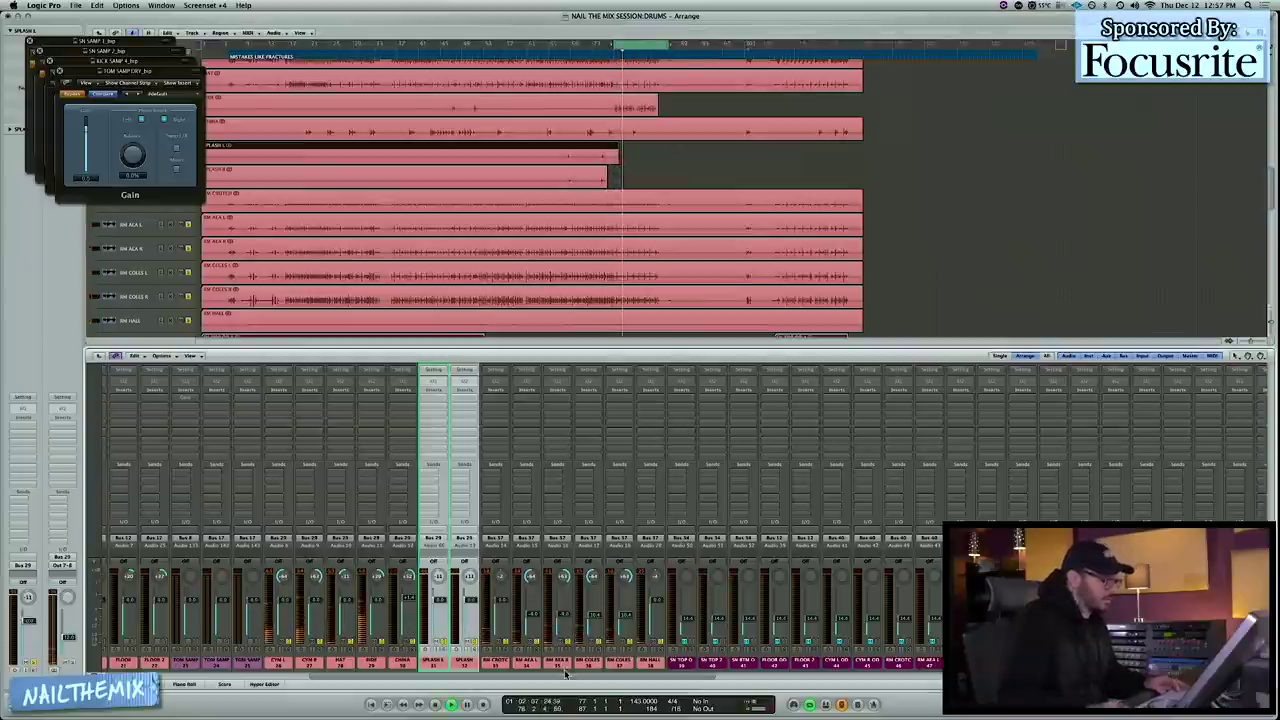
- Turn off solo on the channels from CYM L through RM HALL and play the mix with the drum buses in view
left_click_drag(648, 668, 292, 651)
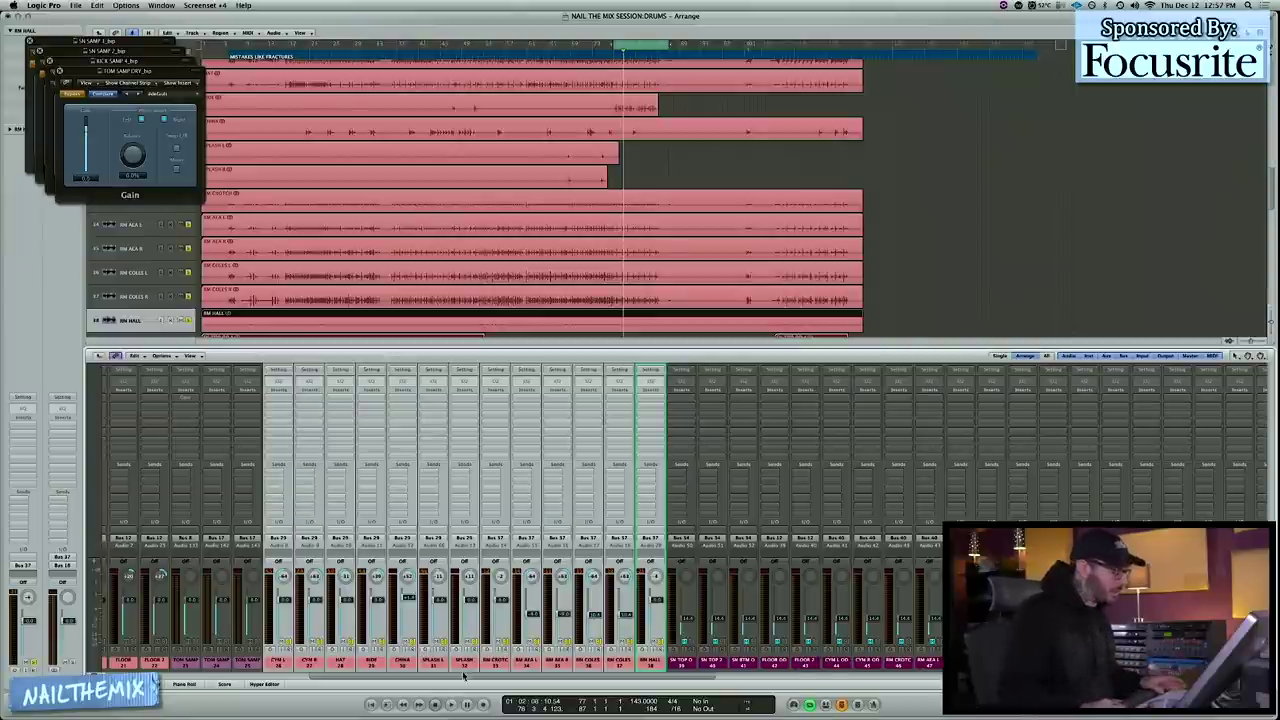
scroll(463, 677, "left", 5)
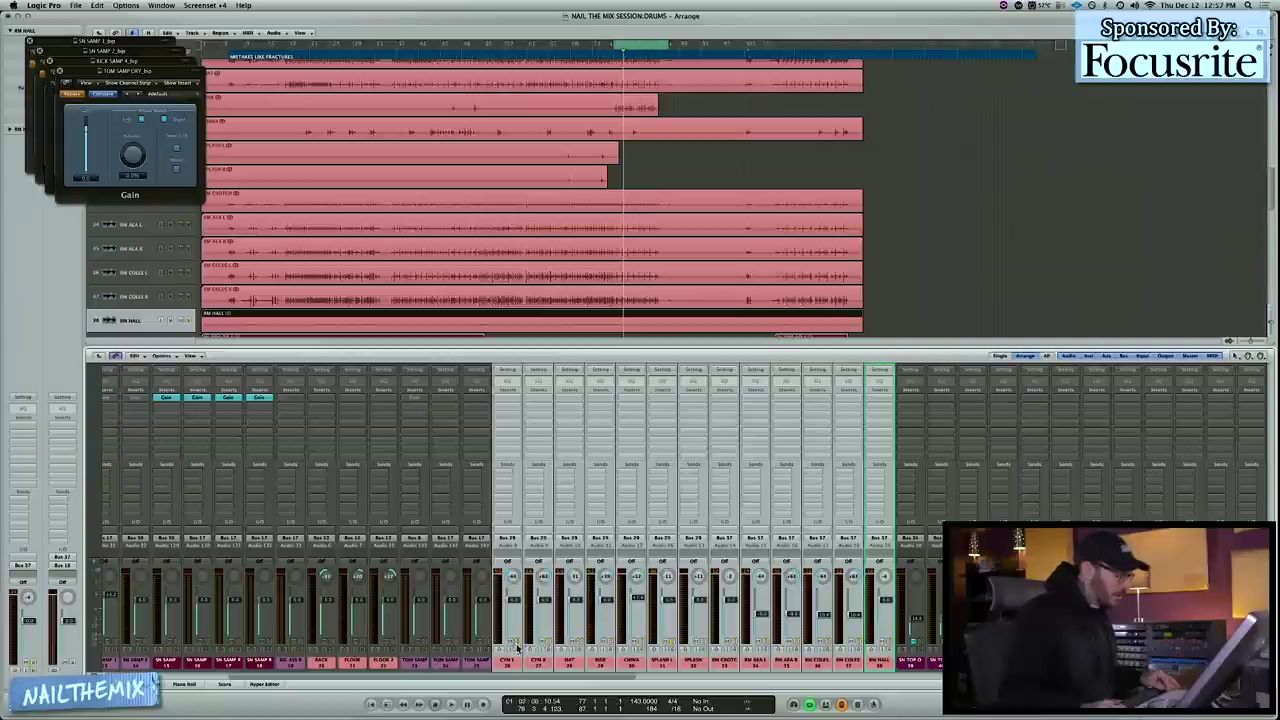
scroll(500, 677, "right", 10)
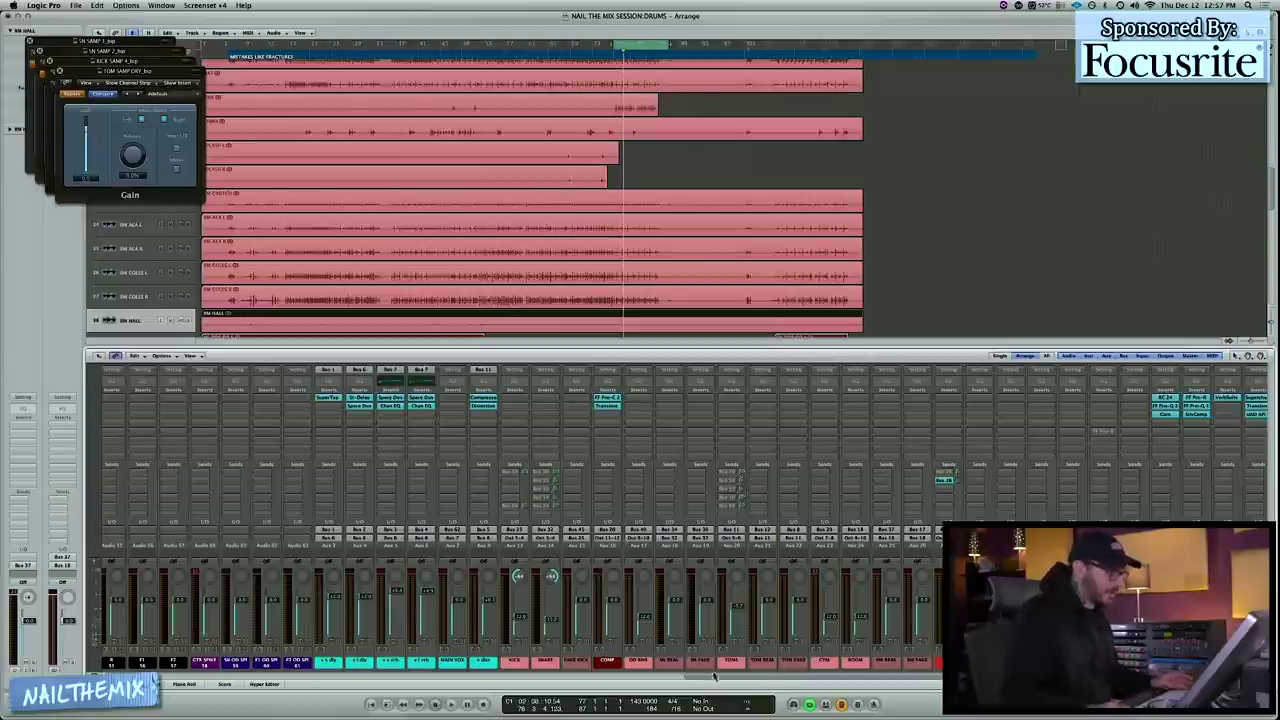
left_click_drag(762, 679, 790, 679)
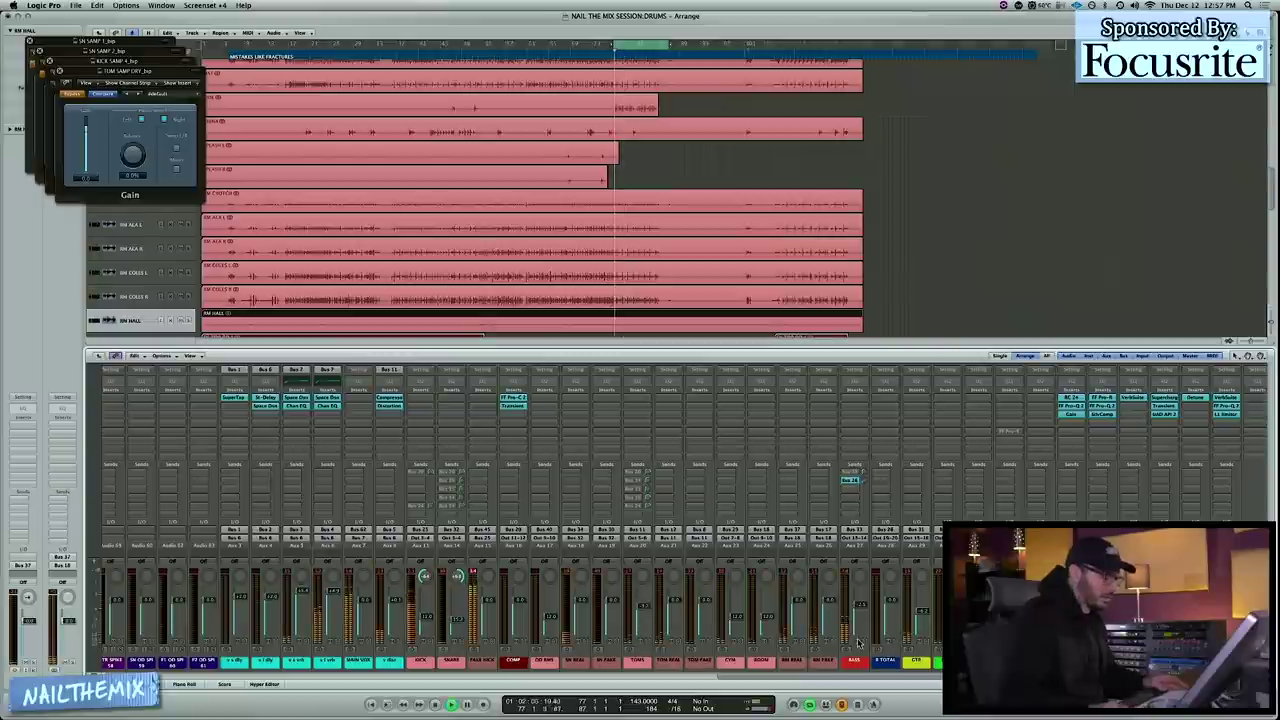
key("space")
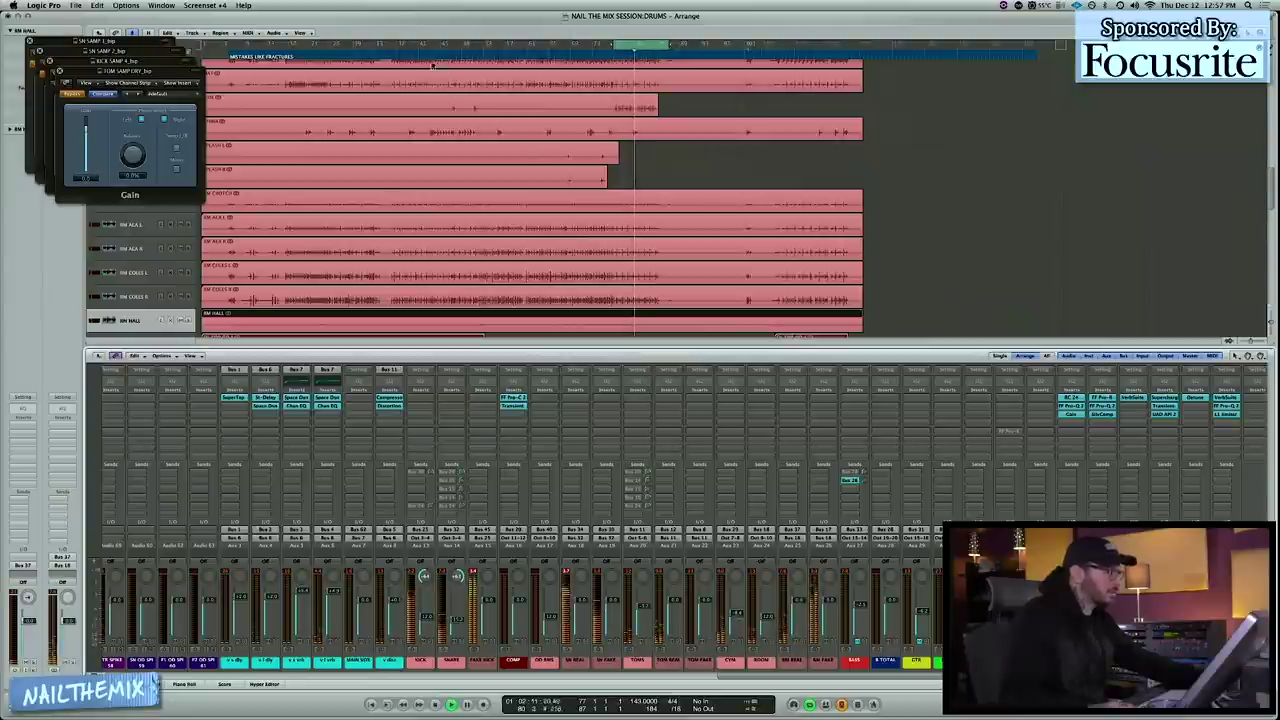
- Set a cycle range over the middle of the song and play the drums from its start
left_click_drag(428, 47, 545, 66)
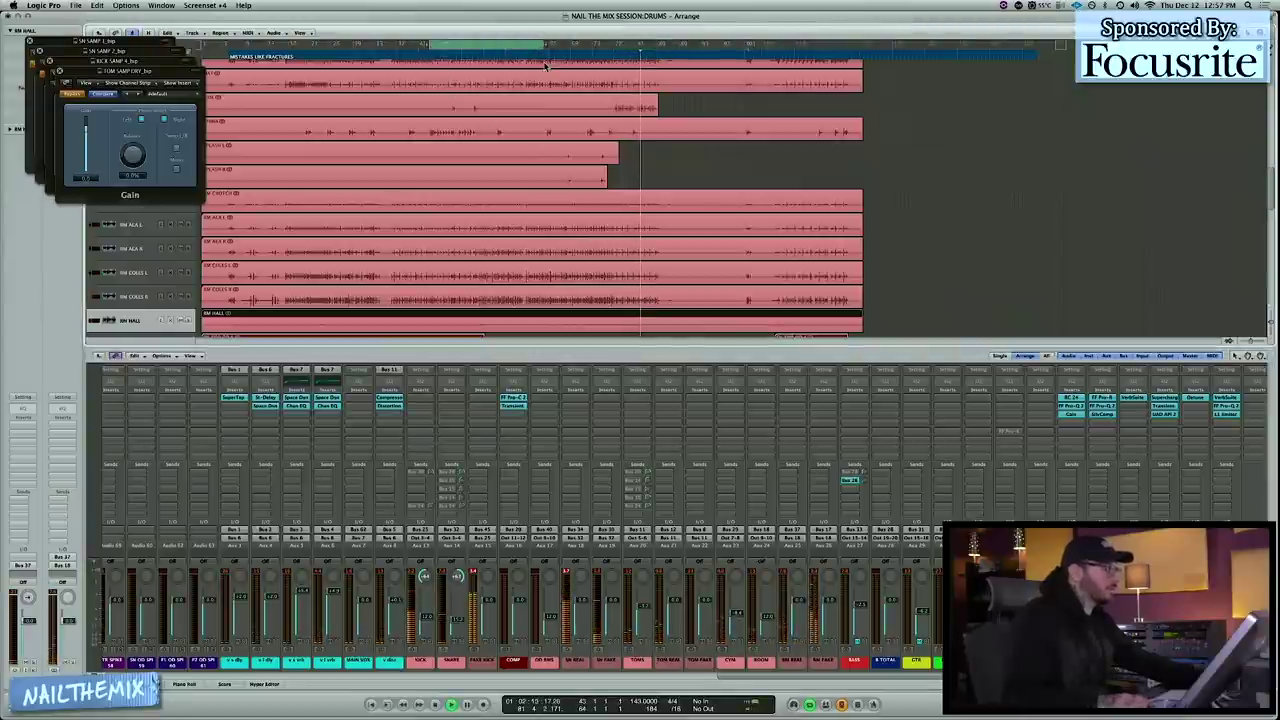
key("space")
key("space")
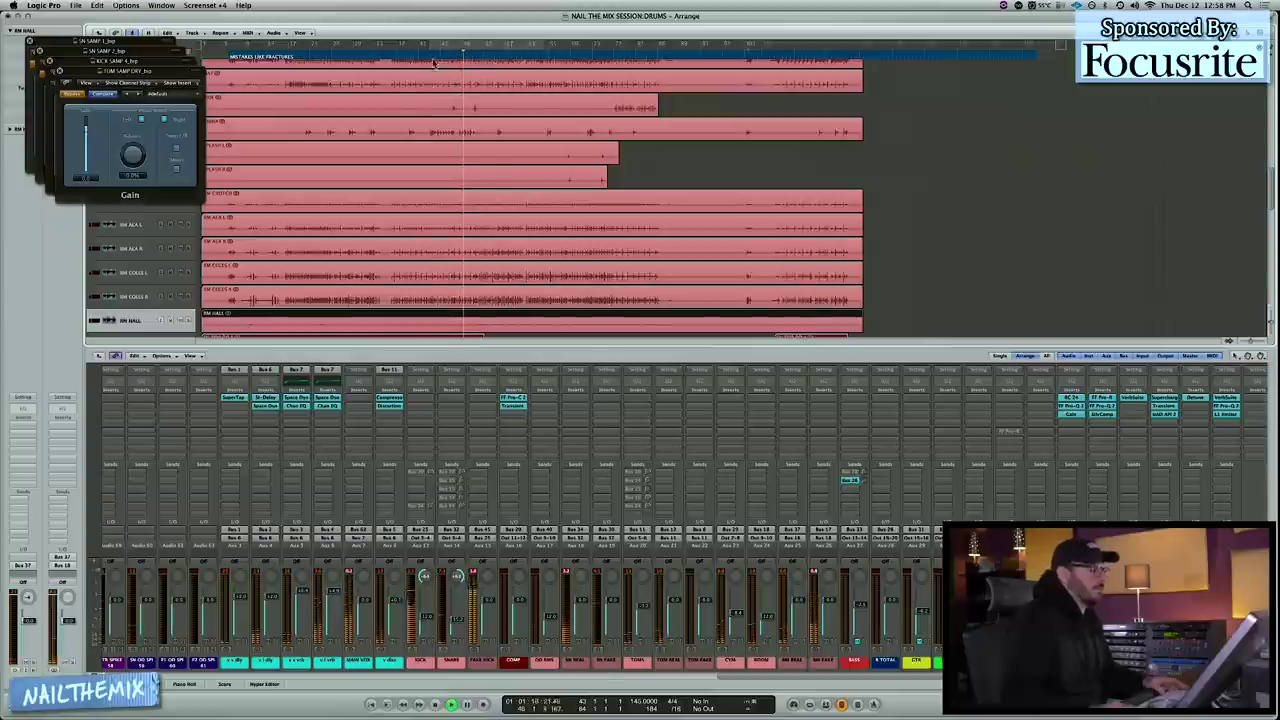
scroll(492, 104, "up", 3)
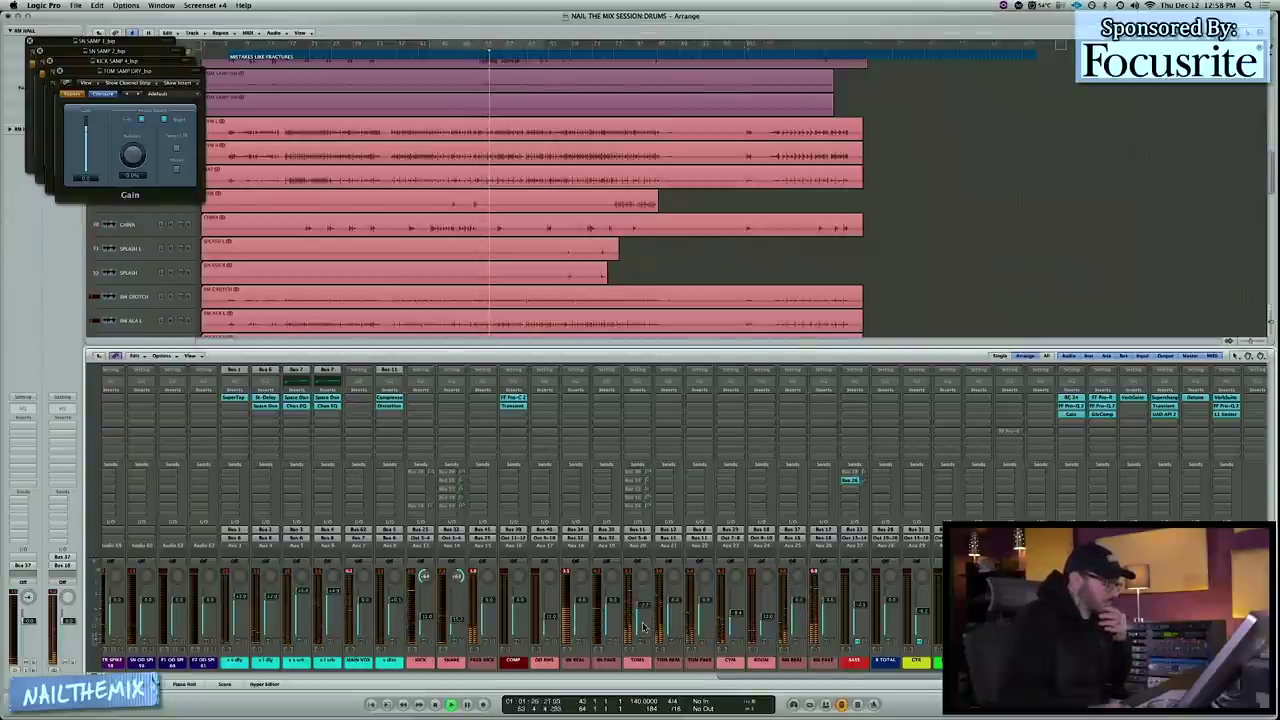
- Select the snare channels from SN TOP_bip through SN SAMP 2 and remove their Gain plug-ins
left_click(631, 678)
left_click_drag(631, 678, 420, 678)
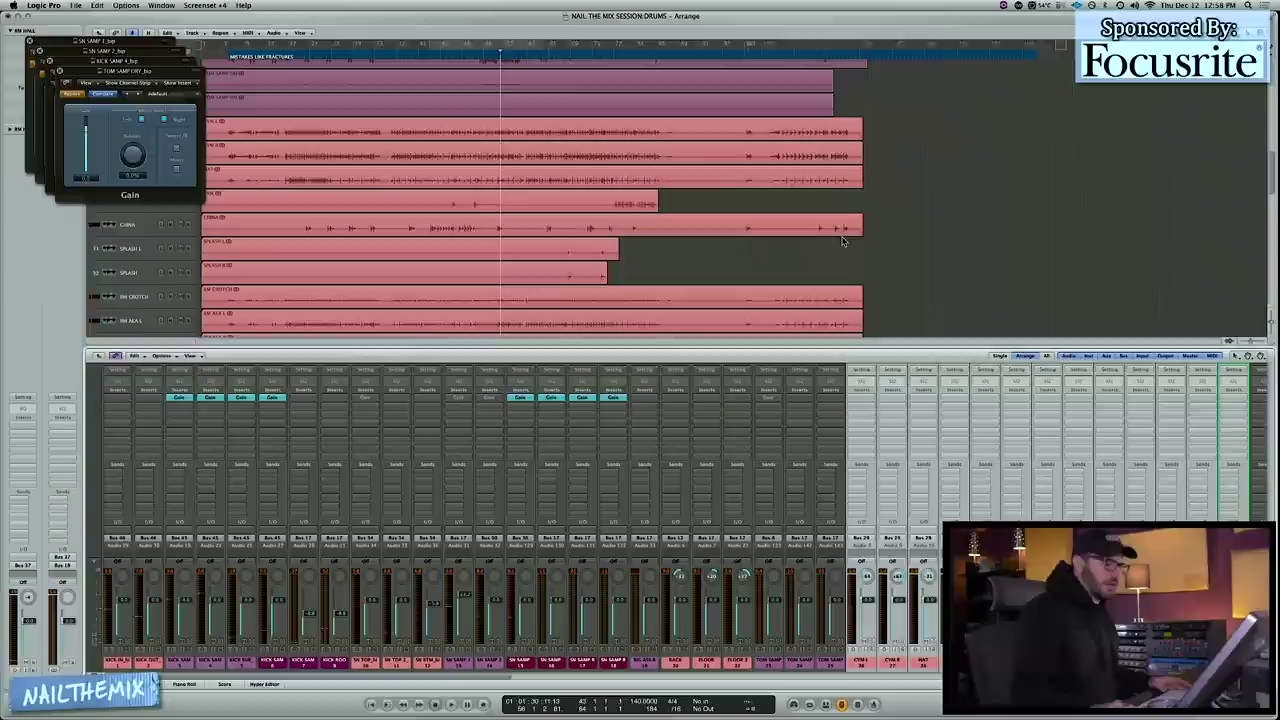
left_click(367, 663)
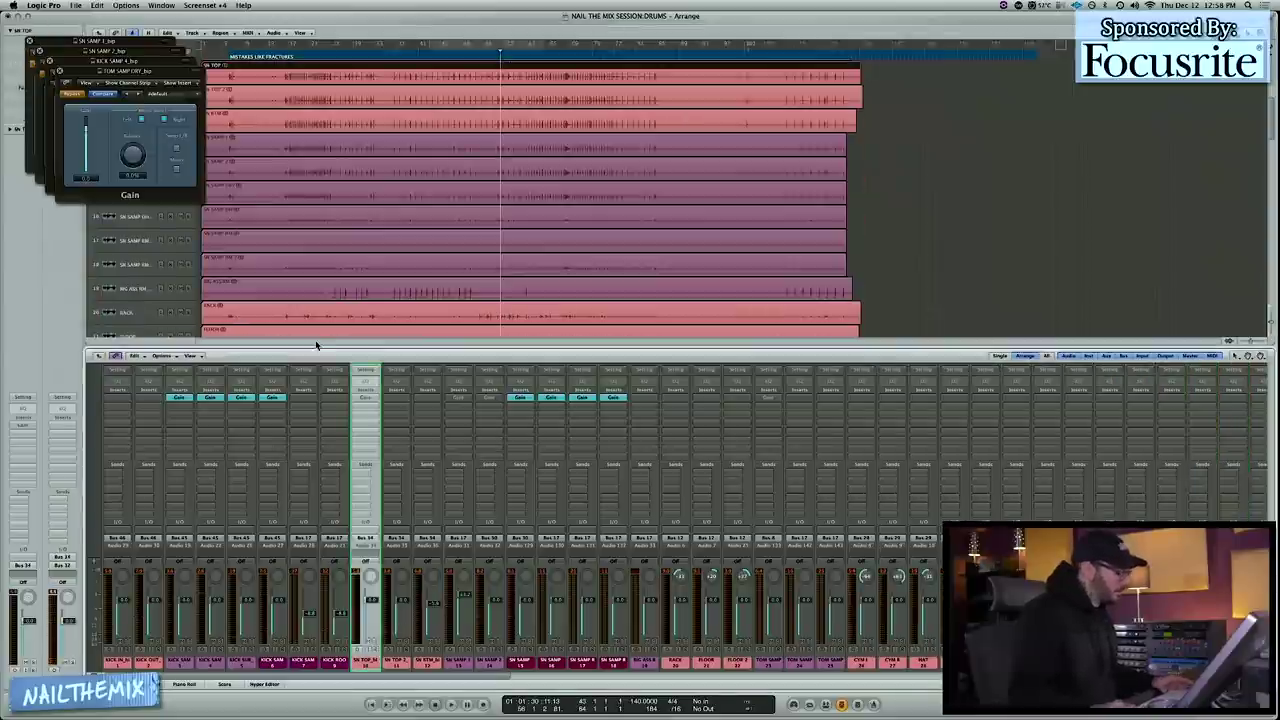
left_click_drag(483, 668, 365, 665)
left_click(364, 399)
left_click(365, 409)
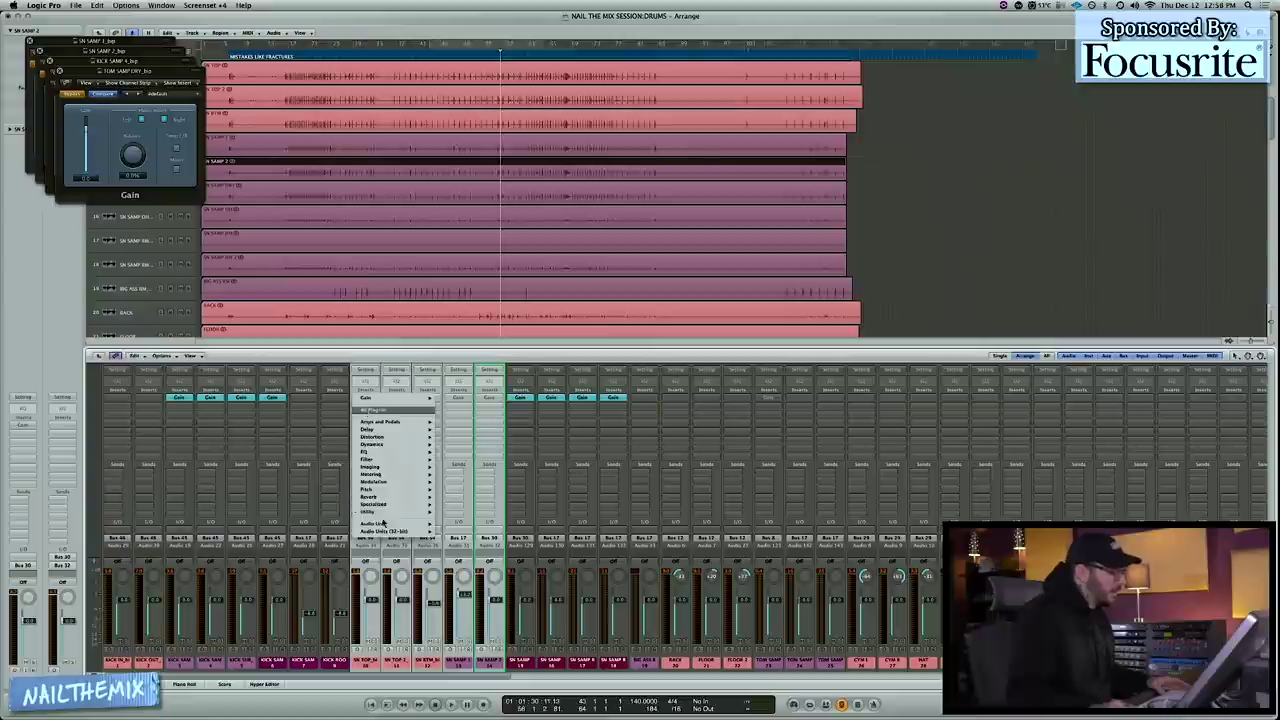
left_click(338, 663)
left_click(366, 665)
scroll(370, 673, "right", 10)
scroll(370, 676, "left", 10)
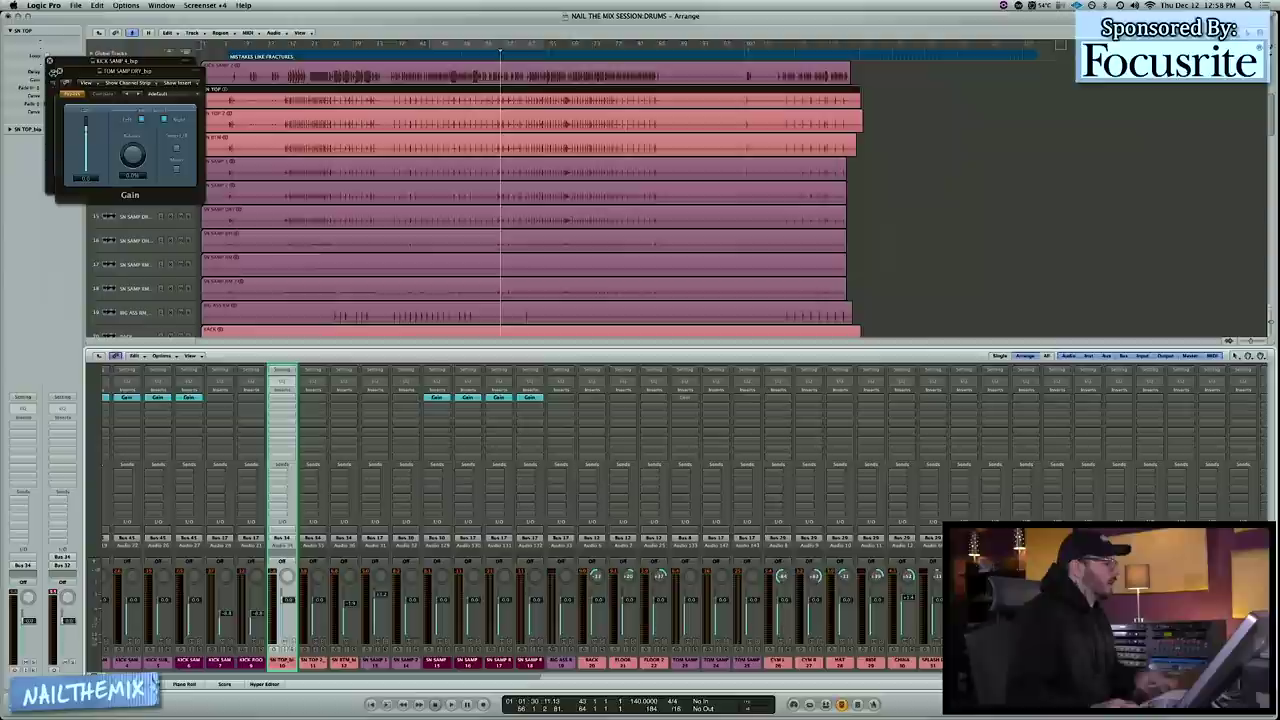
- Close the remaining floating Gain plug-in windows
left_click(58, 71)
left_click(49, 61)
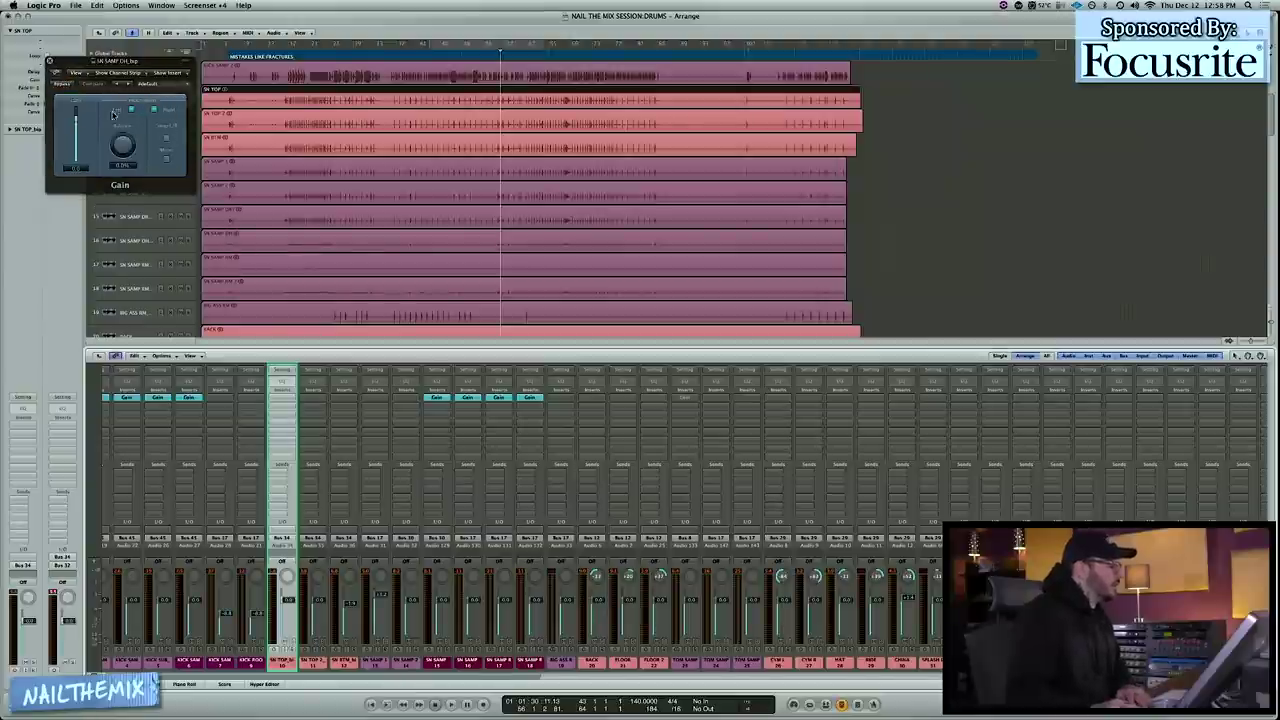
left_click(49, 61)
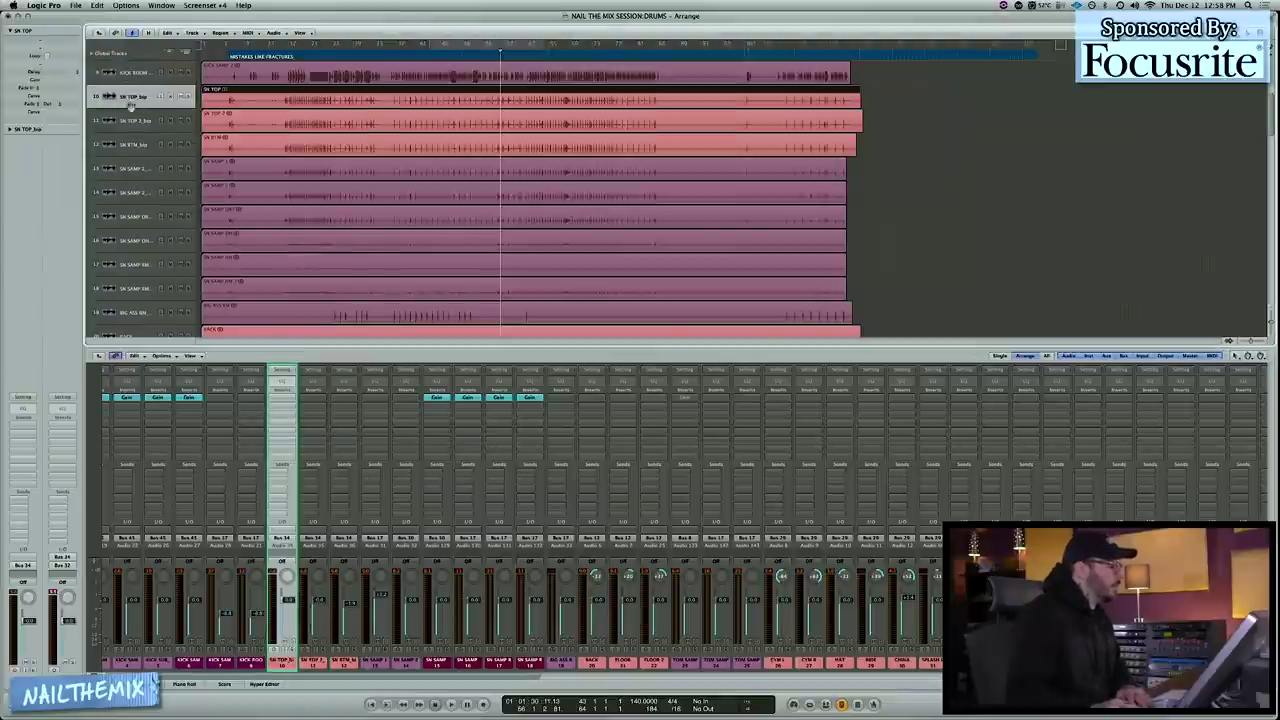
- Insert a mono Noise Gate on the SN TOP_bip channel and place its window over the arrangement
left_click(282, 398)
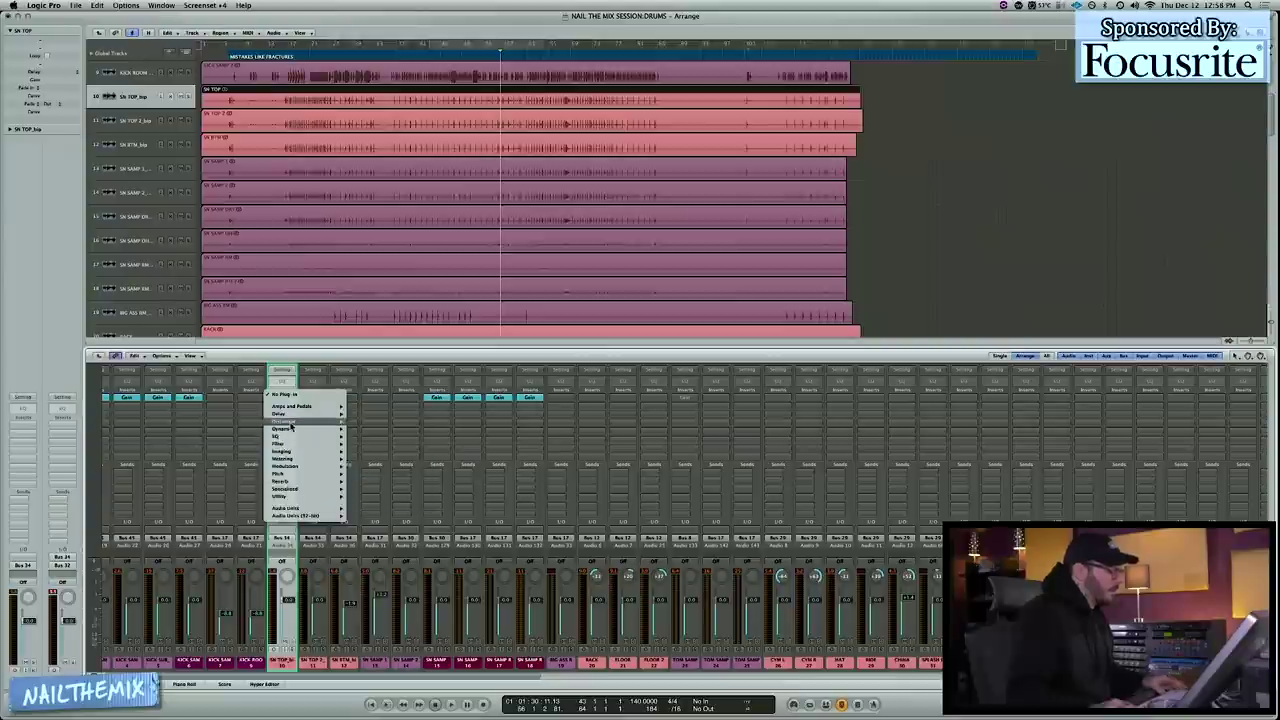
mouse_move(300, 428)
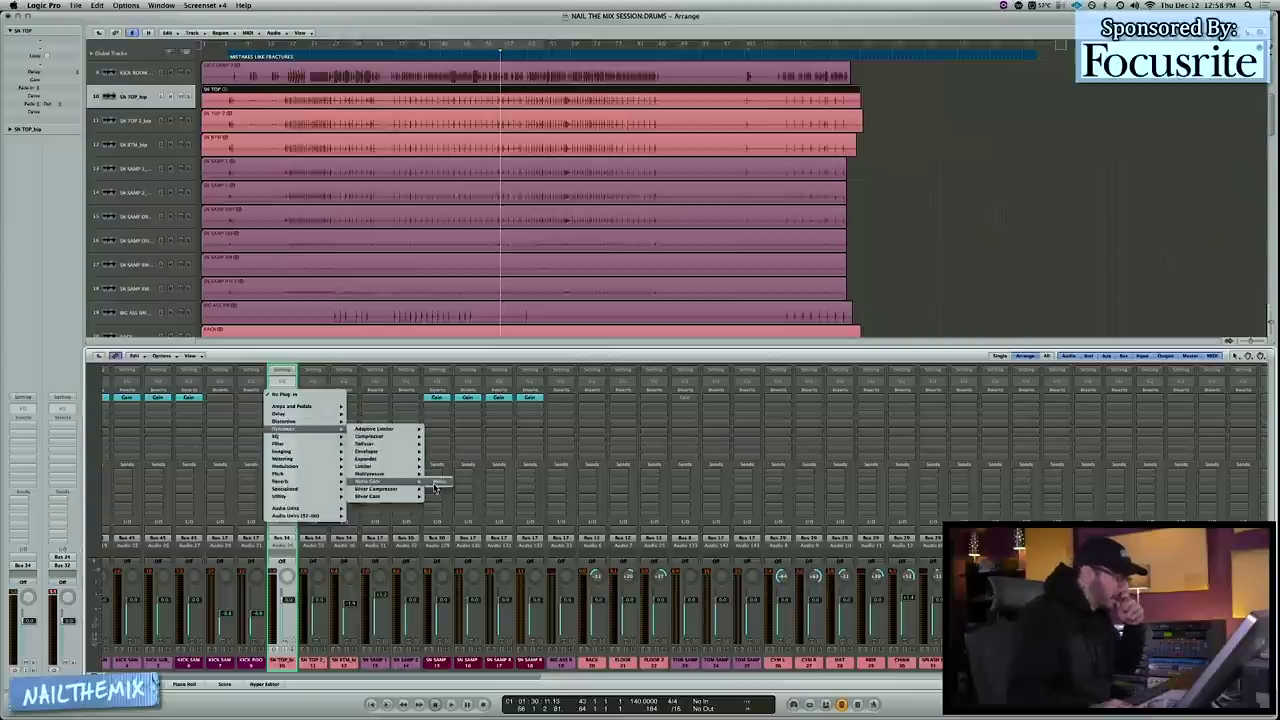
left_click(436, 484)
left_click_drag(155, 42, 737, 181)
left_click_drag(703, 238, 745, 240)
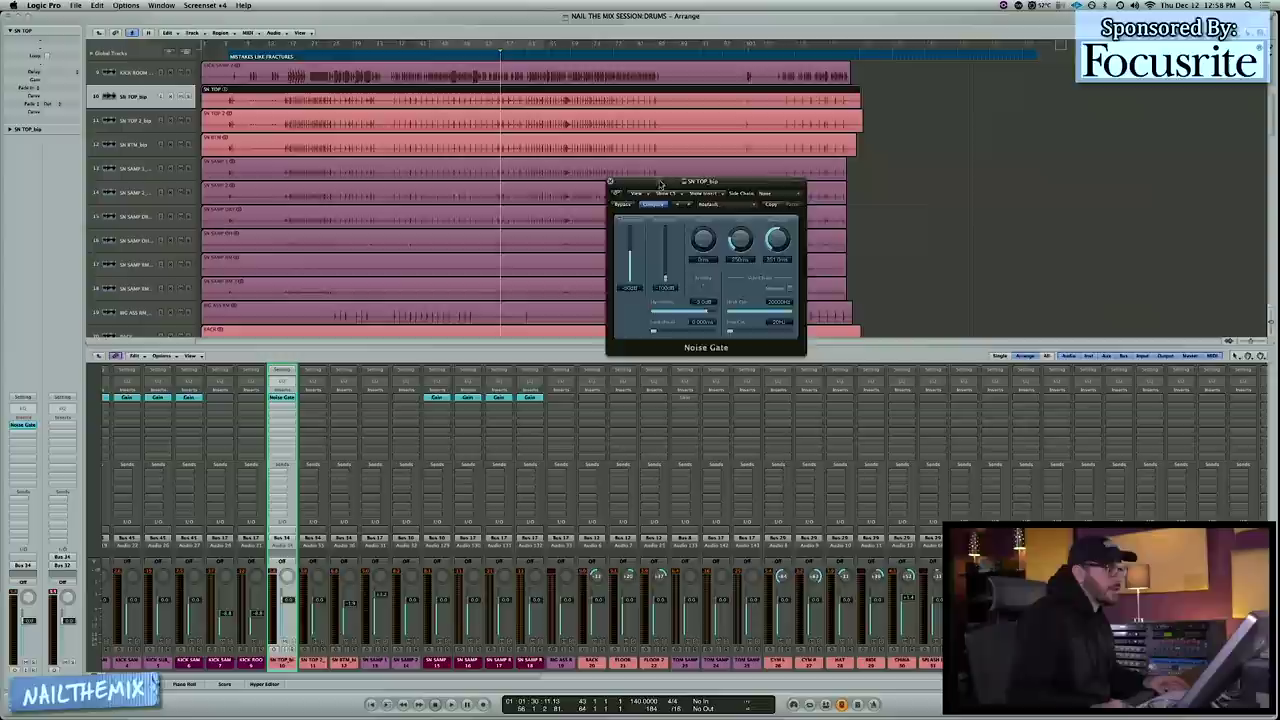
left_click_drag(664, 175, 408, 242)
- Select the trigger channels from K through CTR SPIKE in the mixer and show their regions
left_click_drag(398, 681, 690, 680)
left_click(814, 666)
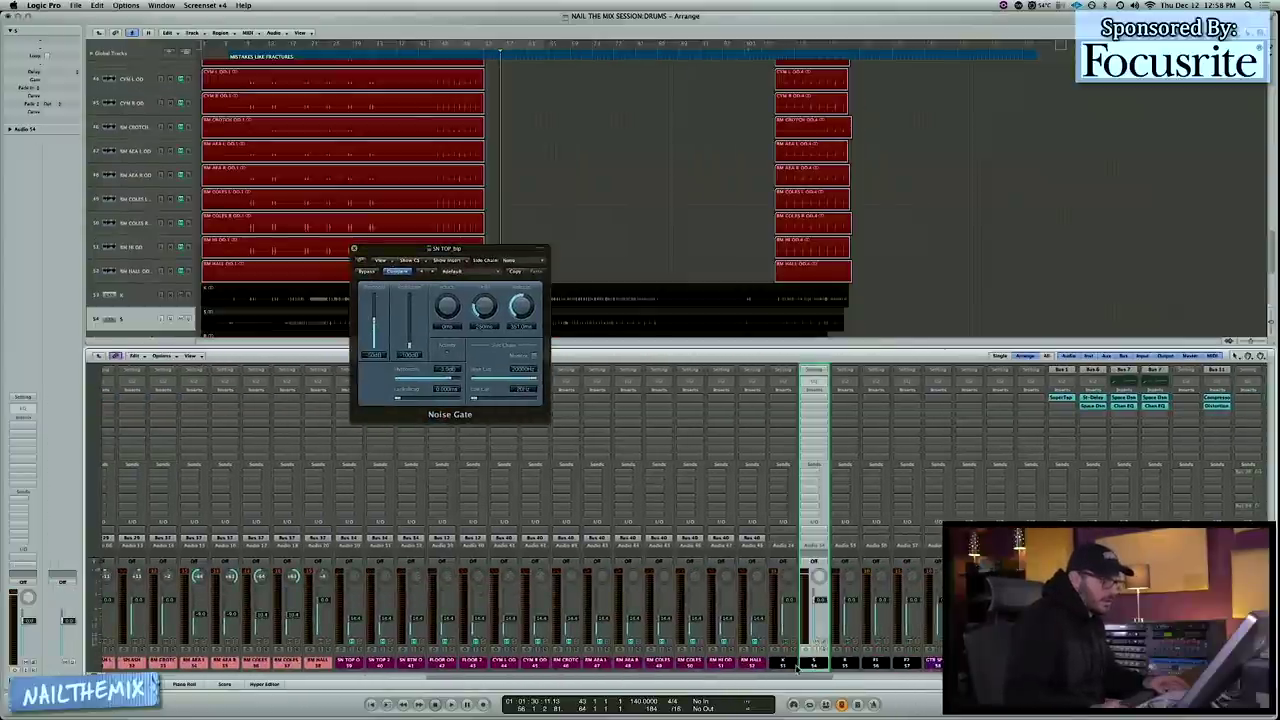
left_click_drag(784, 664, 935, 664)
scroll(360, 149, "down", 5)
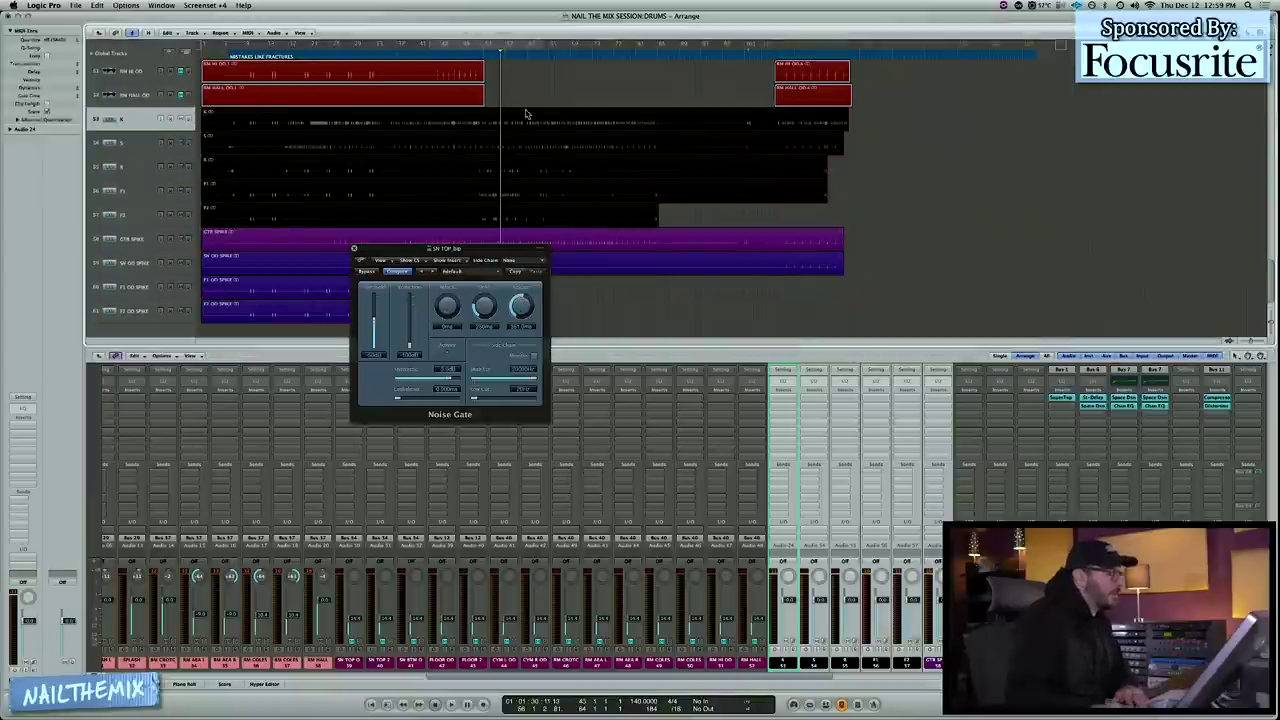
- Enlarge the drum trigger regions from K to F2 and set the cycle range from bar 53 to bar 60
left_click_drag(525, 105, 586, 254)
key("ctrl+Right")
key("ctrl+Right")
key("ctrl+Right")
key("ctrl+Right")
key("ctrl+Right")
key("ctrl+Right")
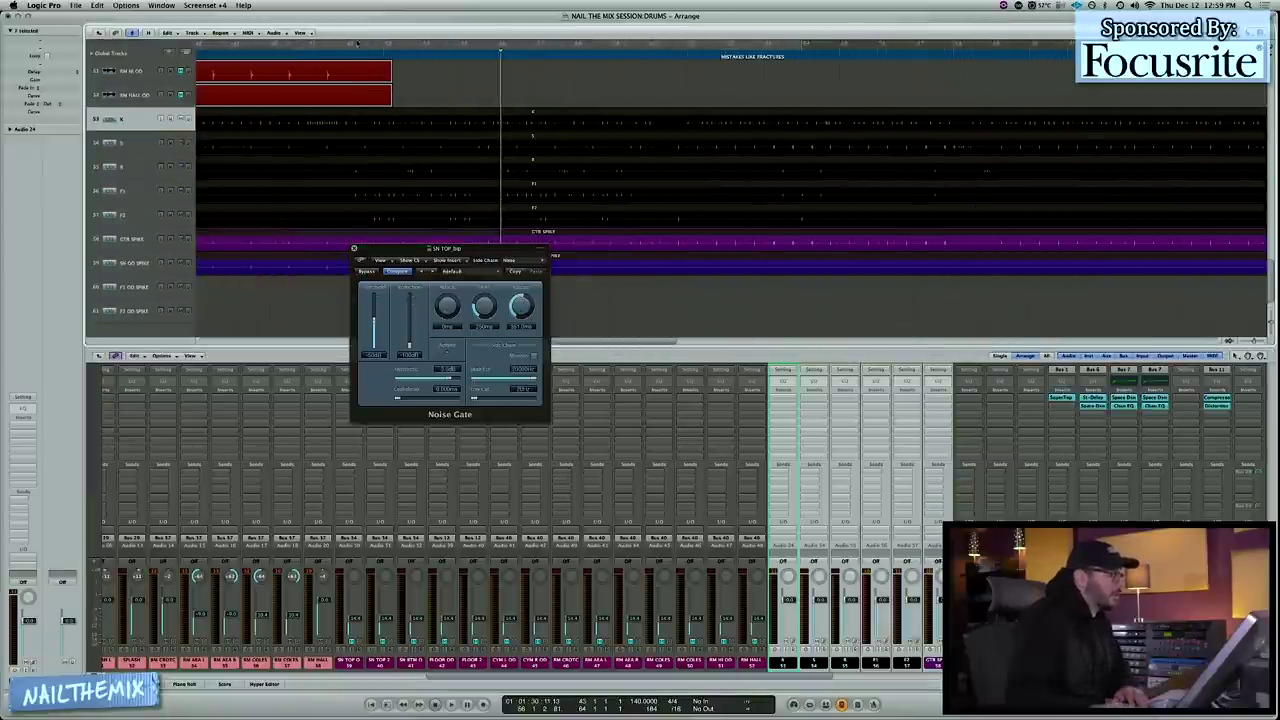
key("ctrl+Down")
key("ctrl+Down")
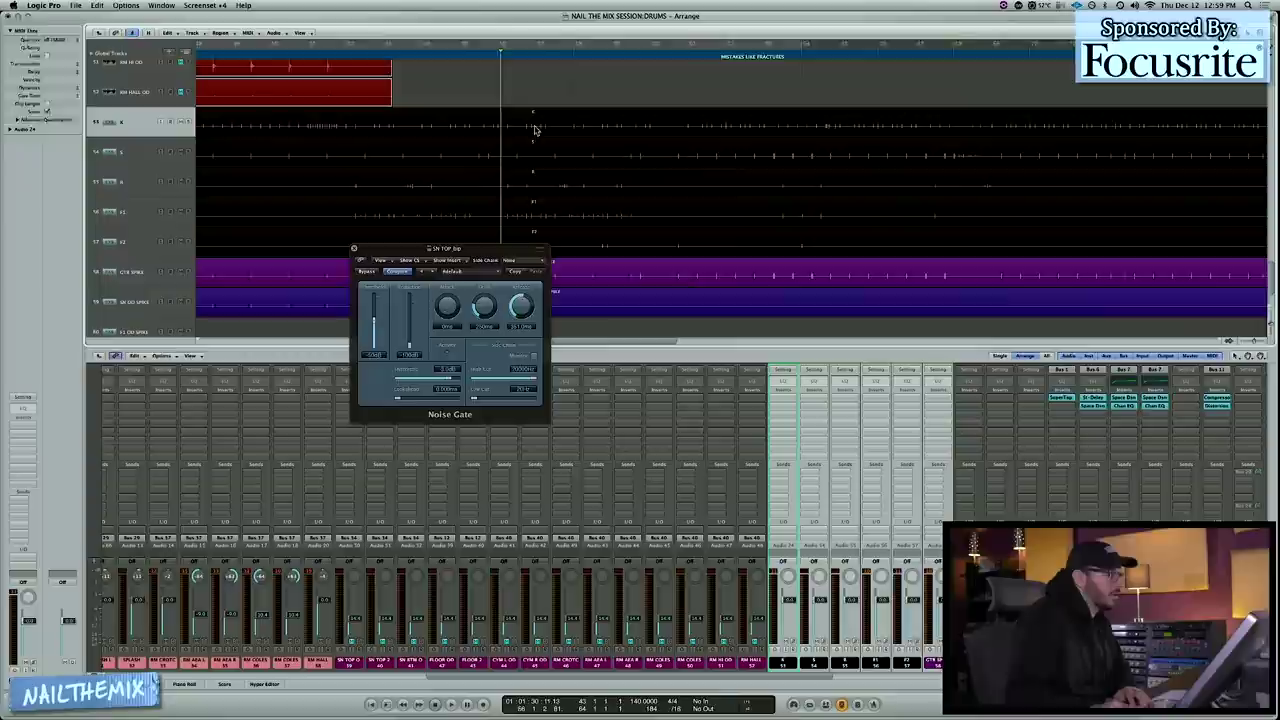
key("ctrl+Right")
left_click_drag(273, 46, 794, 46)
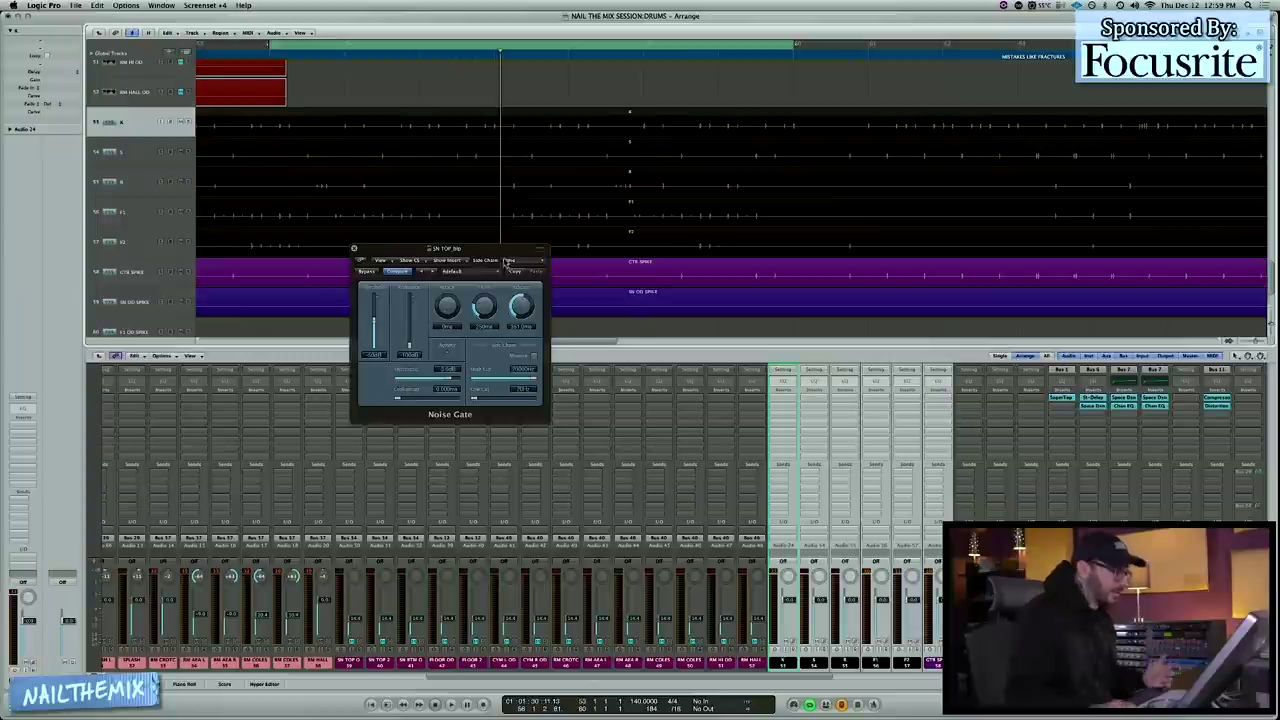
- Select the SN TOP_bip channel, show its track and move the Noise Gate window clear of its waveform
left_click_drag(491, 251, 676, 194)
left_click_drag(464, 676, 88, 637)
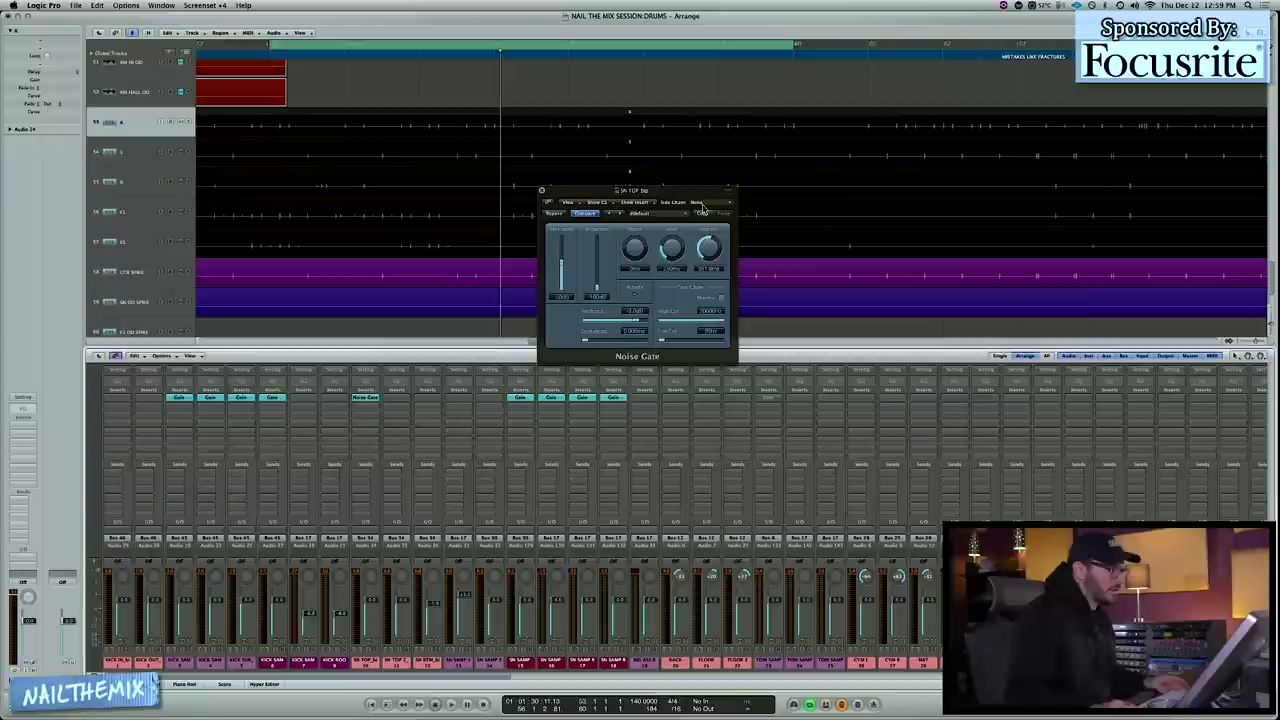
left_click(367, 664)
scroll(465, 113, "up", 2)
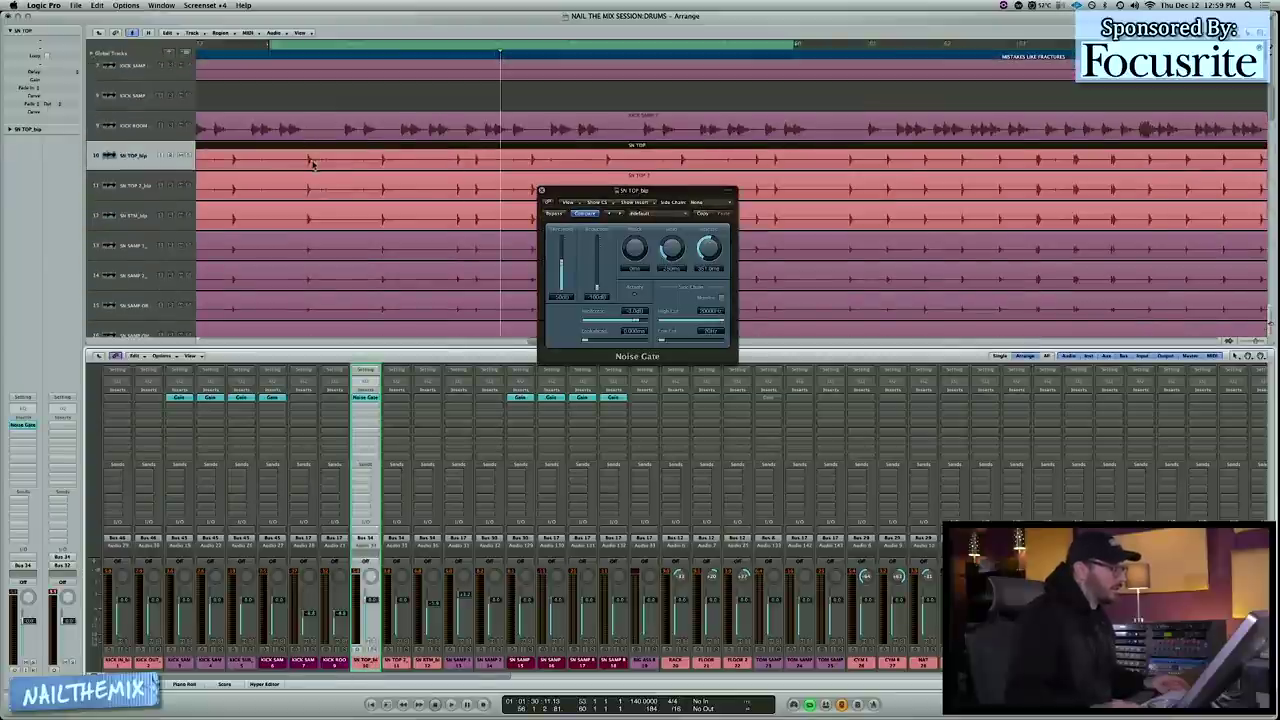
left_click_drag(652, 193, 613, 203)
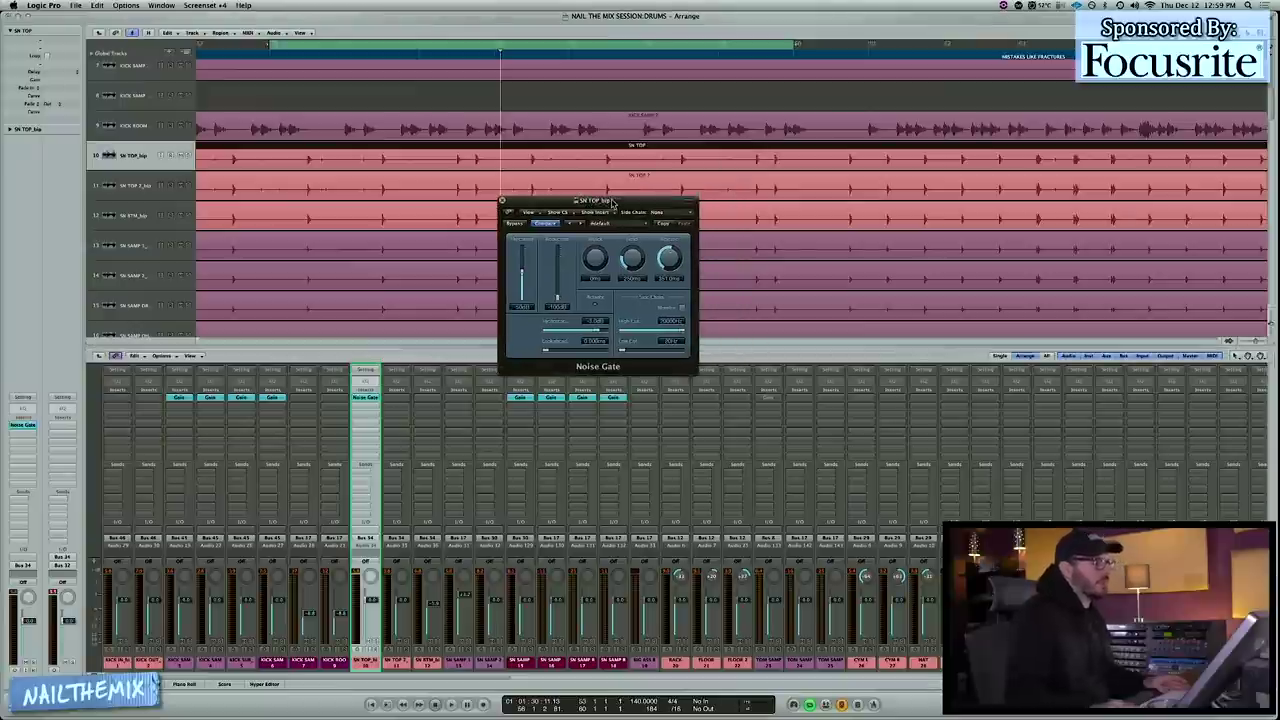
- Set the side chain of the SN TOP_bip Noise Gate to Audio 54
left_click(672, 210)
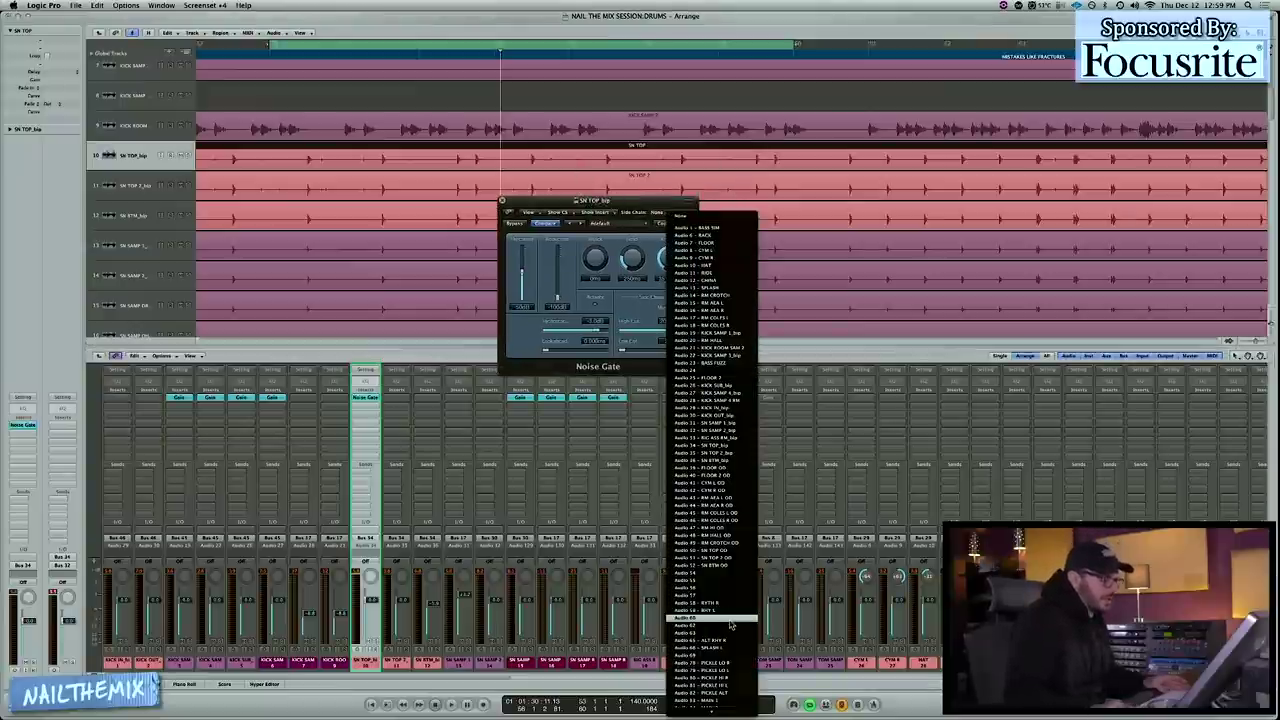
left_click(515, 670)
left_click_drag(482, 677, 800, 676)
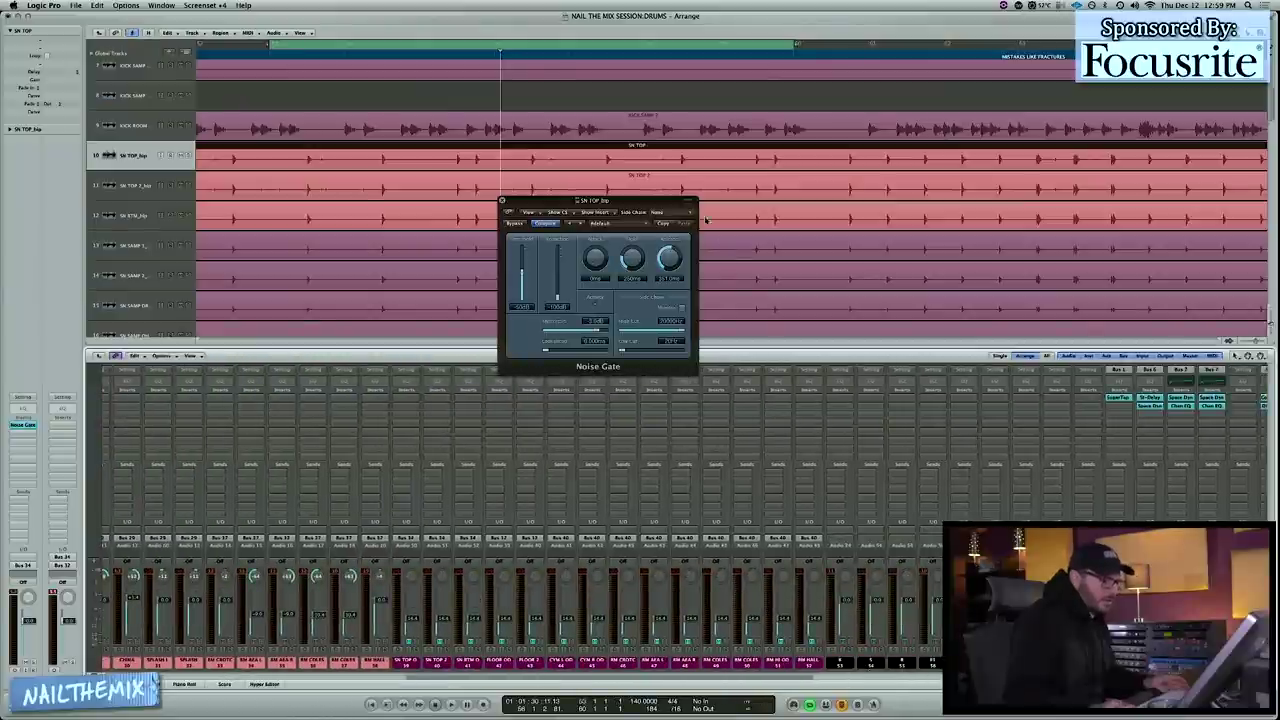
left_click(672, 211)
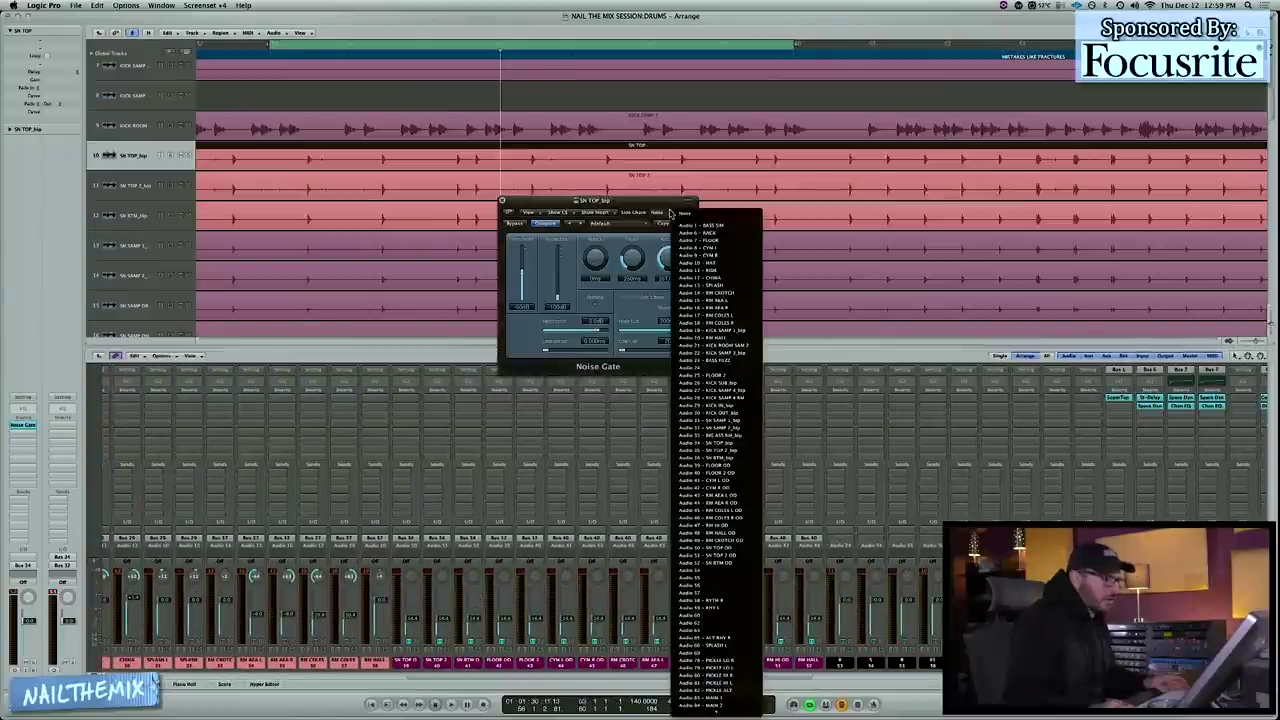
left_click(731, 572)
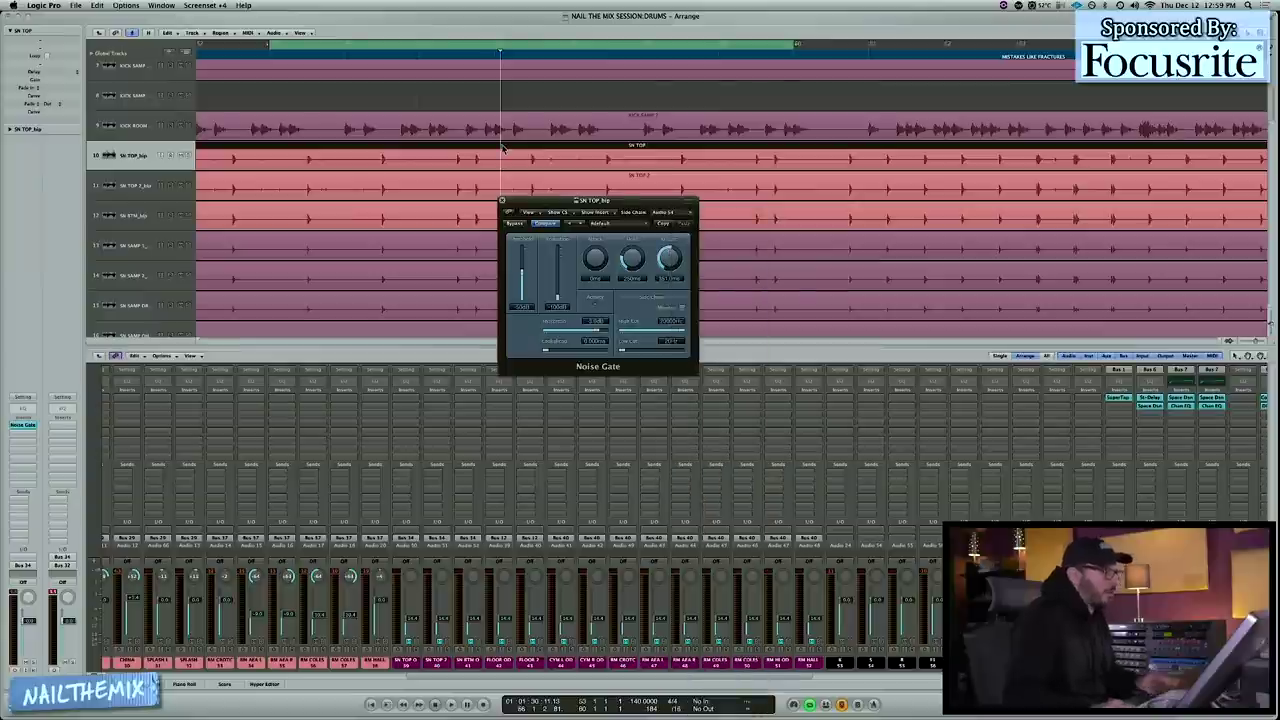
- Turn off the cycle range and show the whole length of the song
key("ctrl+Left")
key("ctrl+Left")
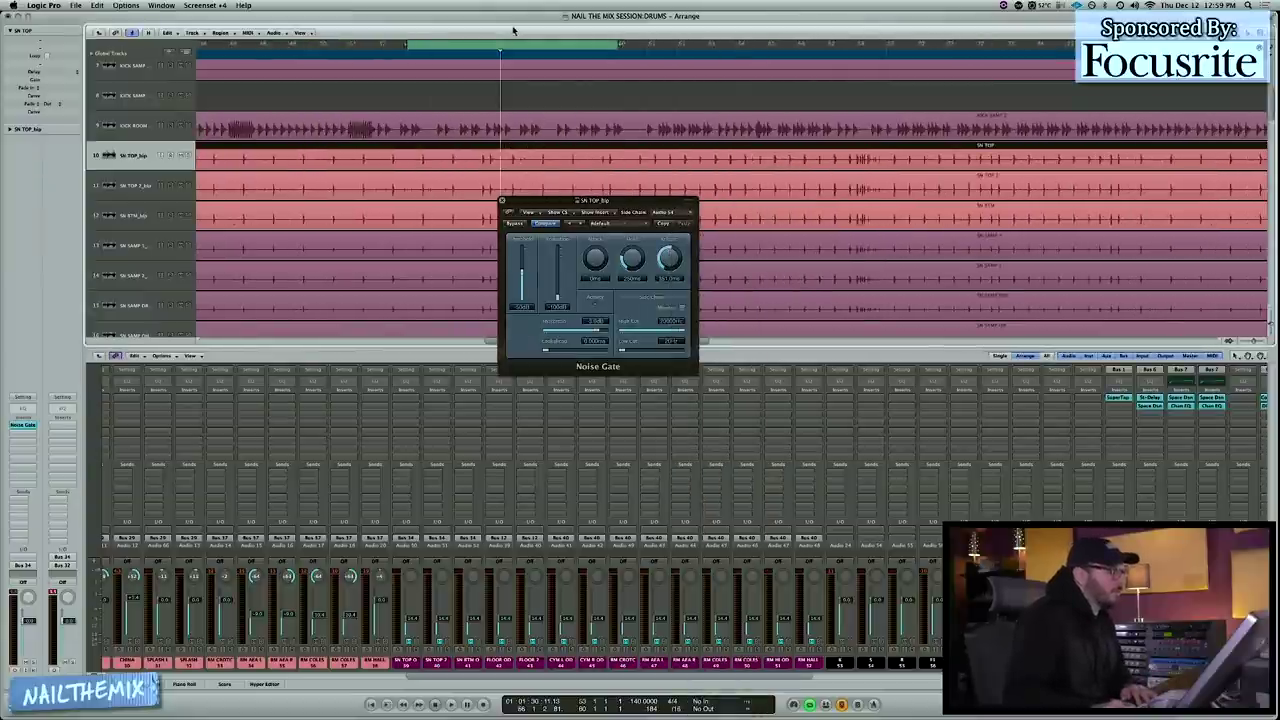
left_click(505, 42)
key("ctrl+Left")
key("ctrl+Left")
key("ctrl+Left")
key("ctrl+Left")
key("ctrl+Left")
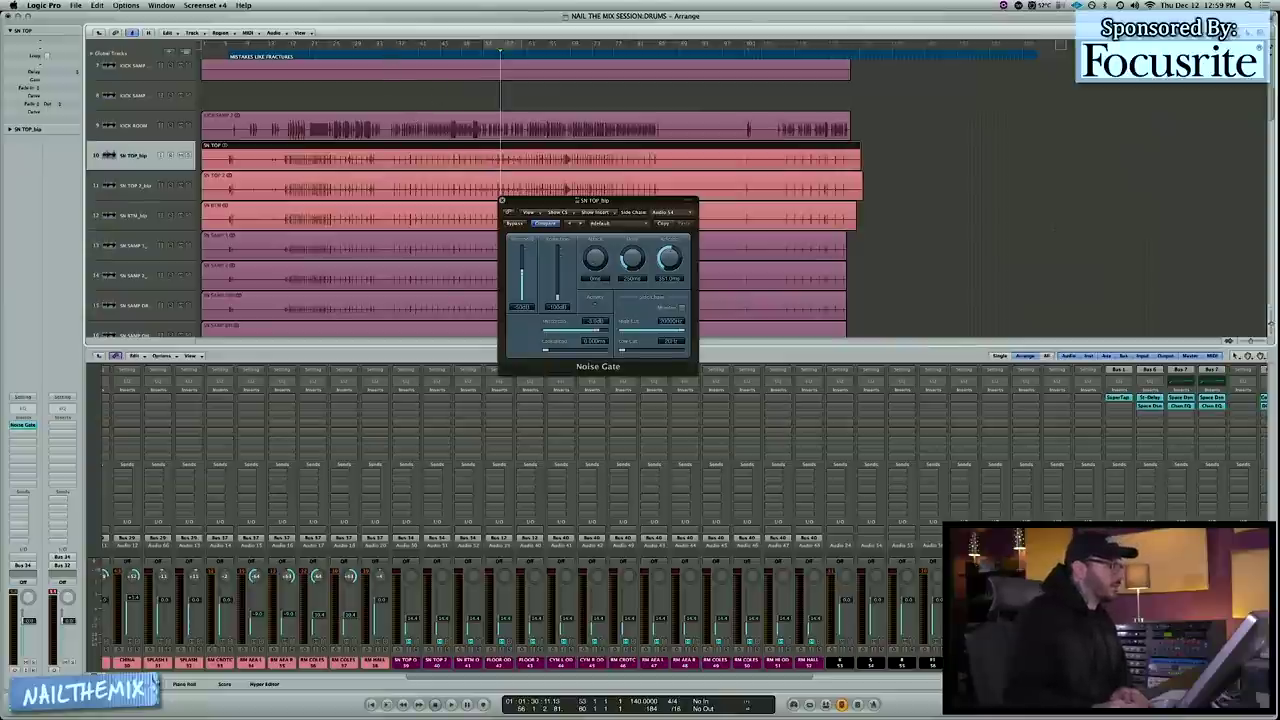
- Examine the hits on the trigger tracks from K to F2, with the Noise Gate window moved clear of them
scroll(419, 202, "down", 10)
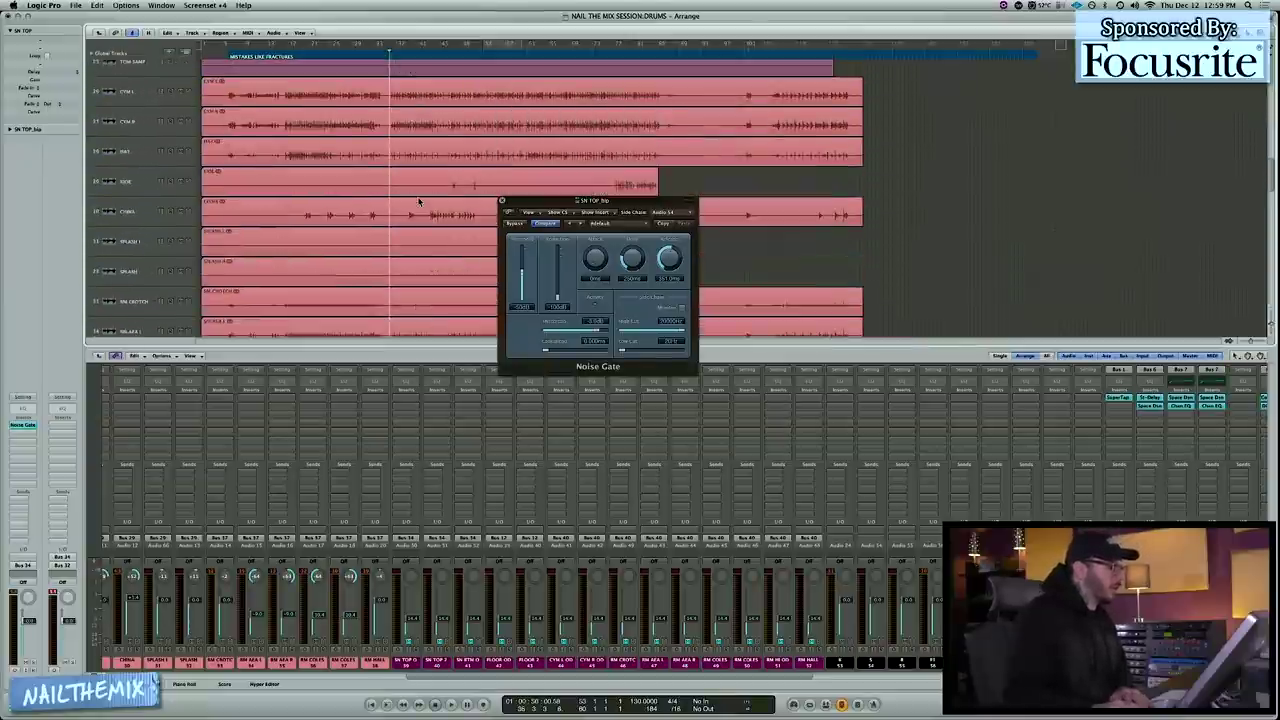
scroll(419, 202, "down", 15)
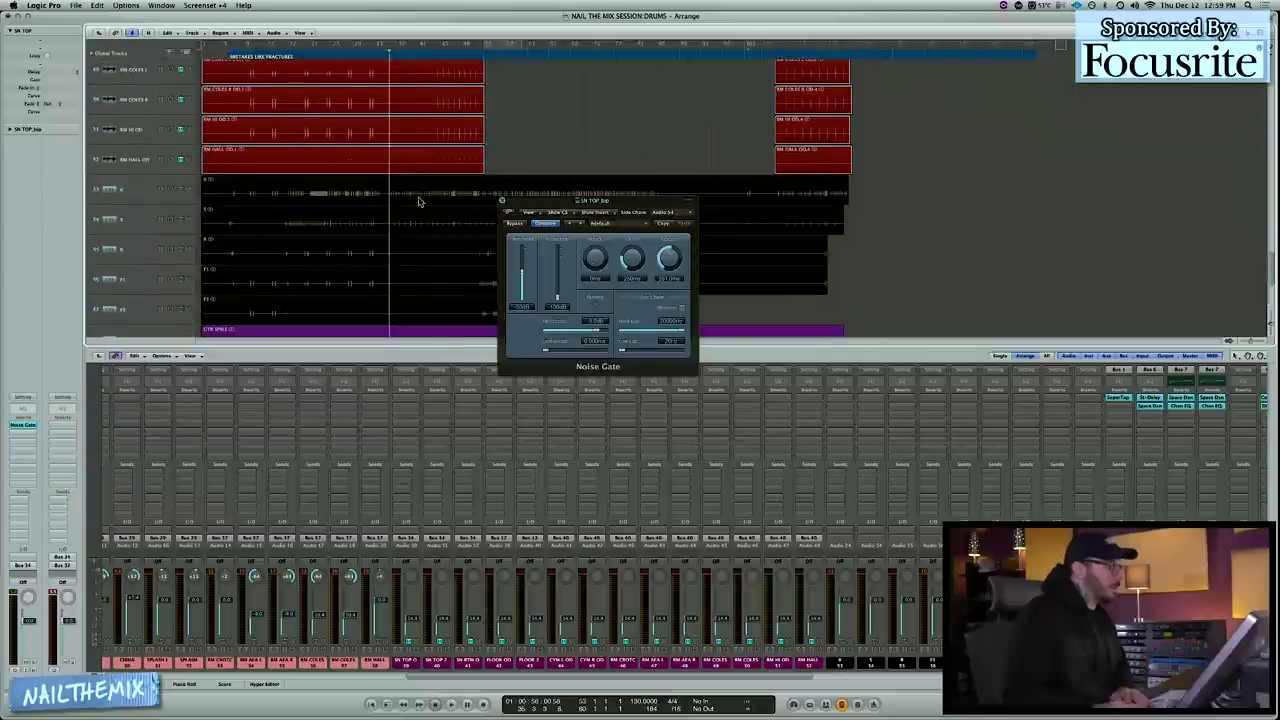
scroll(421, 201, "up", 6)
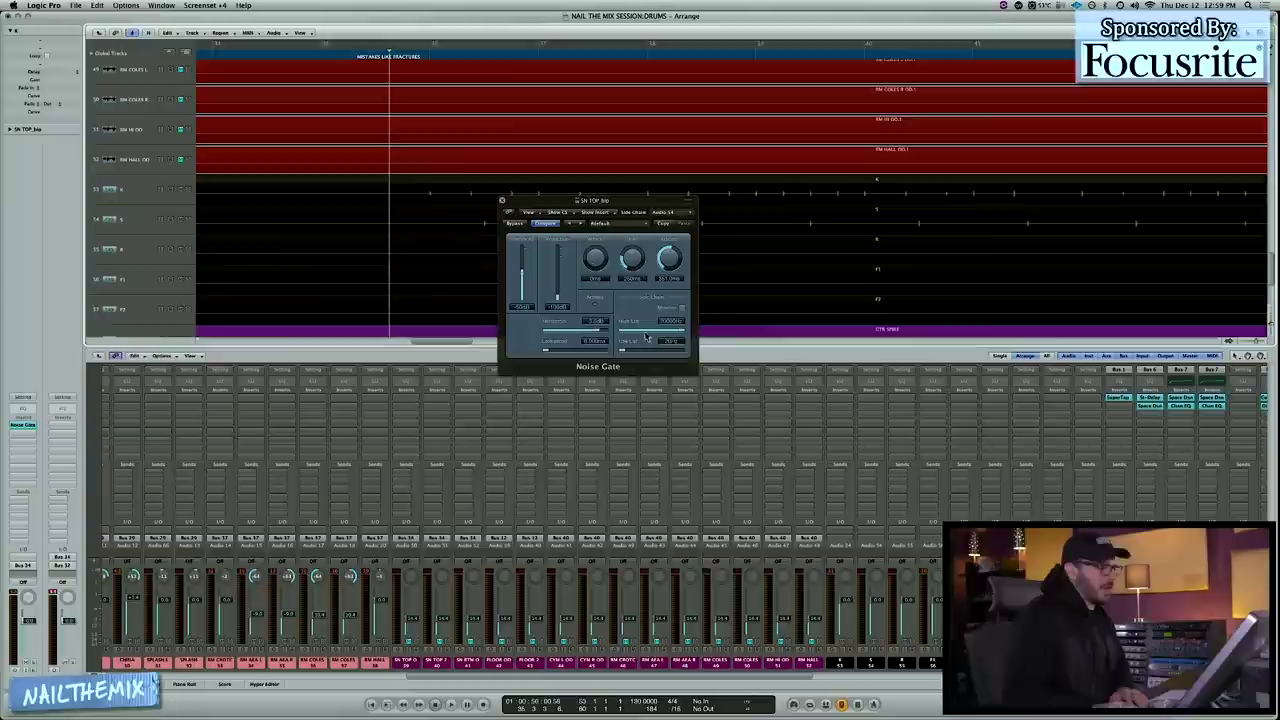
left_click_drag(570, 203, 574, 330)
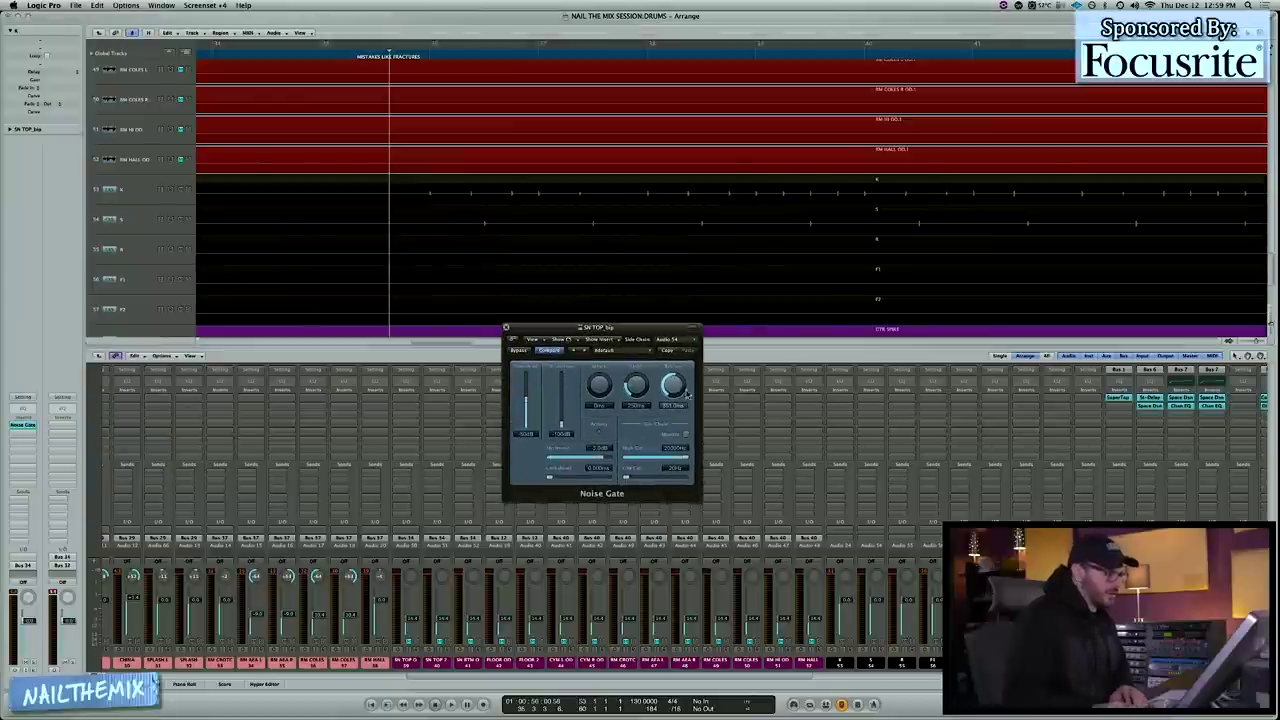
key("ctrl+Left")
key("ctrl+Left")
key("ctrl+Left")
key("ctrl+Left")
key("ctrl+Left")
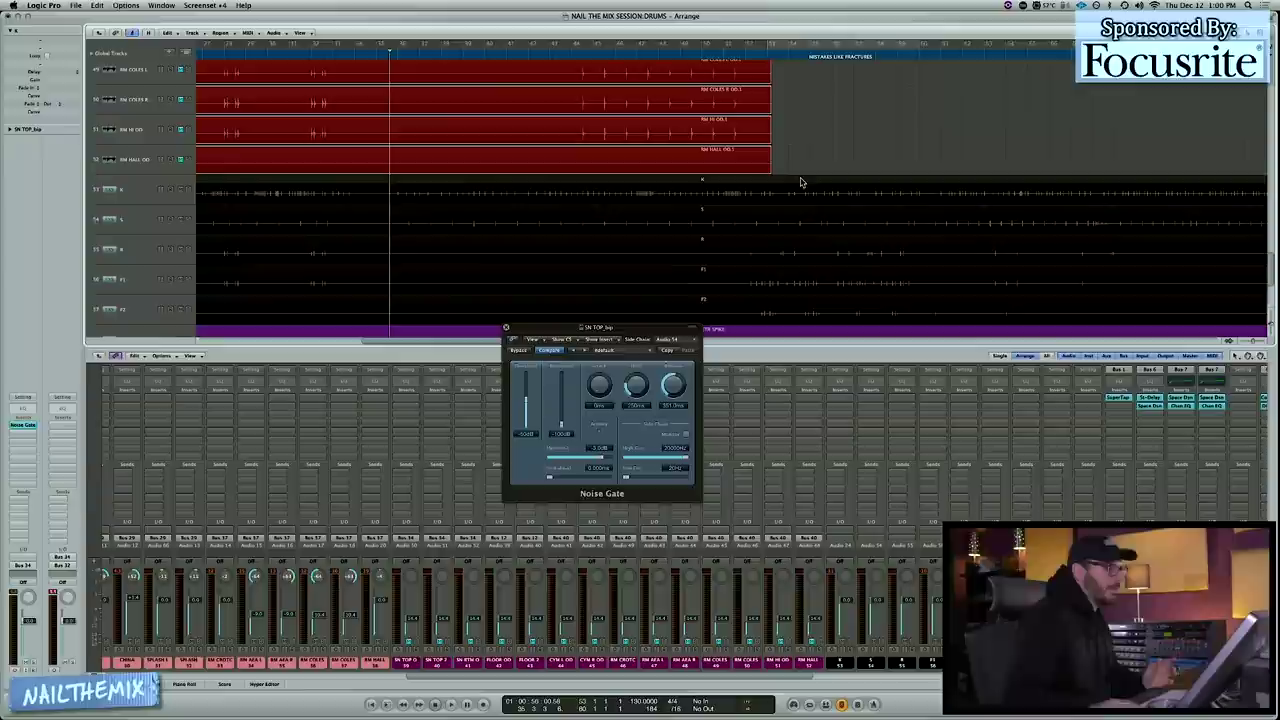
- Close the Noise Gate window and select trigger track K with the full song in view
left_click(507, 328)
key("ctrl+Left")
key("ctrl+Left")
key("ctrl+Left")
key("ctrl+Left")
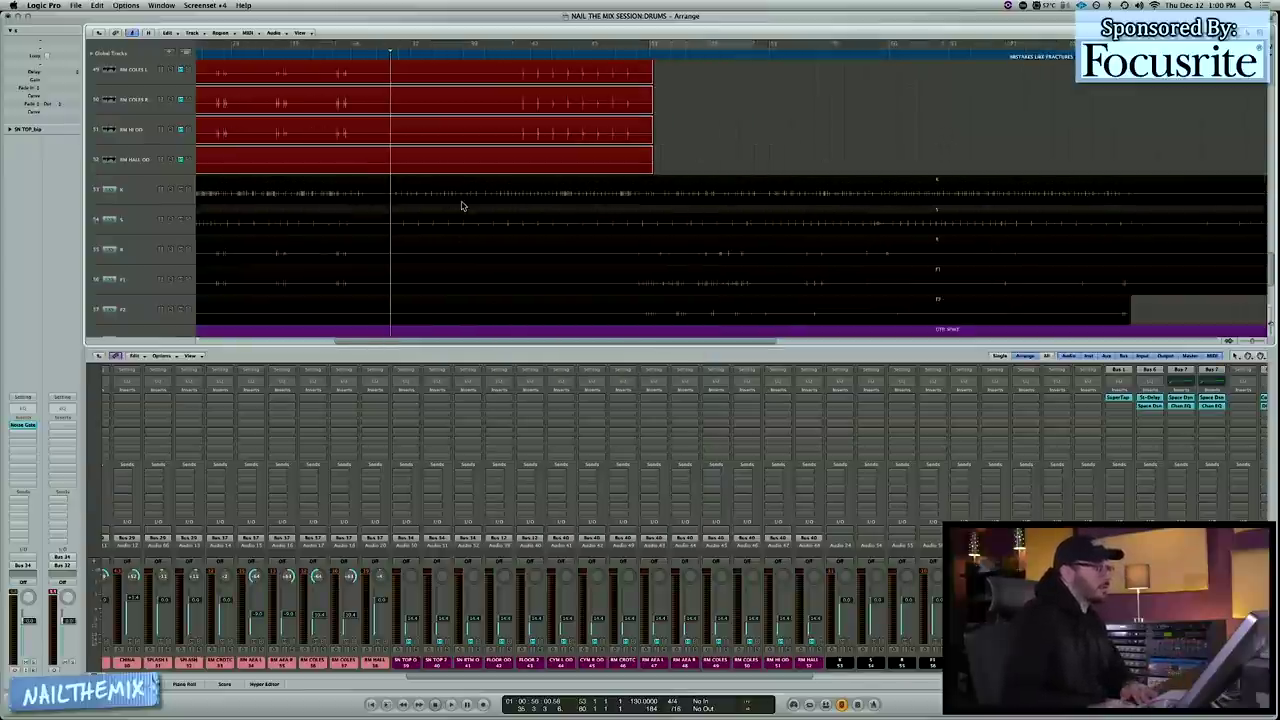
left_click(118, 190)
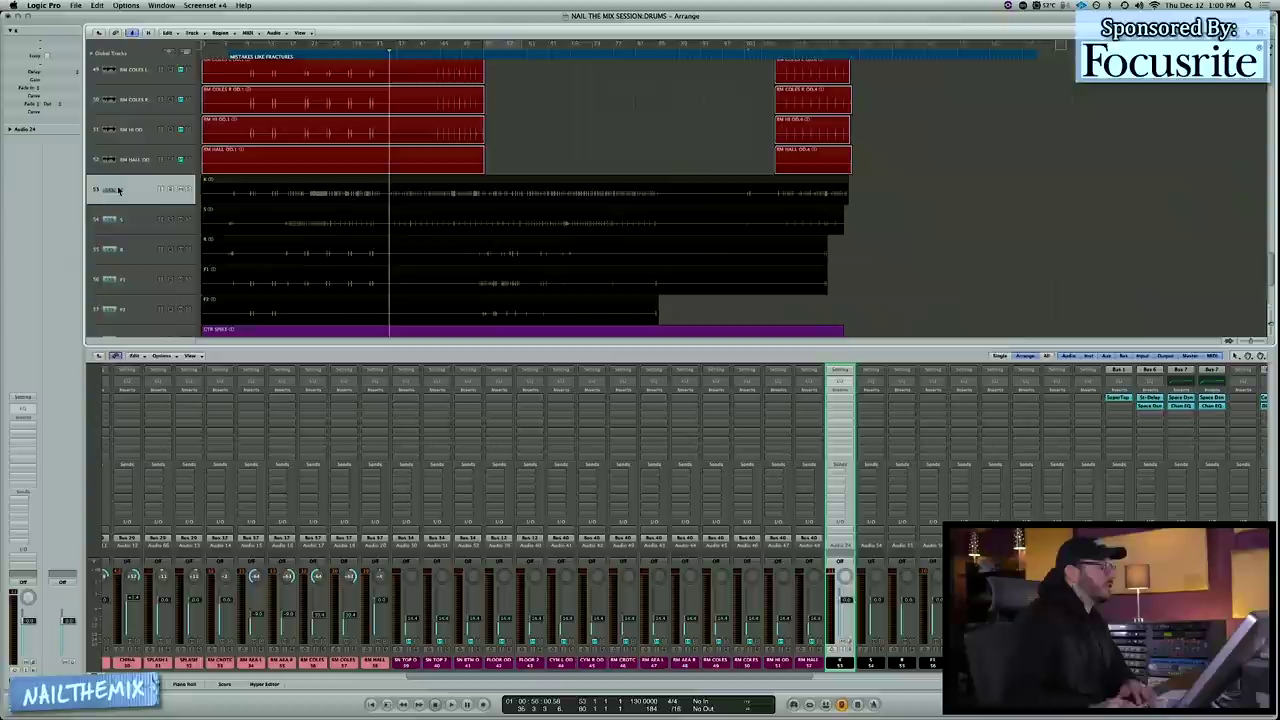
- Copy the SN TOP_bip Noise Gate to SN TOP 2_bip and SN BTM_bip and check the SN TOP 2_bip copy
left_click(348, 664)
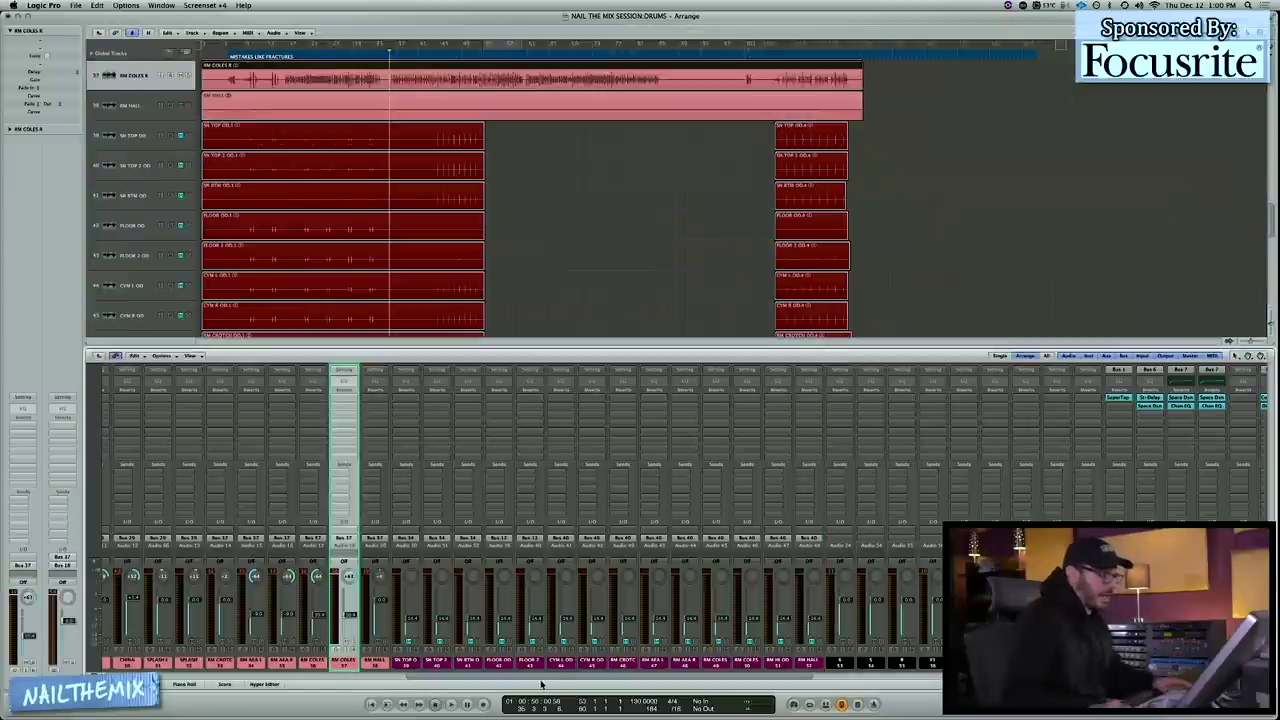
left_click_drag(541, 678, 231, 650)
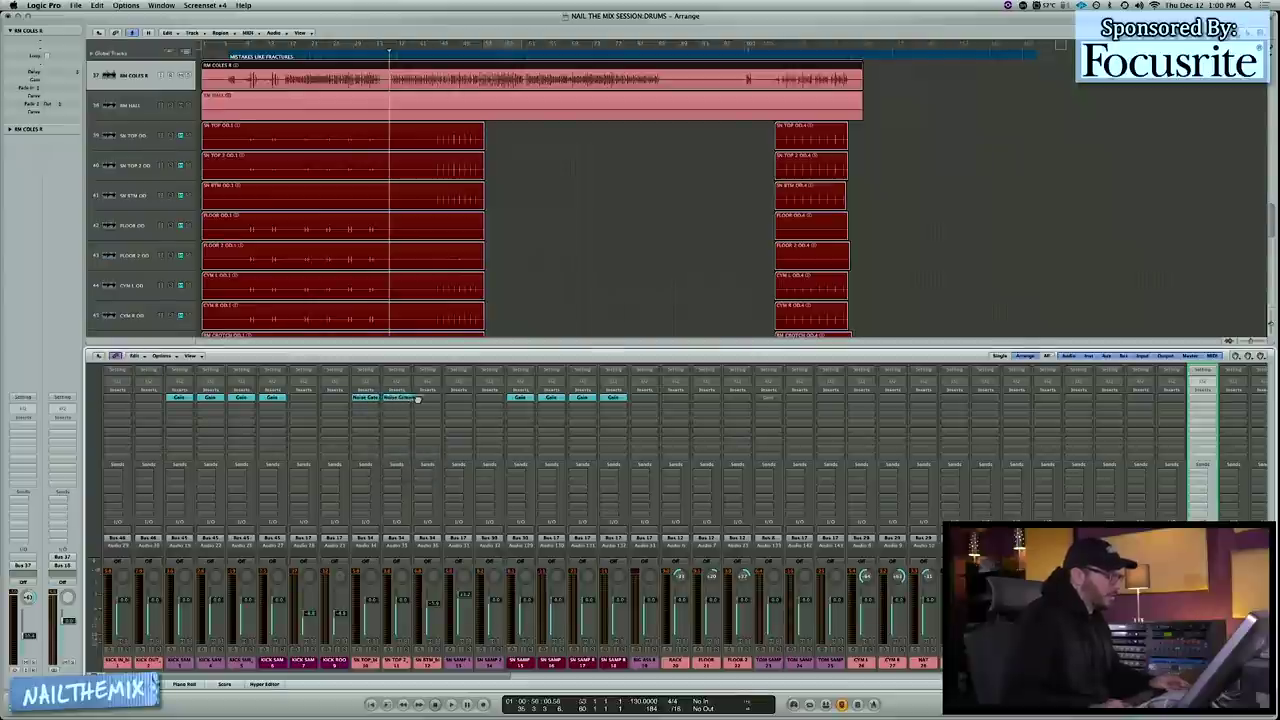
left_click(395, 399)
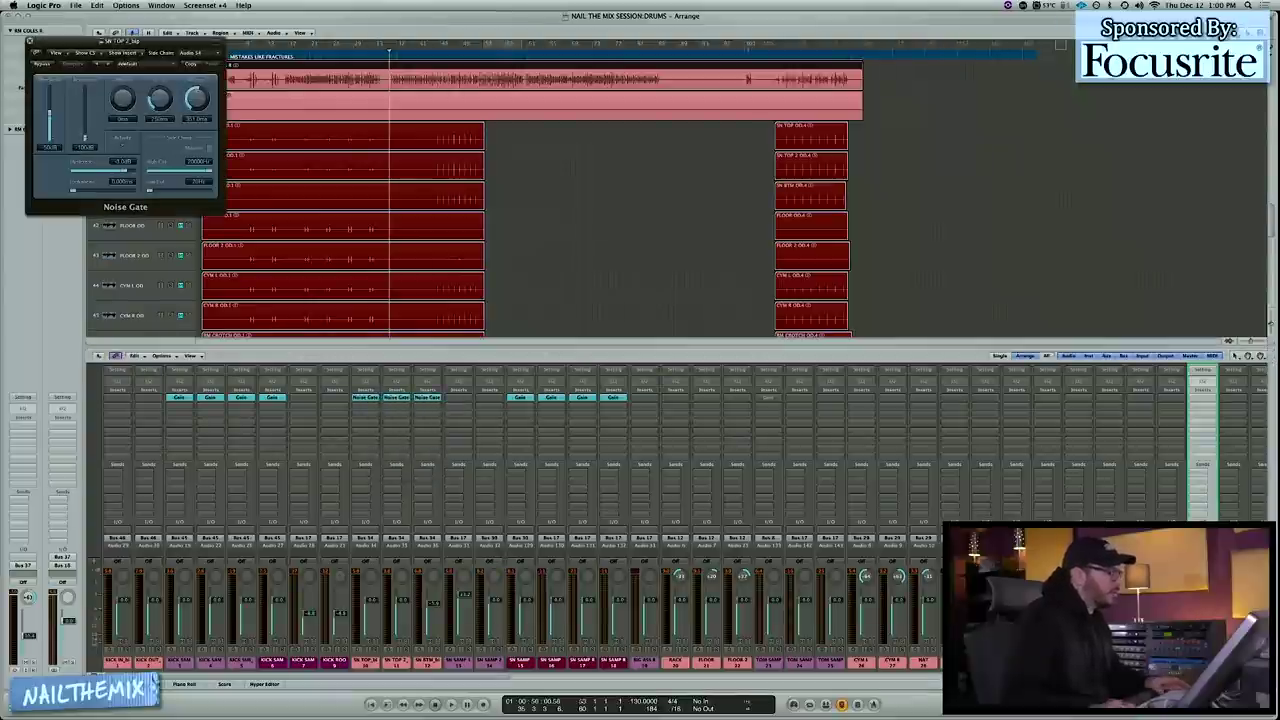
key("super+w")
key("Escape")
left_click(456, 435)
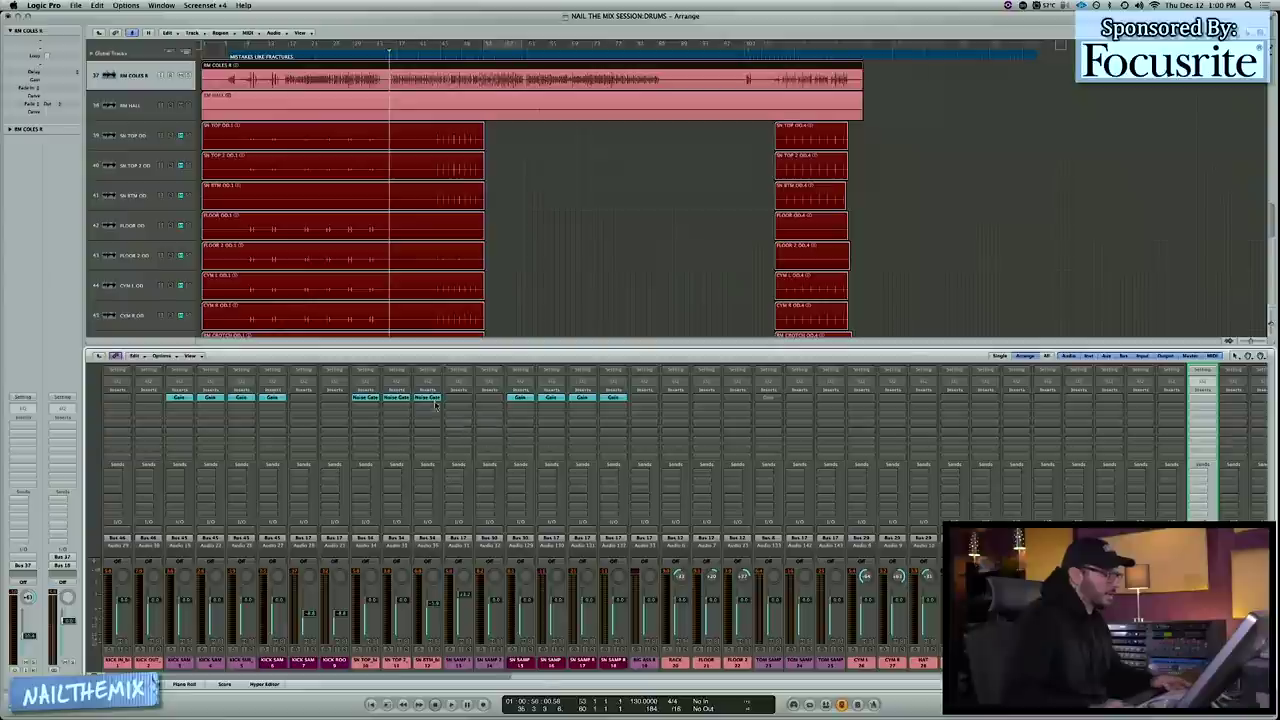
- Copy the snare Noise Gate to the RACK channel and set its side chain to Audio 55
left_click_drag(429, 399, 461, 399)
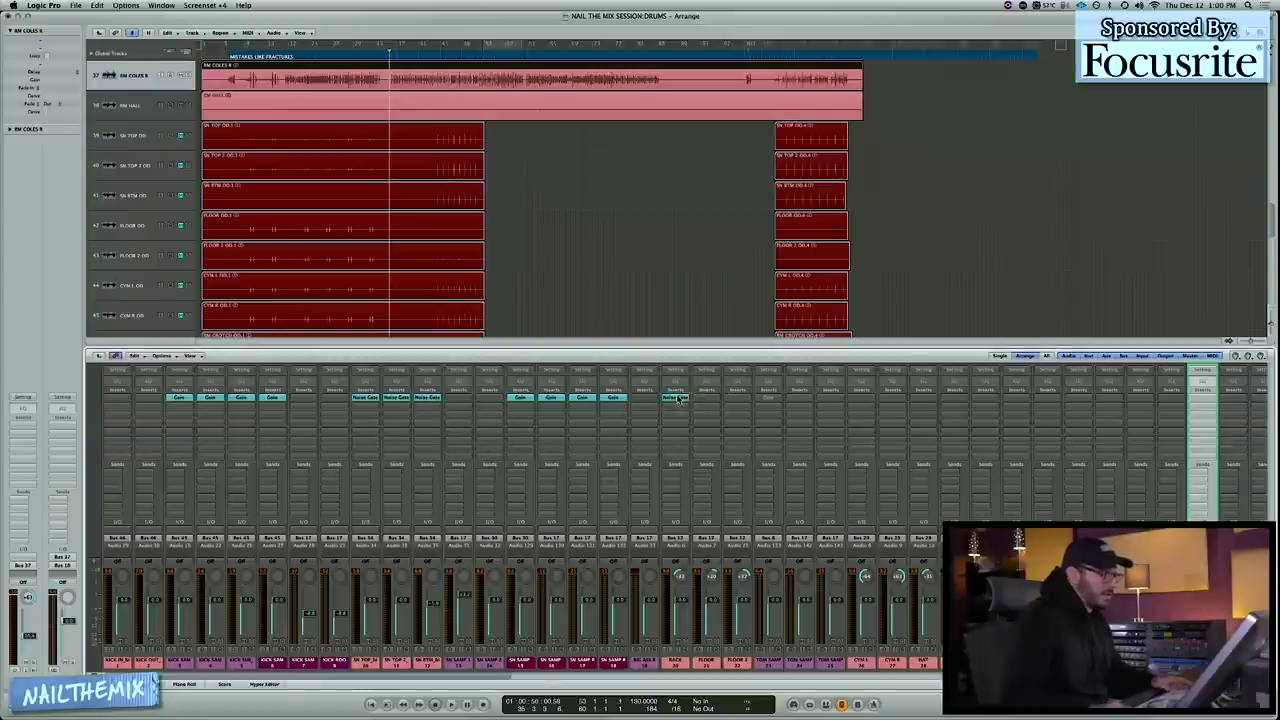
left_click(677, 398)
left_click_drag(433, 676, 705, 680)
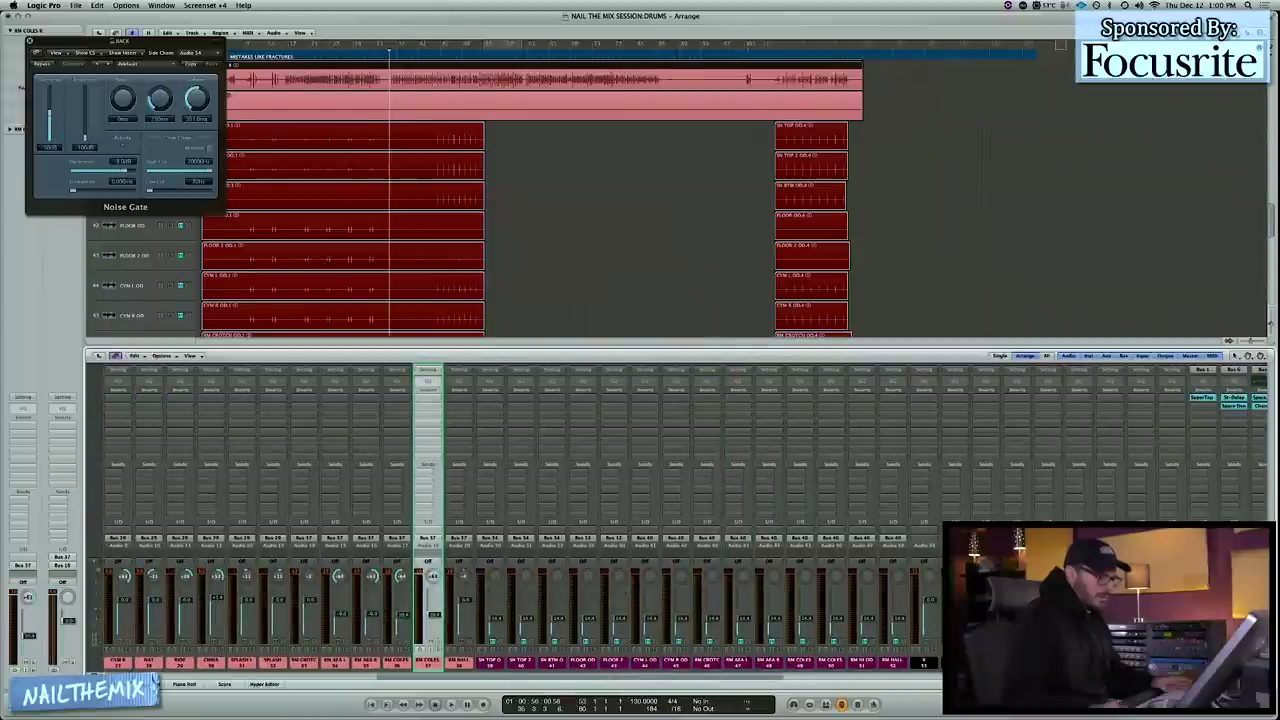
left_click(195, 53)
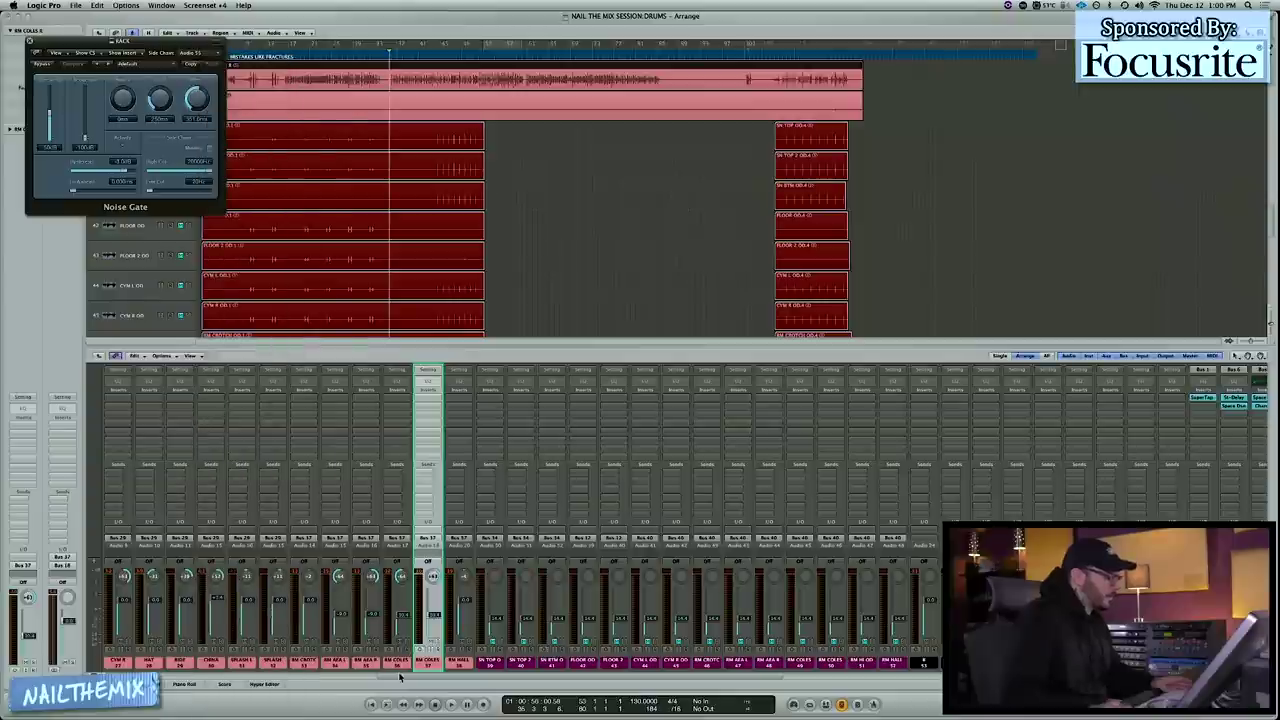
- Copy the RACK Noise Gate to the FLOOR and FLOOR 2 channels
left_click_drag(400, 676, 231, 676)
key("Escape")
left_click(417, 462)
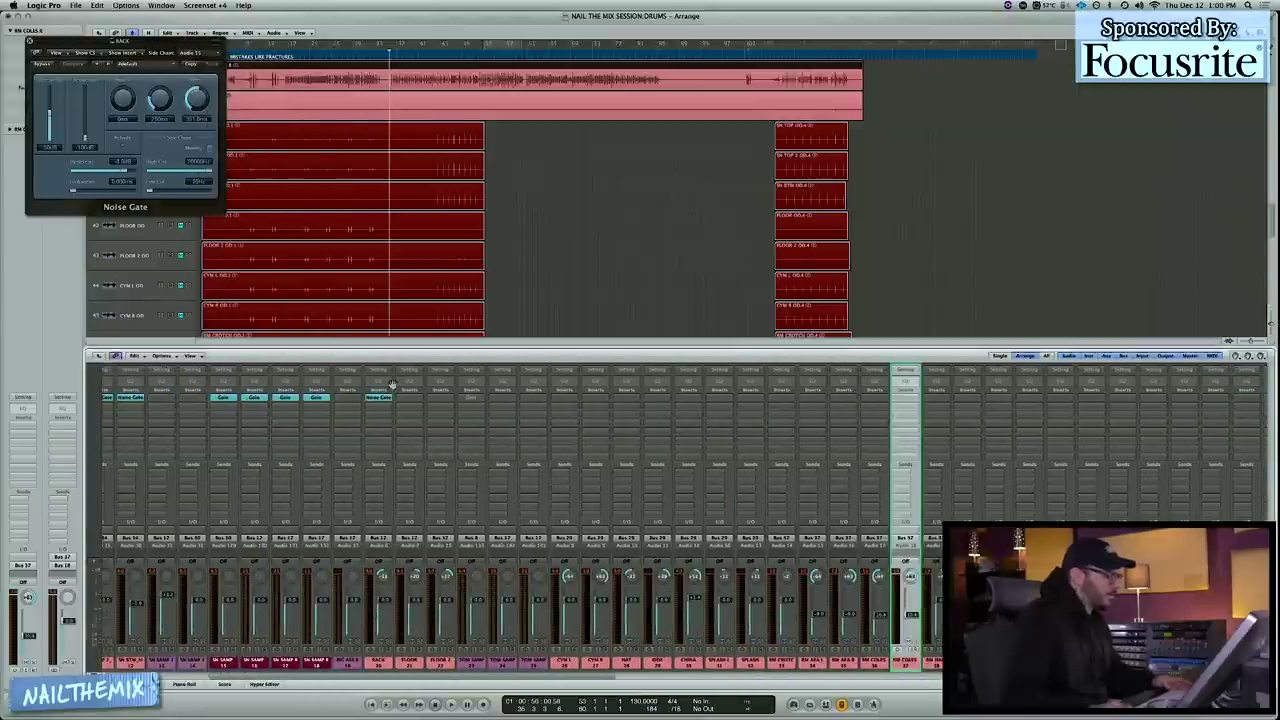
left_click_drag(428, 399, 440, 397)
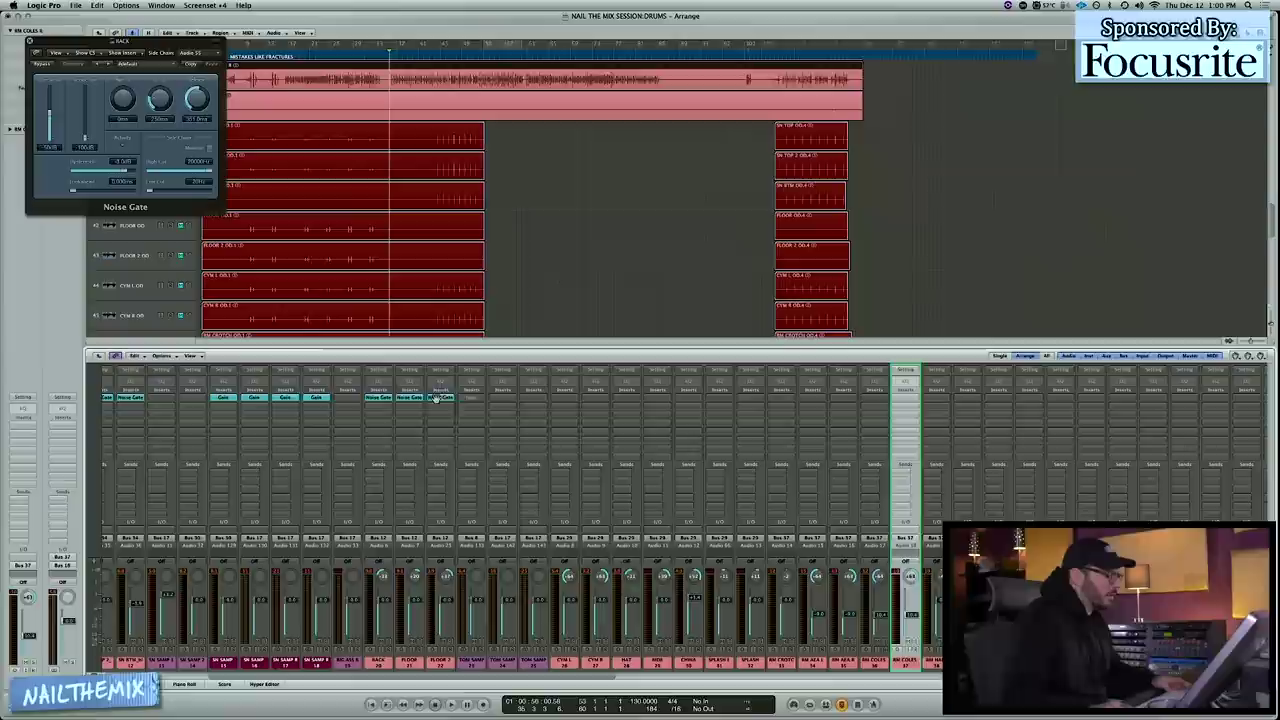
- Set the side chains of the FLOOR and FLOOR 2 gates to their own trigger tracks, using Audio 57 for FLOOR 2
left_click(212, 64)
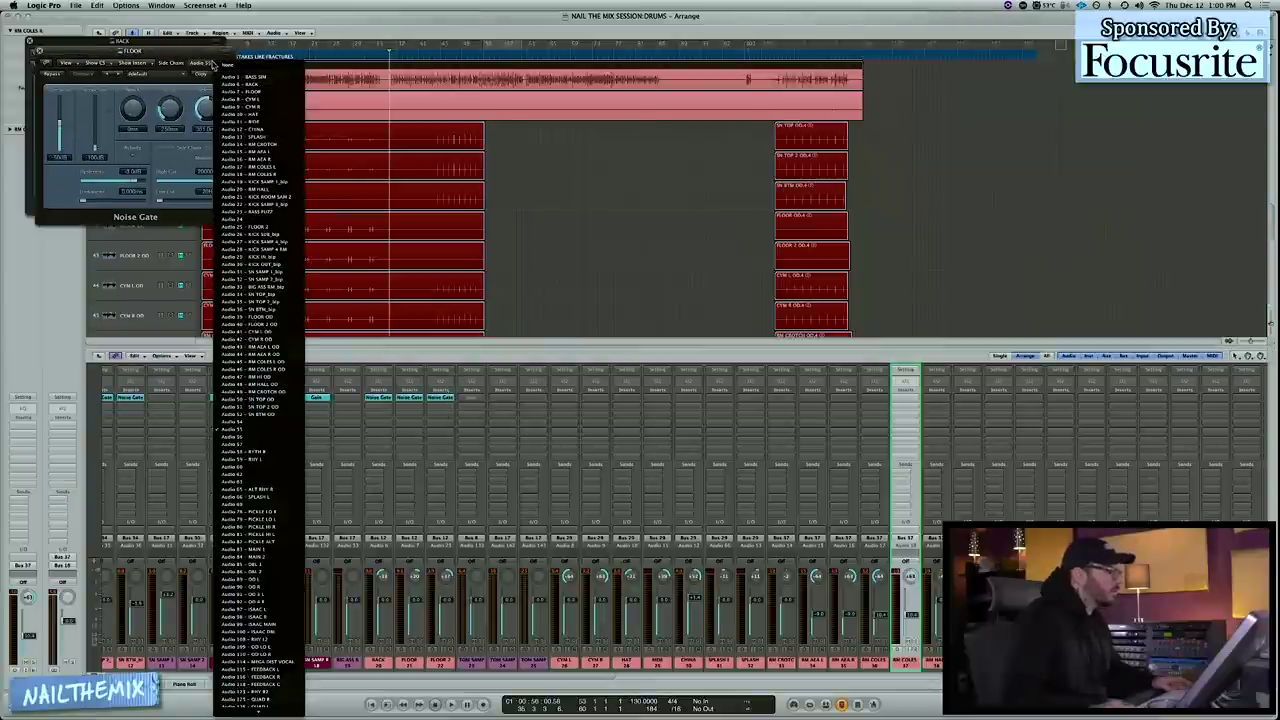
left_click(294, 426)
left_click(436, 397)
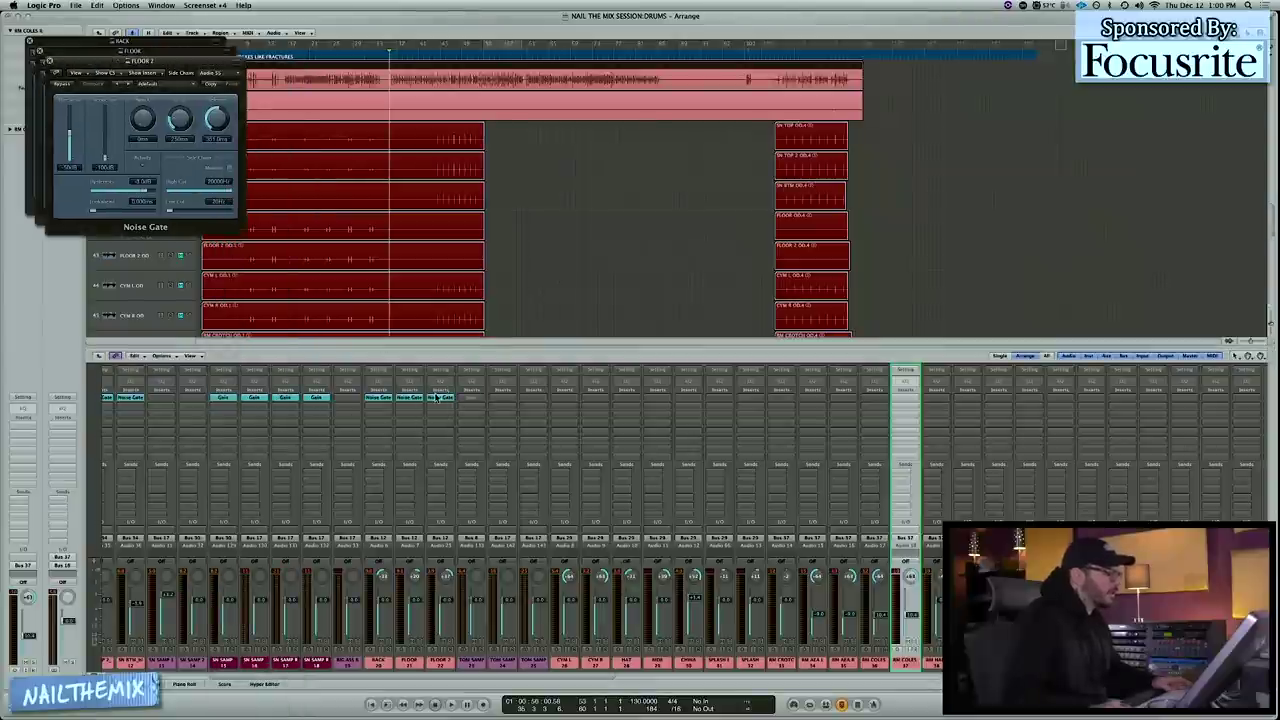
left_click(218, 63)
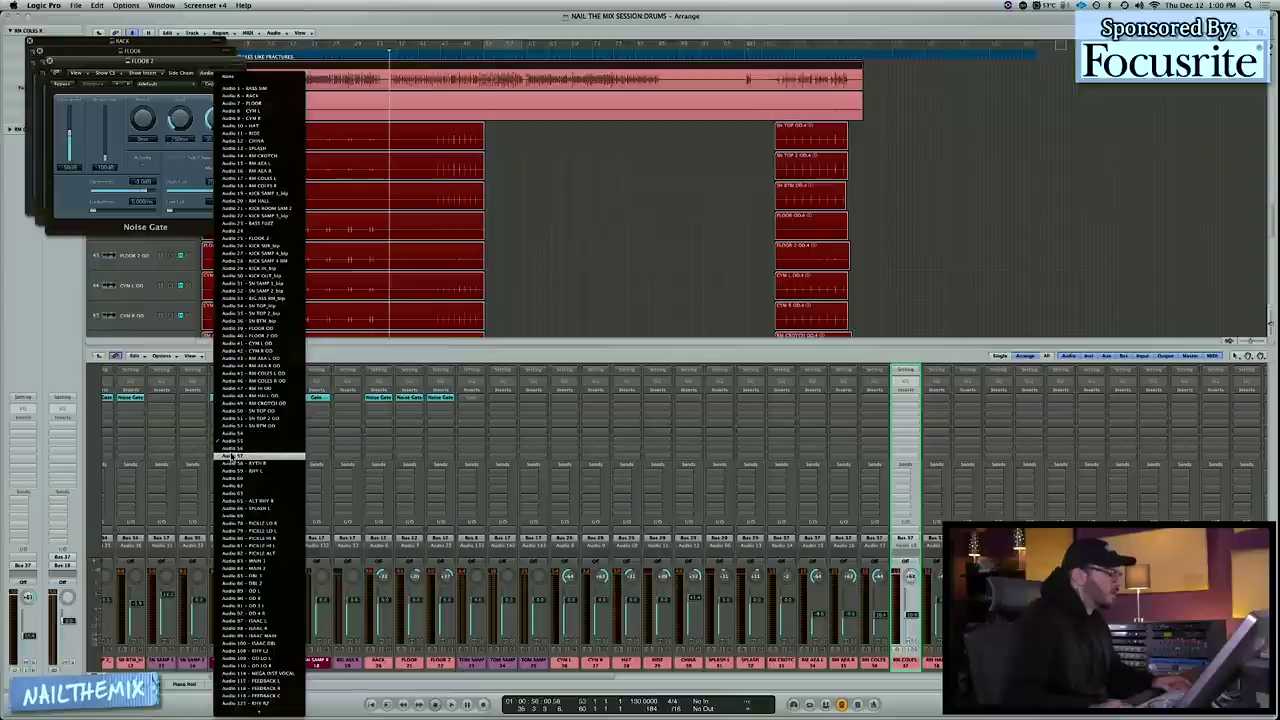
left_click(260, 469)
- Insert a mono Noise Gate on the KICK IN_bip channel and move its window onto the arrangement, apart from the other gates
left_click_drag(581, 680, 3, 667)
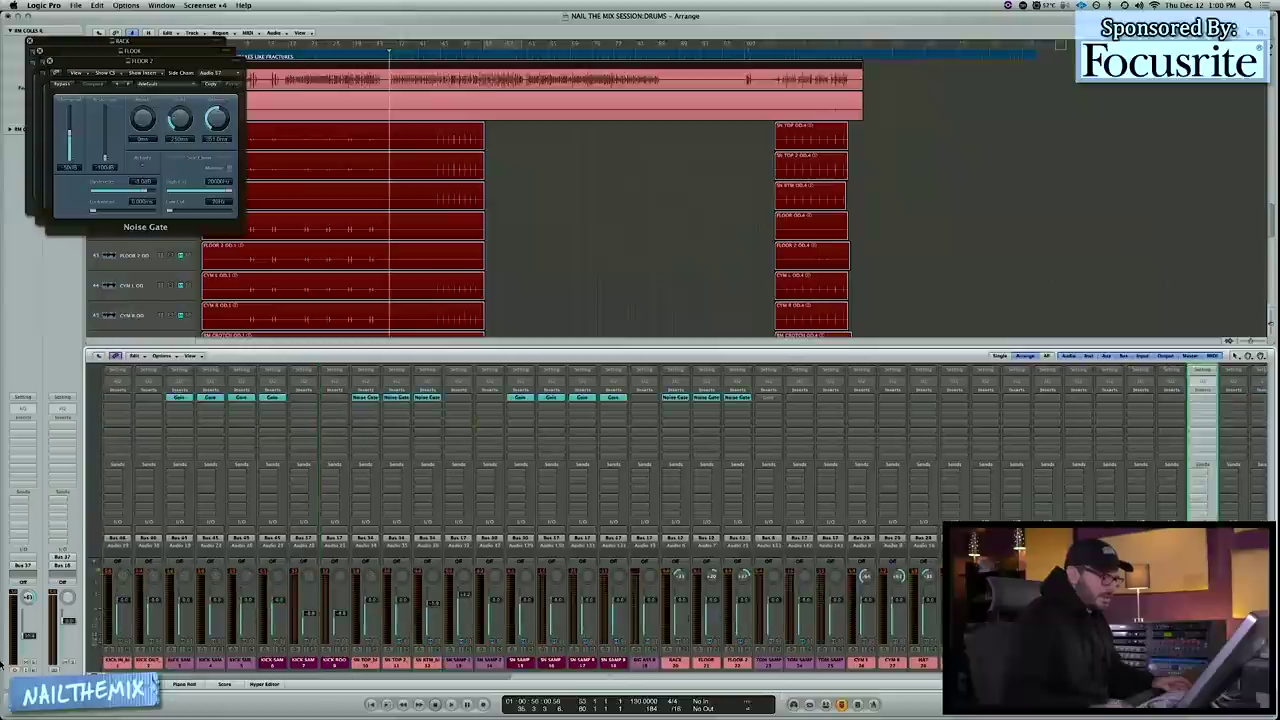
left_click(117, 399)
mouse_move(132, 429)
mouse_move(222, 477)
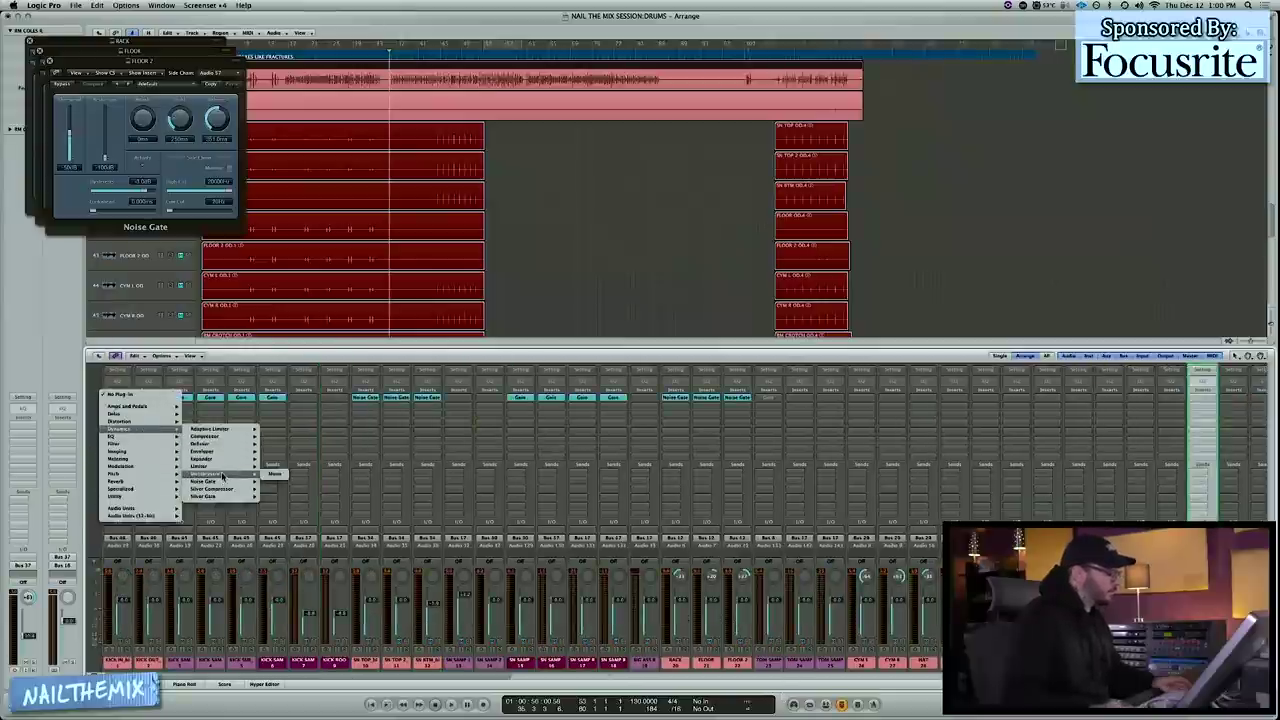
left_click(274, 483)
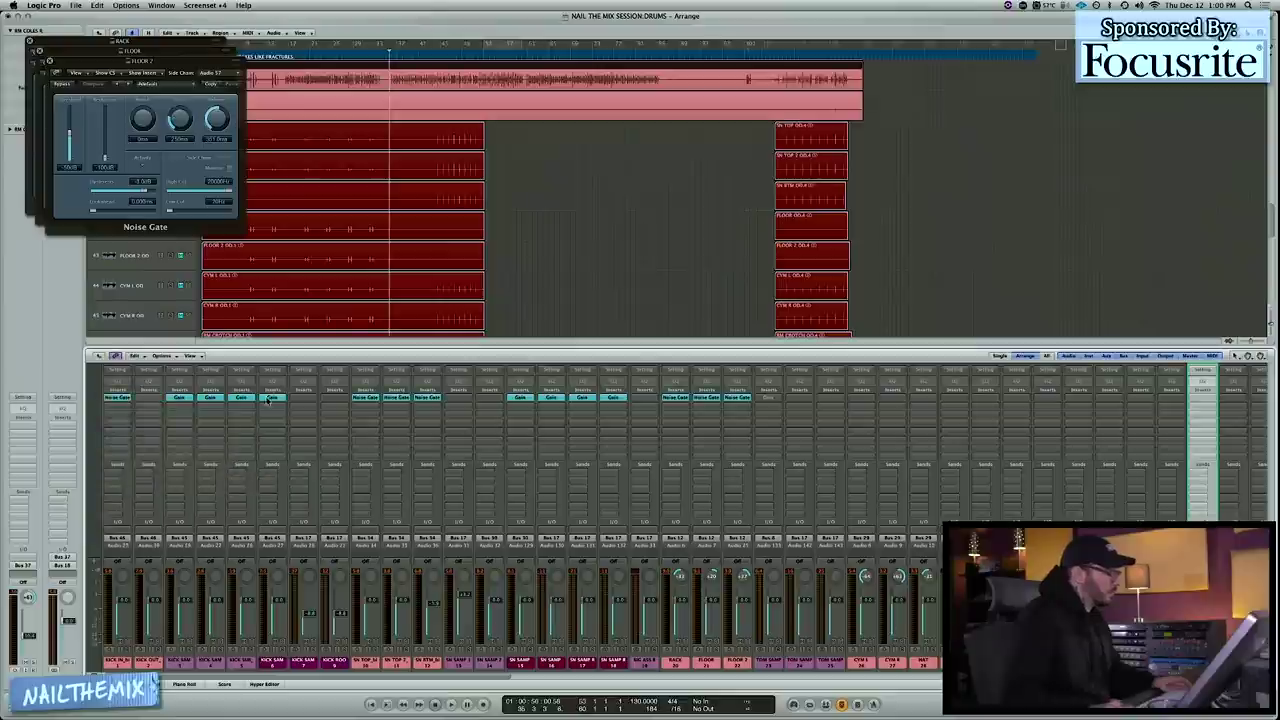
left_click_drag(148, 127, 226, 114)
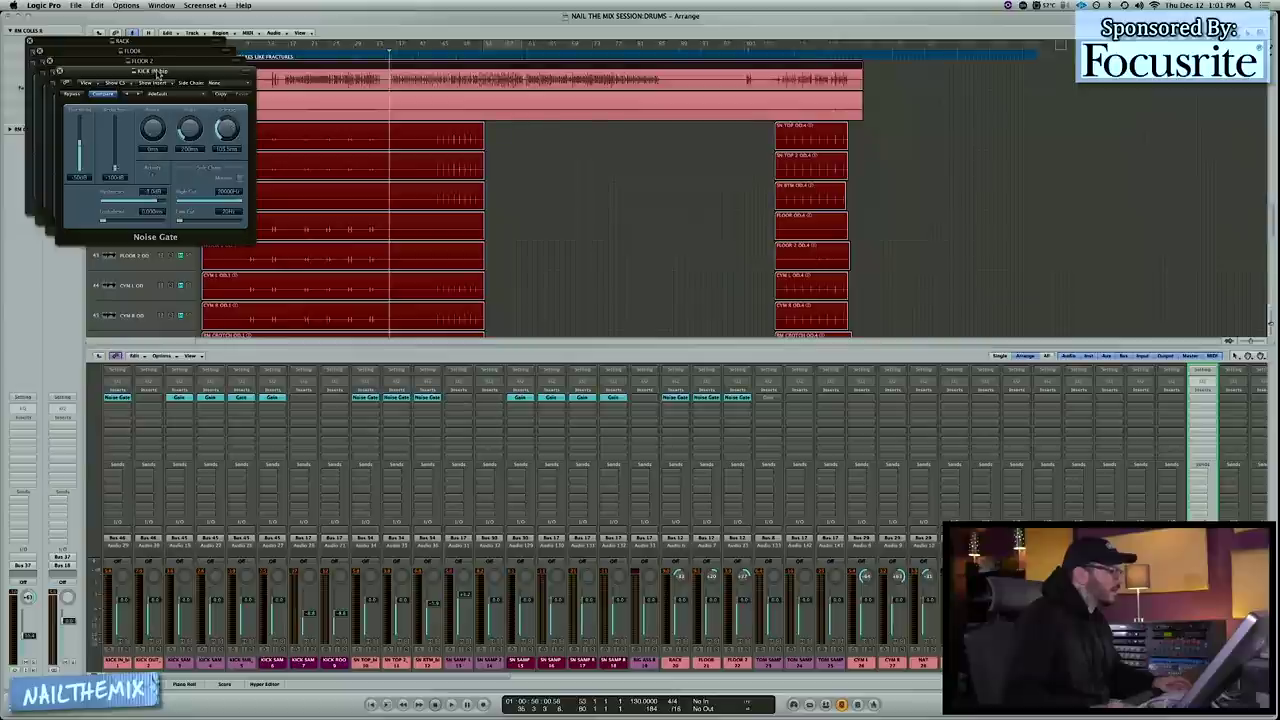
left_click_drag(157, 74, 586, 130)
- Set the side chain of the KICK IN_bip Noise Gate to Audio 24
left_click(645, 140)
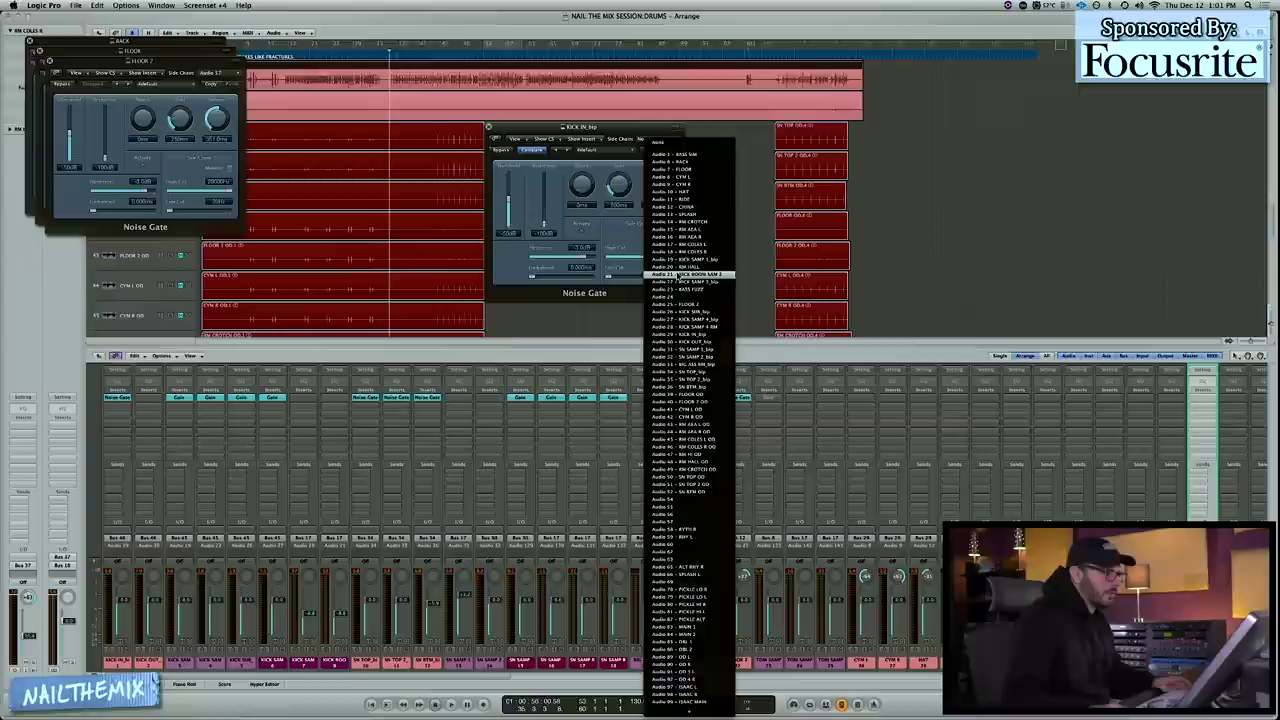
left_click(582, 508)
left_click_drag(427, 677, 727, 704)
left_click(645, 140)
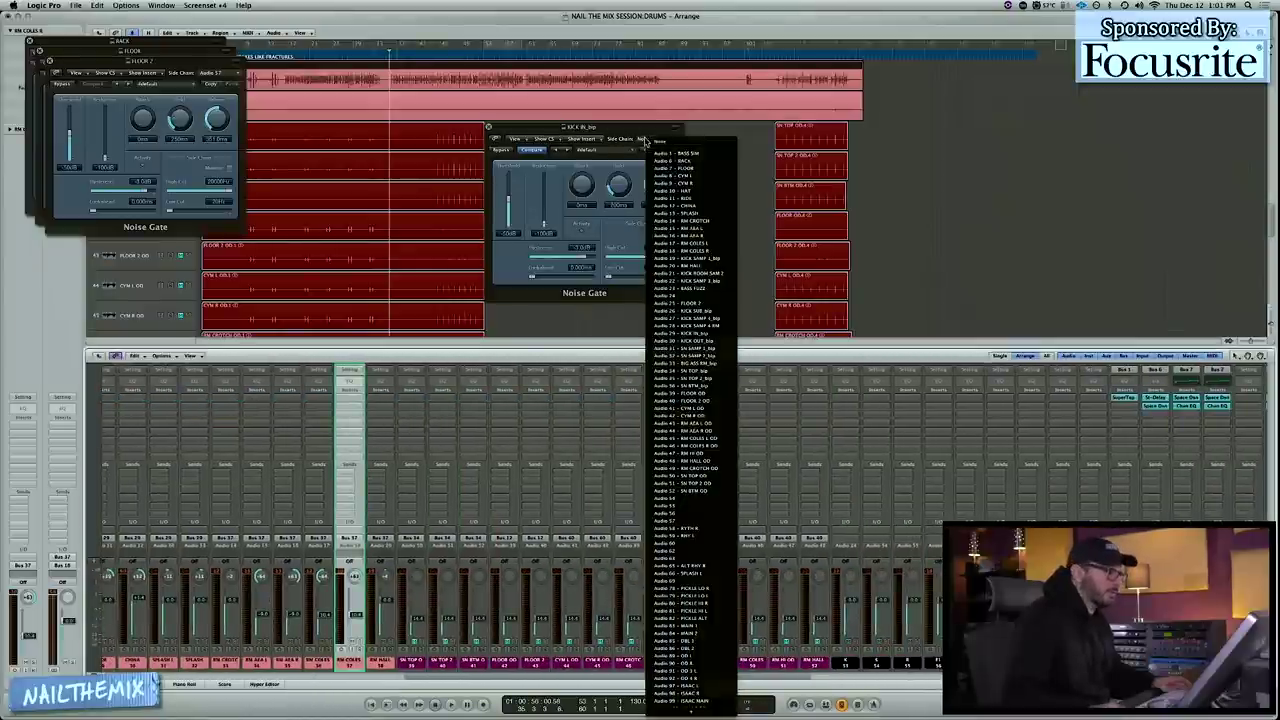
left_click(690, 298)
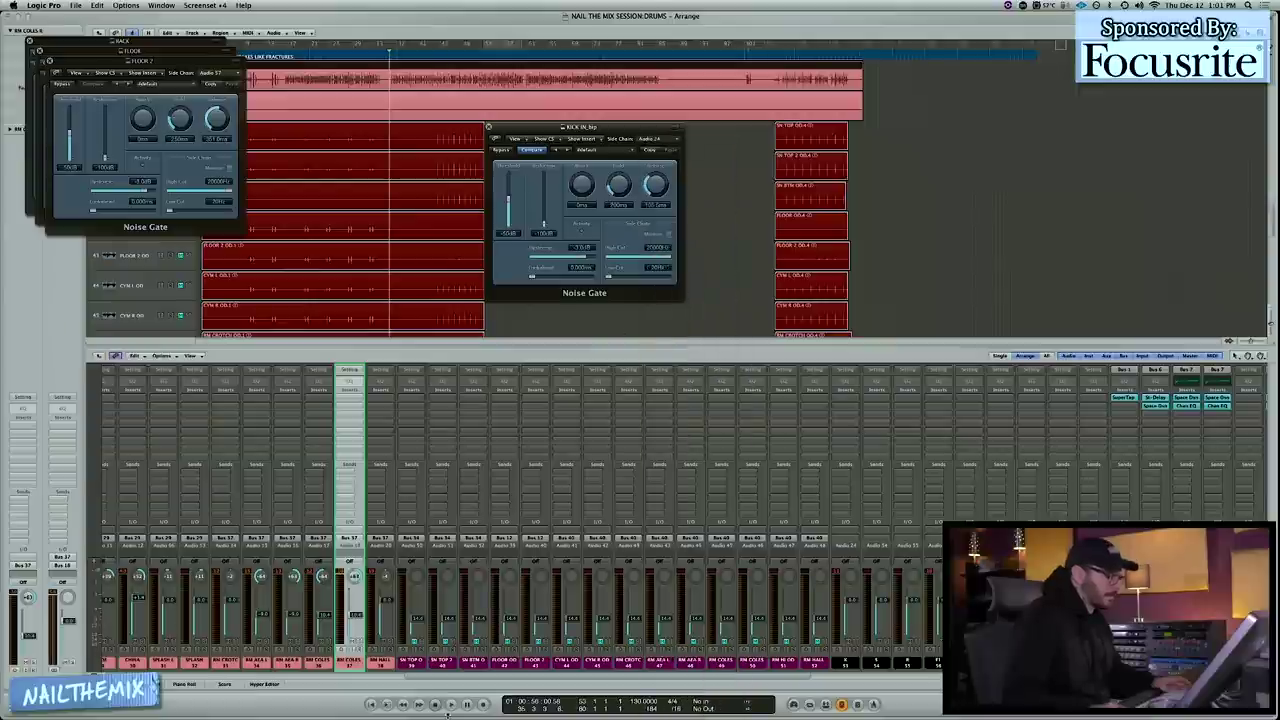
- Copy the KICK IN_bip Noise Gate to the KICK OUT_bip channel with the Hand tool
scroll(445, 683, "left", 10)
right_click(217, 441)
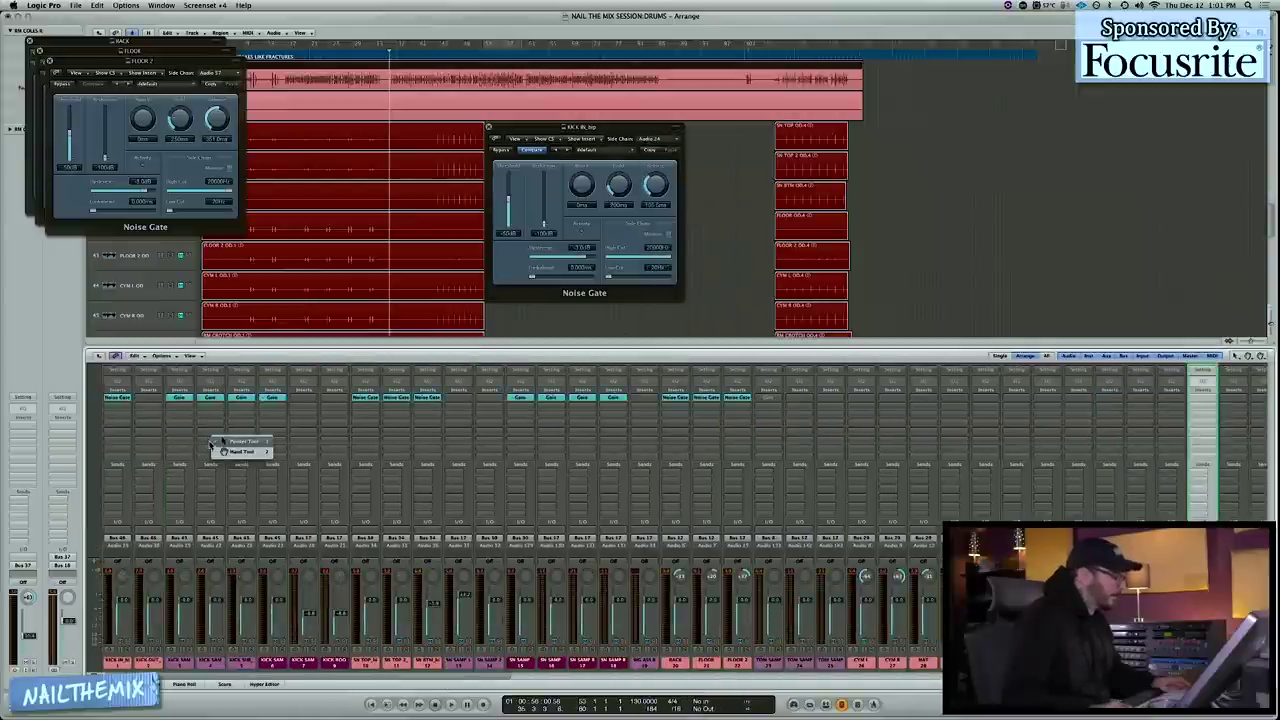
left_click(217, 452)
left_click_drag(153, 399, 150, 398)
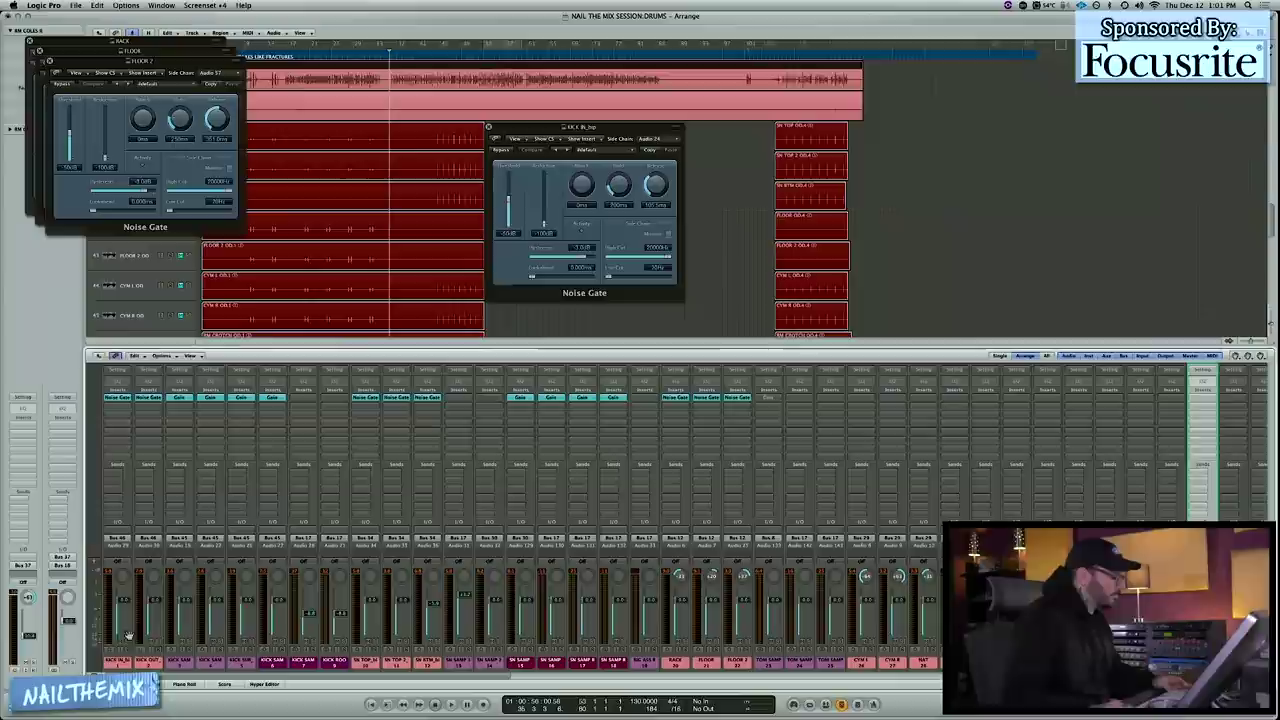
- Select the gated kick, snare, rack and floor tom mic channels together and start playback
left_click_drag(120, 662, 158, 663)
left_click_drag(352, 663, 434, 648)
left_click_drag(668, 663, 740, 662)
key("space")
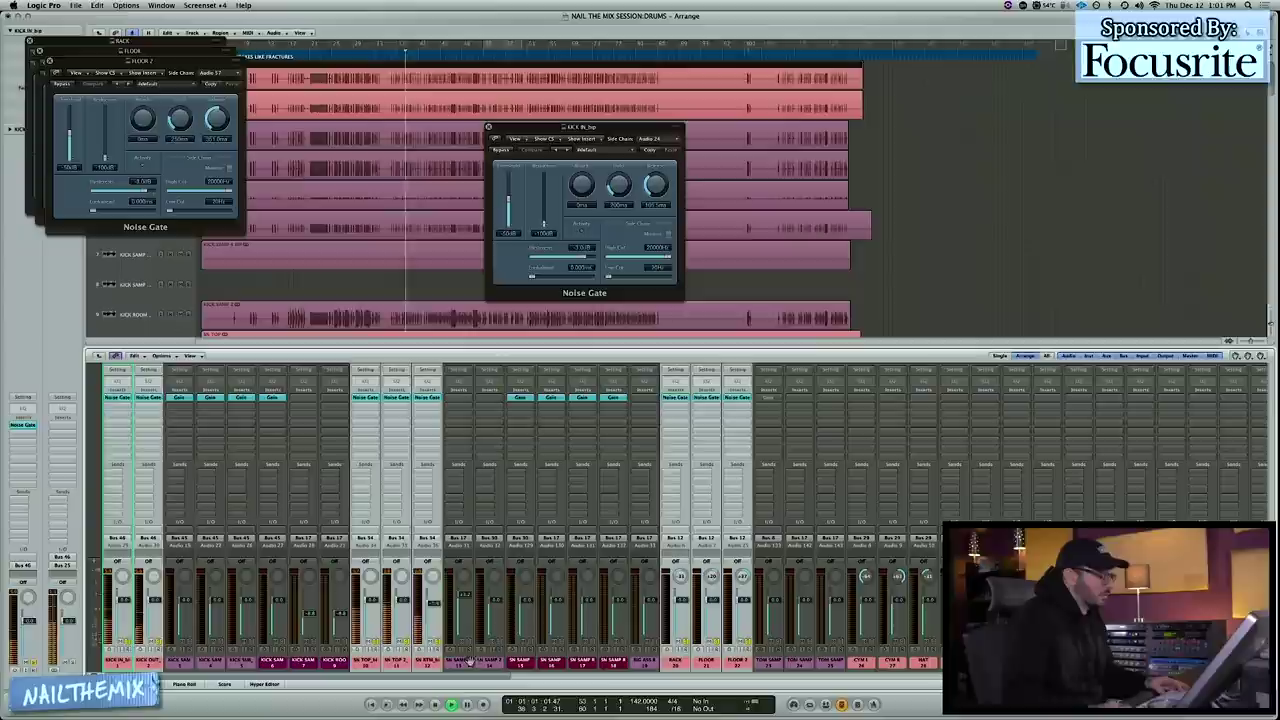
- Play the gated drums from several points in the song, including the section around the tom hits
scroll(402, 153, "down", 3)
scroll(402, 155, "down", 5)
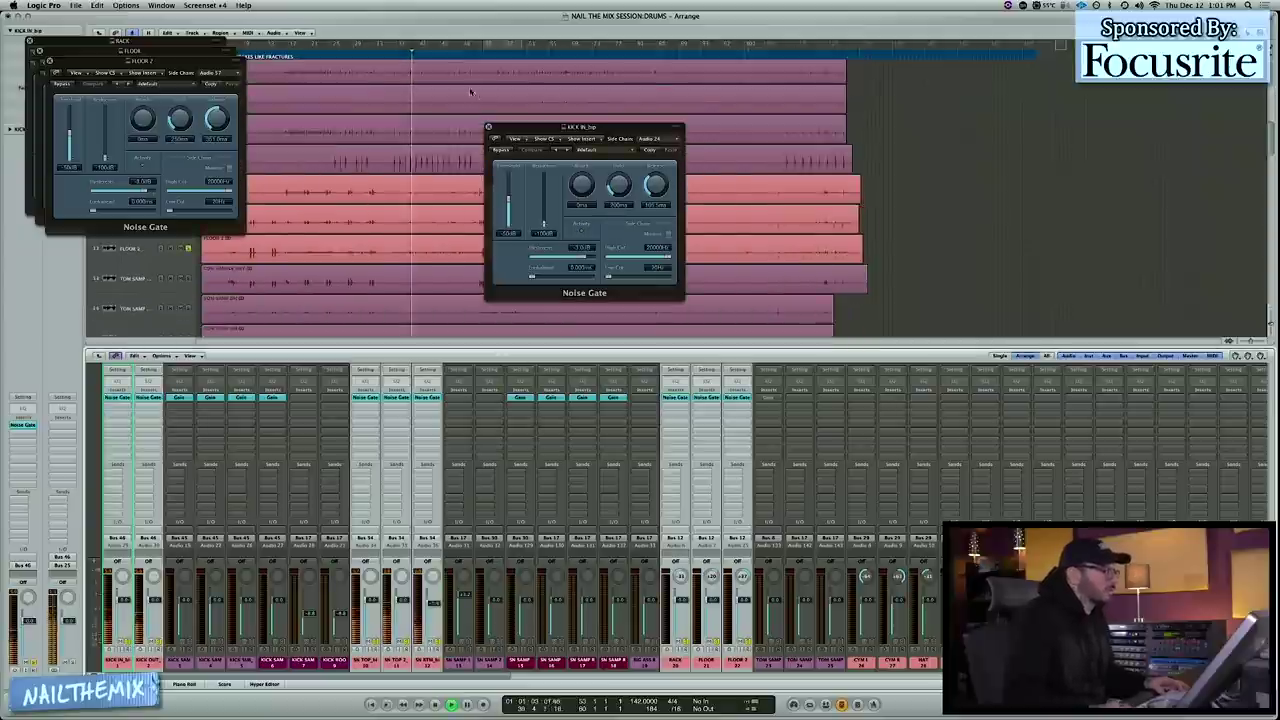
left_click(291, 53)
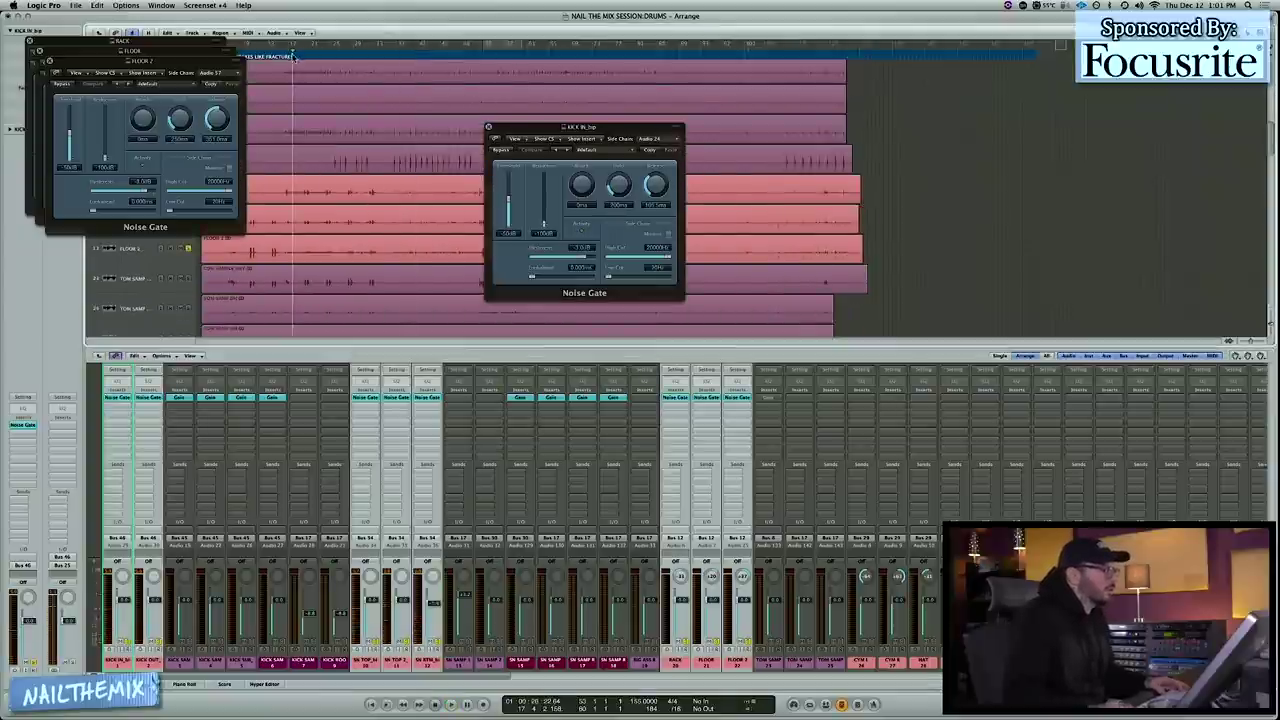
scroll(306, 85, "down", 5)
left_click(484, 55)
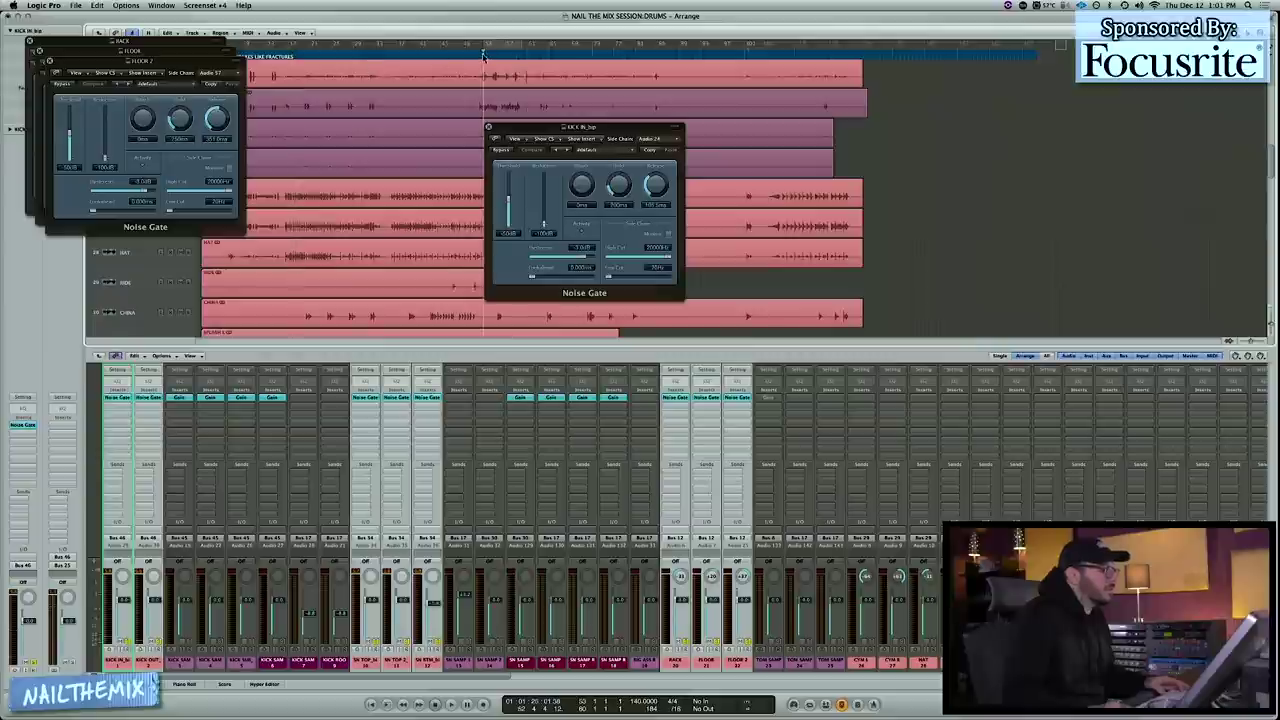
key("space")
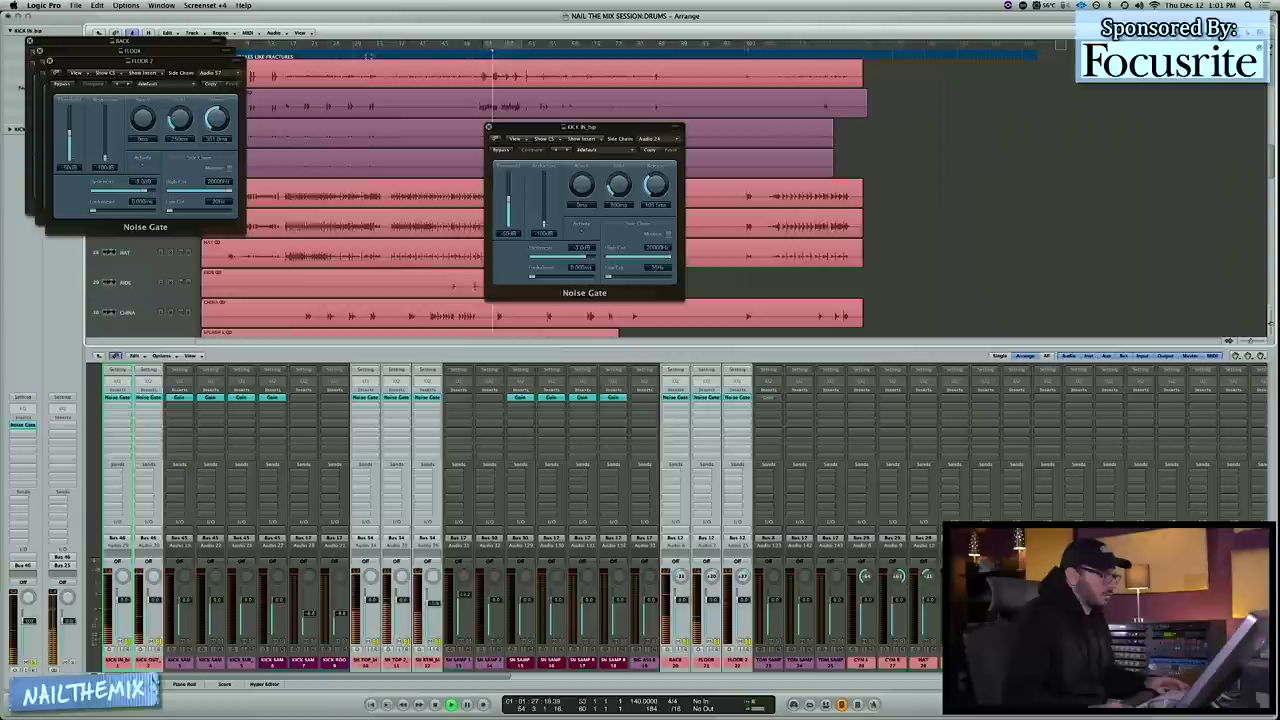
left_click(368, 56)
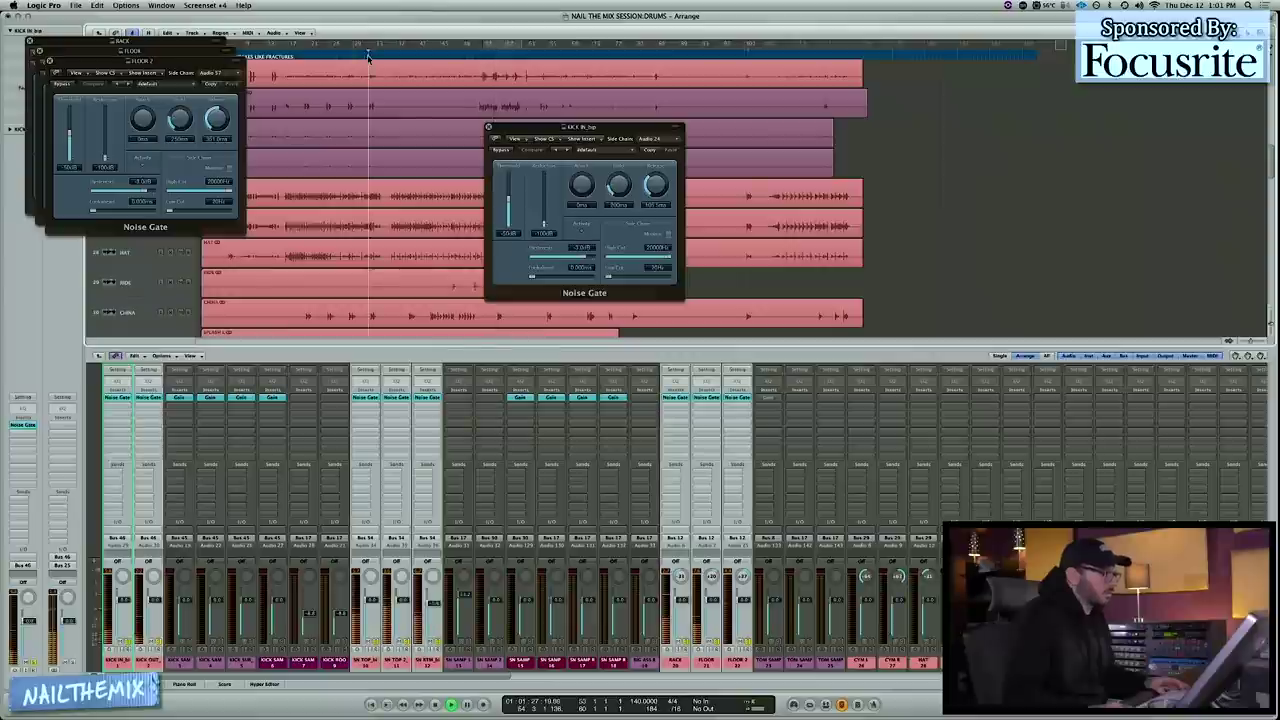
- Close the Noise Gate windows of the toms and KICK IN_bip and stop playback
left_click(49, 61)
left_click(40, 51)
left_click(31, 41)
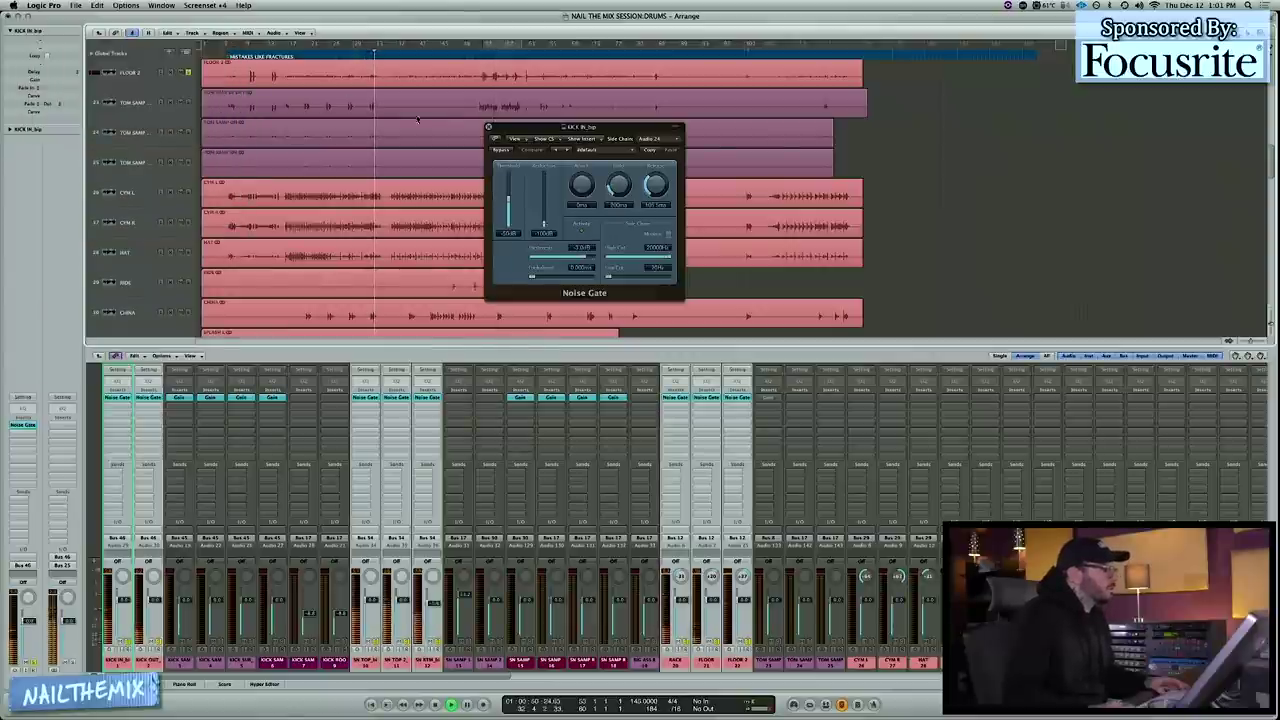
left_click(488, 127)
key("space")
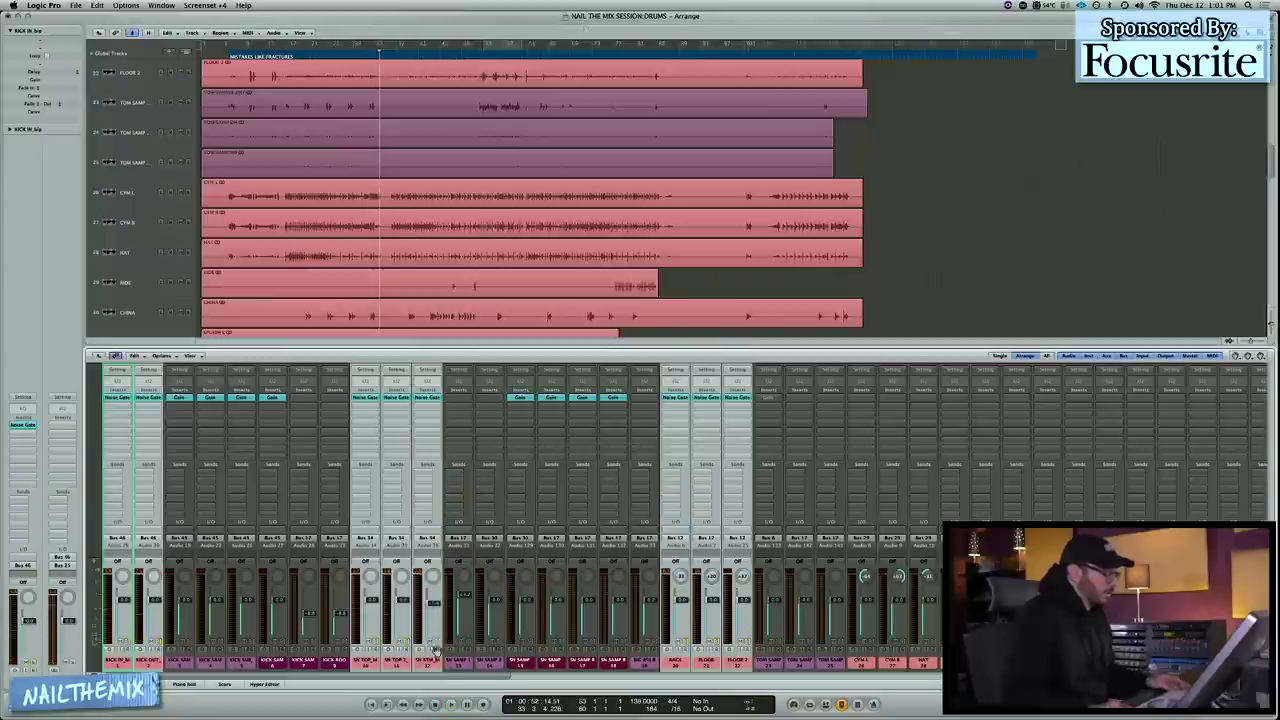
- Play the song and check the kick, snare, tom, cymbal and room bus channels in the mixer
left_click_drag(475, 678, 646, 685)
scroll(646, 685, "right", 10)
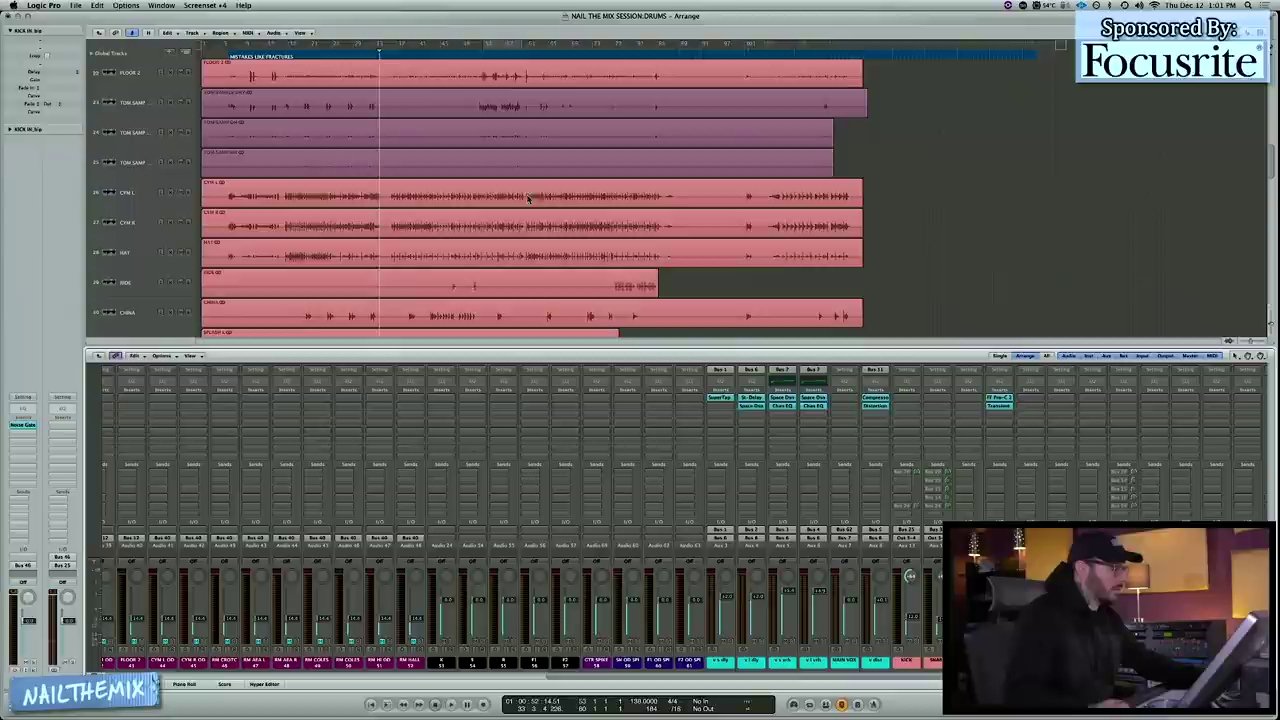
key("space")
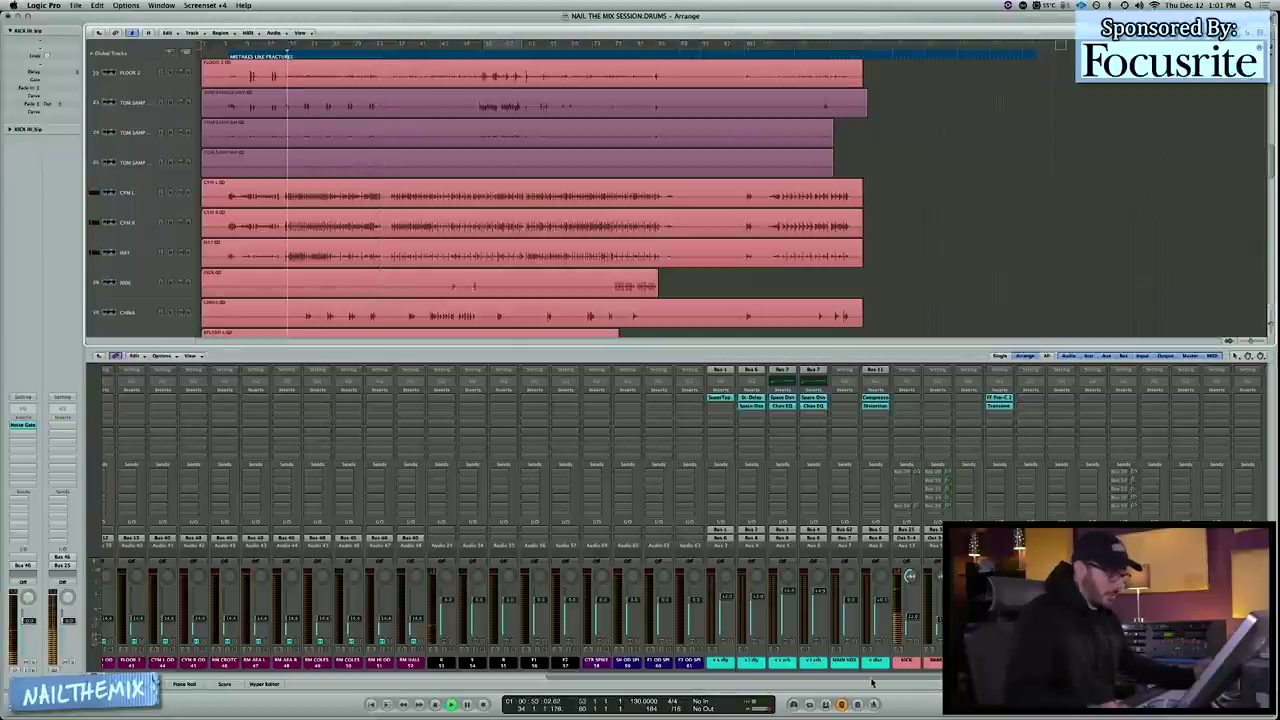
scroll(882, 677, "right", 10)
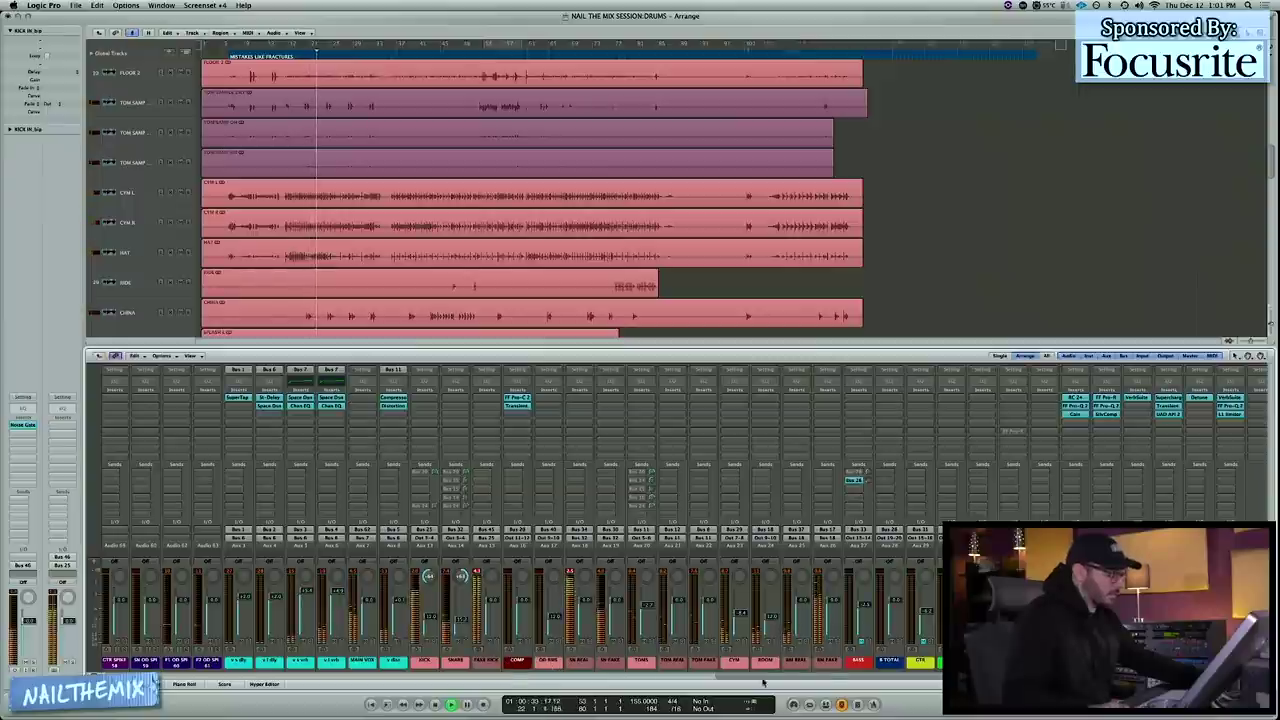
left_click_drag(829, 677, 775, 660)
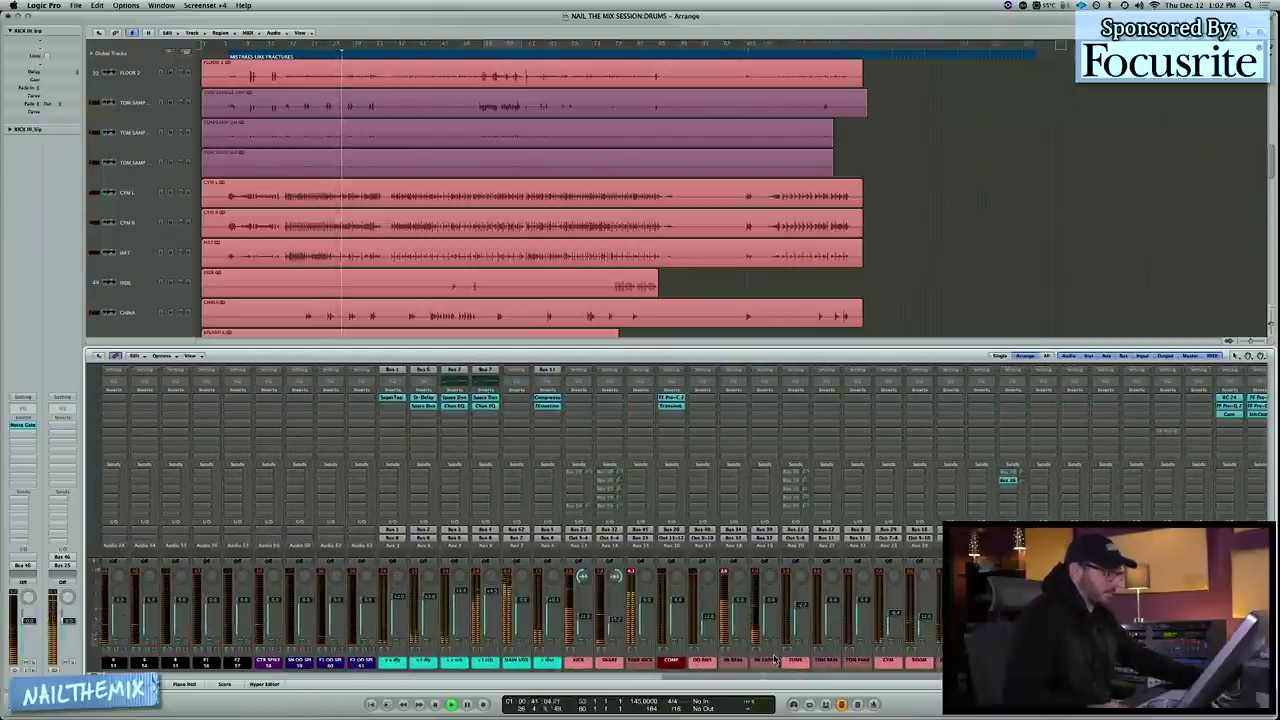
- Insert the mono Waves SSLEQ on the SNARE bus, adjust its high-pass filter and close the plug-in window
left_click(611, 662)
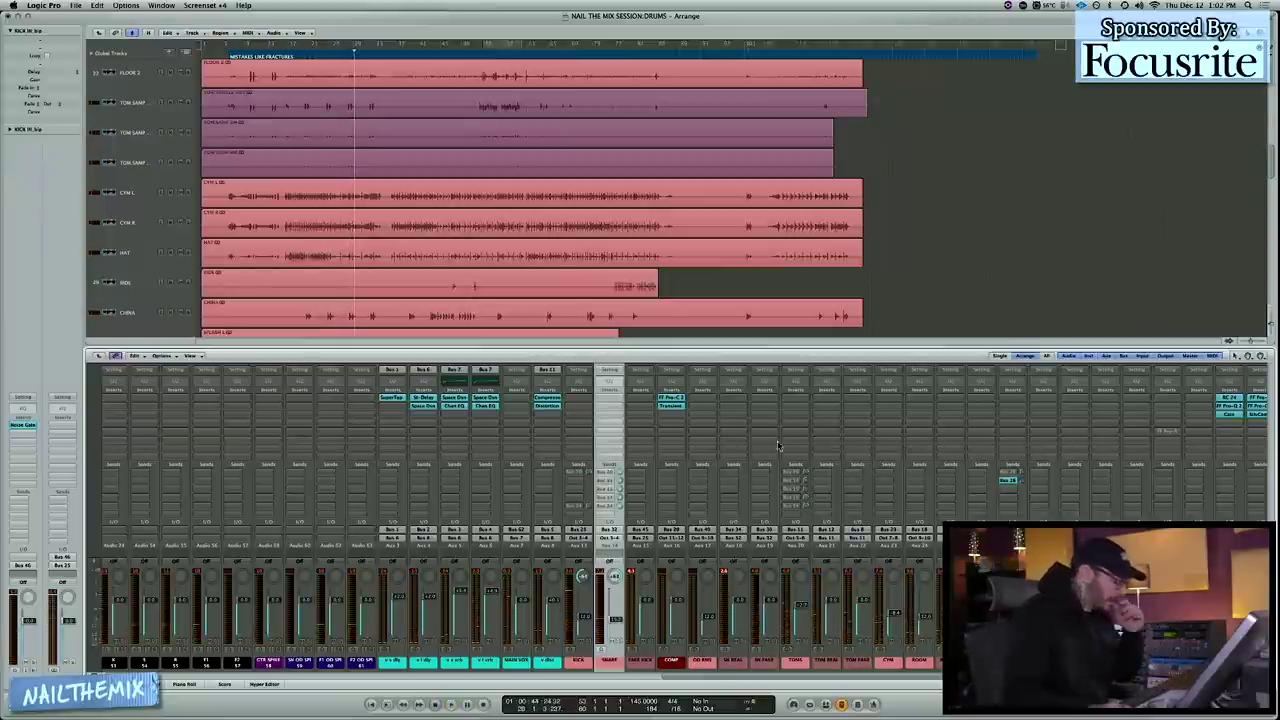
left_click(578, 664)
left_click(611, 665)
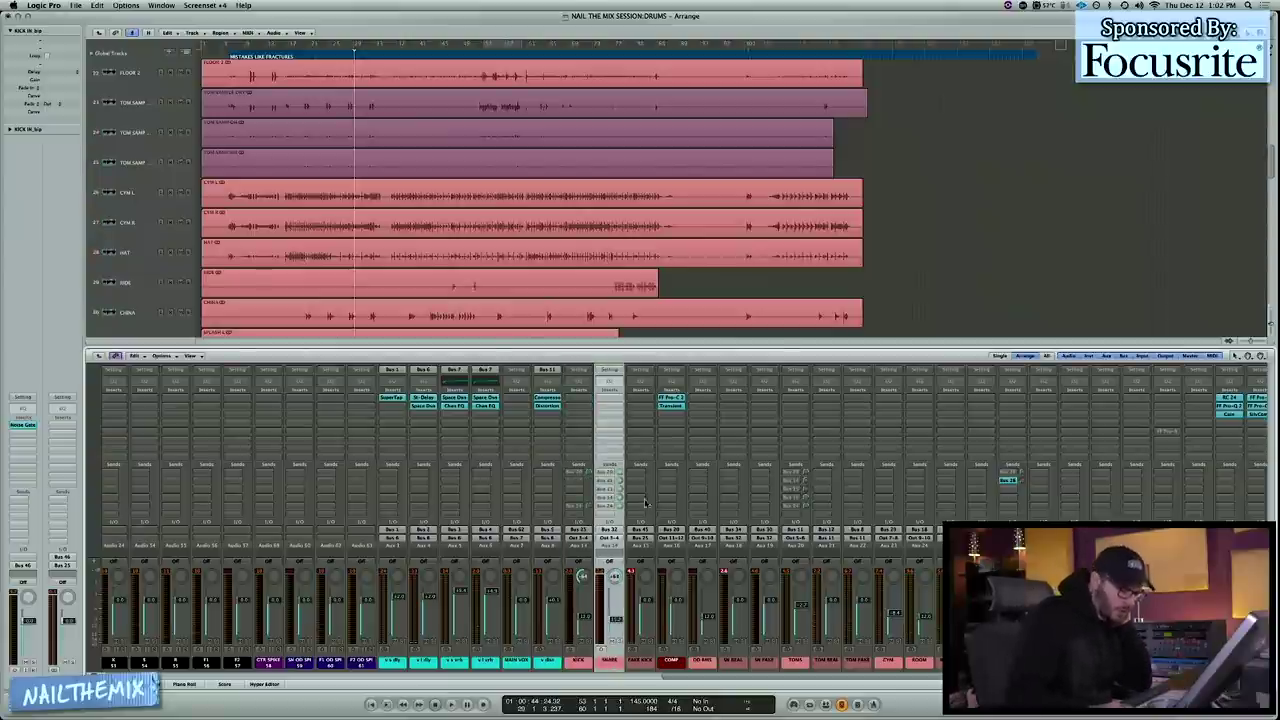
left_click(609, 397)
mouse_move(629, 514)
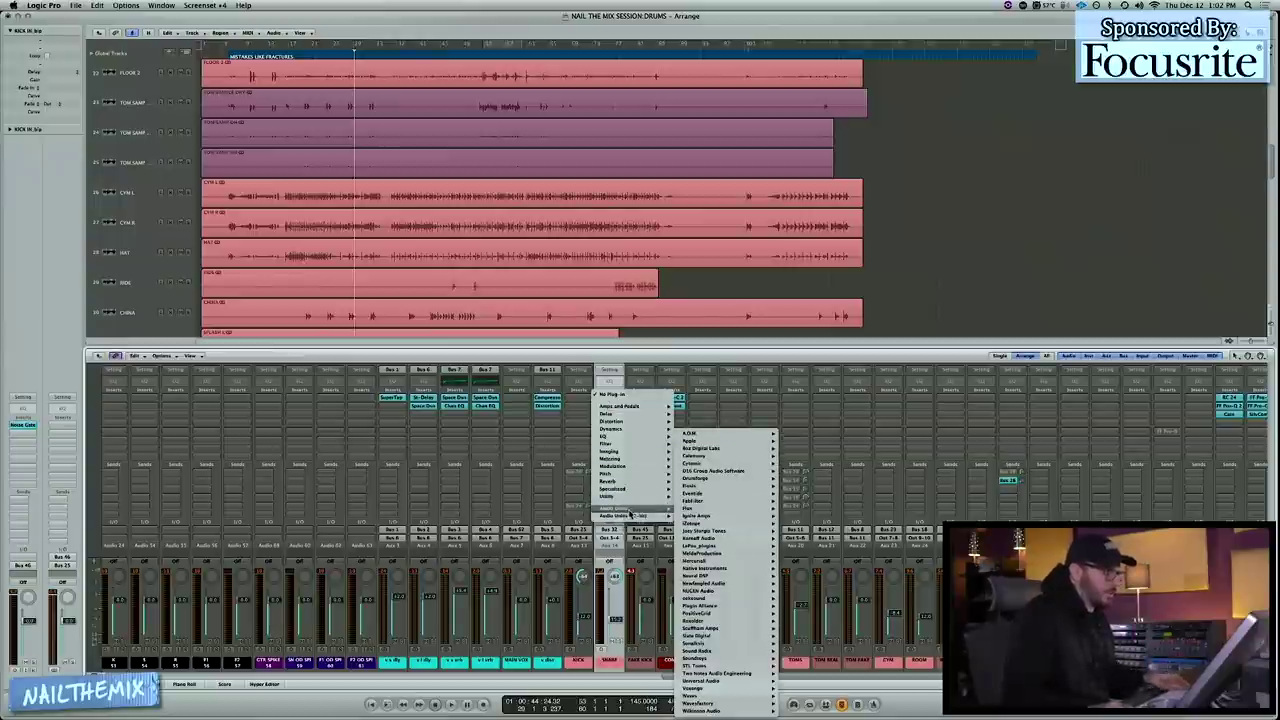
mouse_move(740, 698)
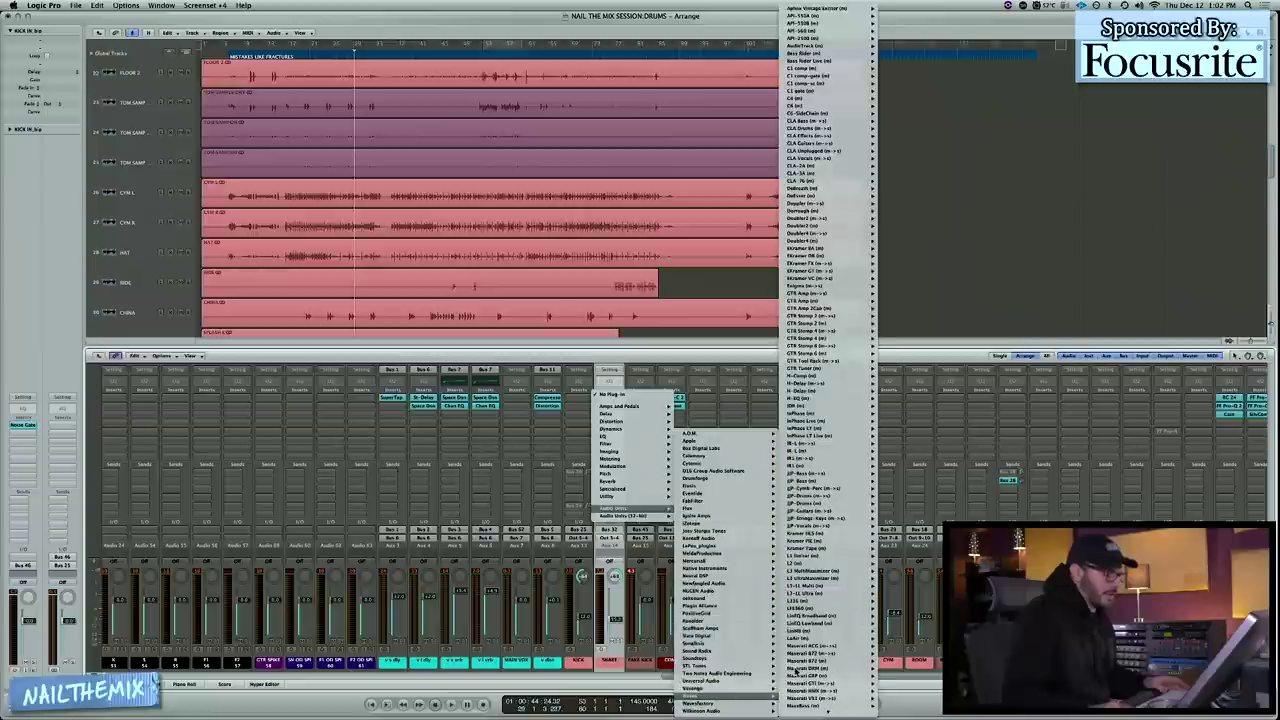
scroll(810, 685, "down", 15)
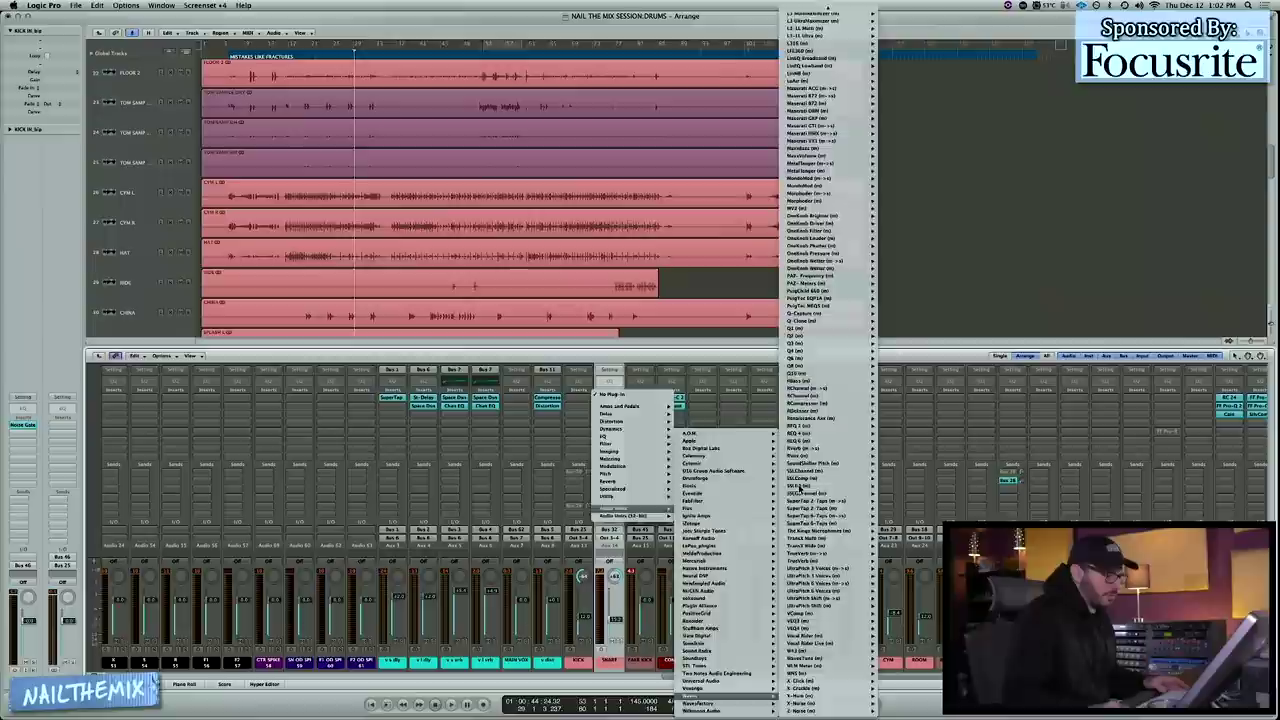
left_click(800, 488)
left_click_drag(127, 47, 716, 252)
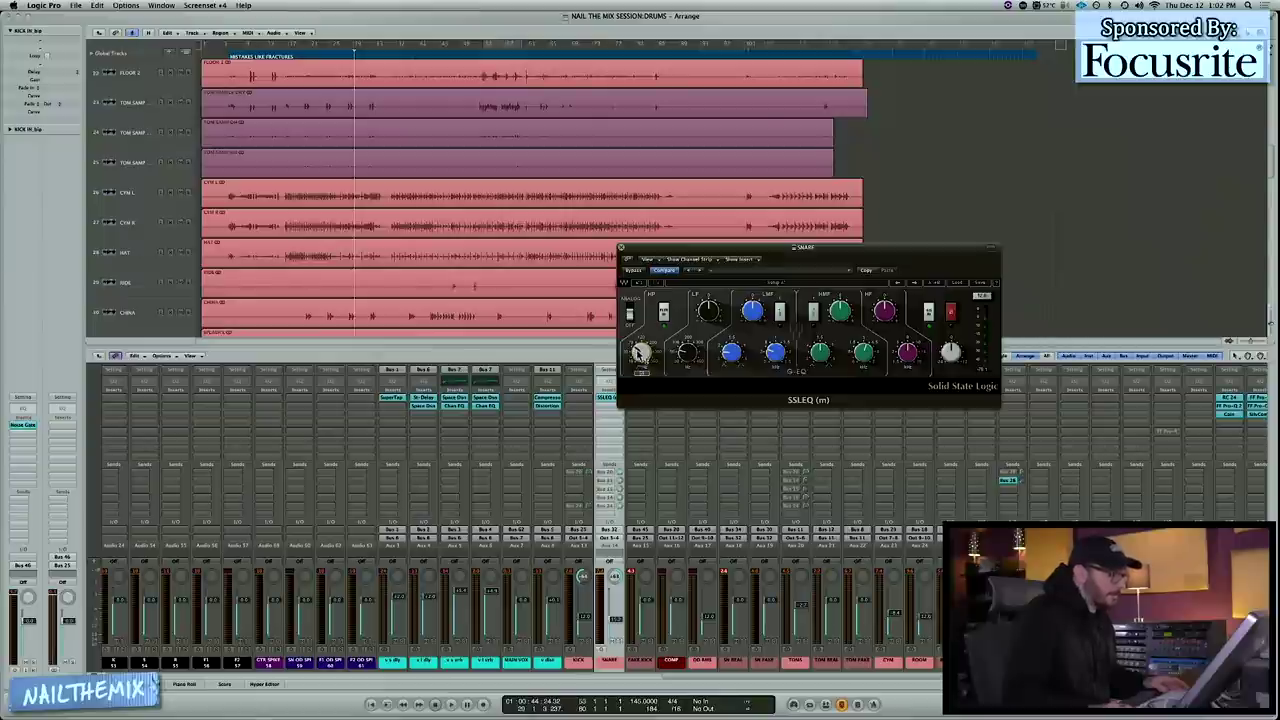
left_click(621, 248)
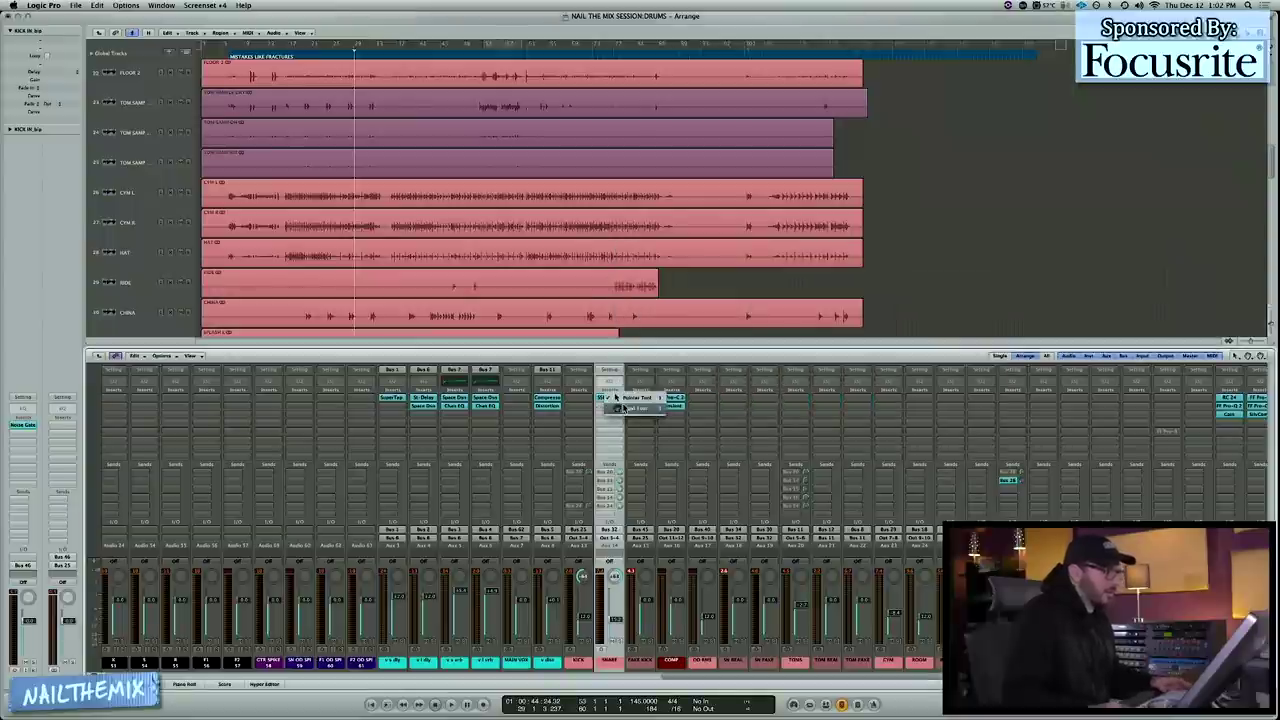
- Insert the stereo Waves SSLEQ on the TOMS bus and adjust its high-pass filter section
left_click(795, 398)
mouse_move(812, 524)
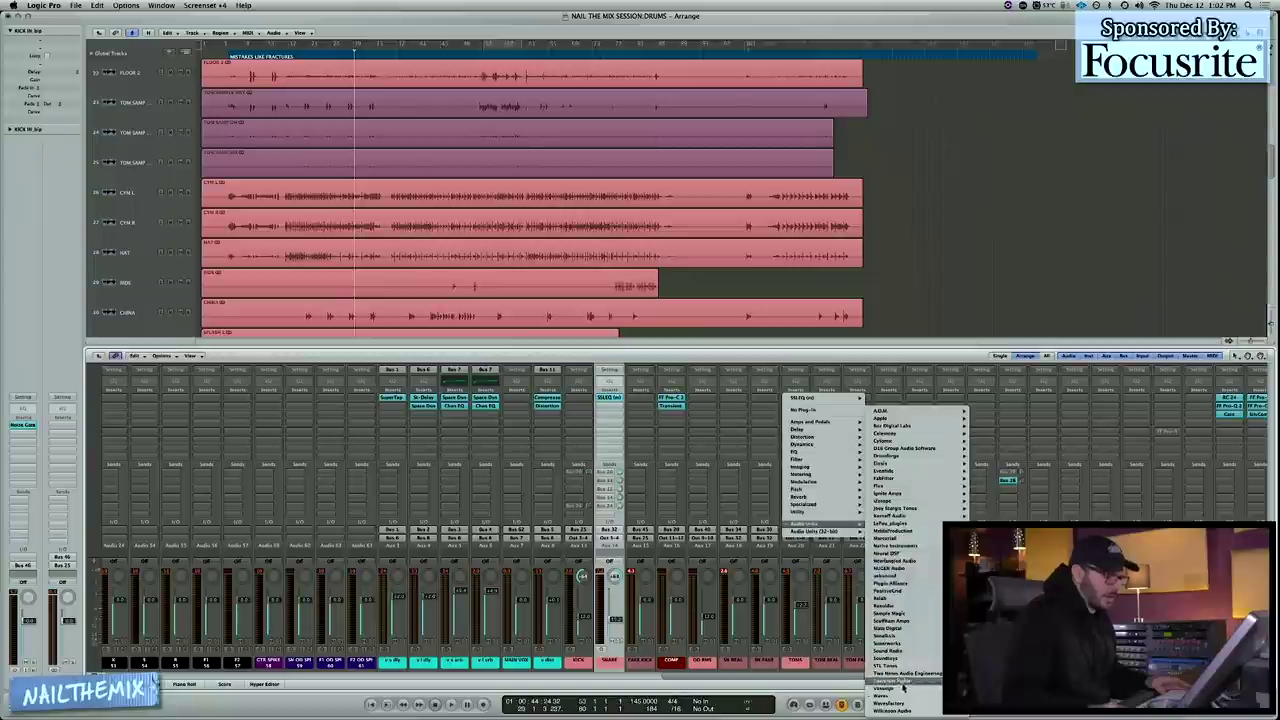
mouse_move(895, 703)
scroll(1018, 455, "down", 10)
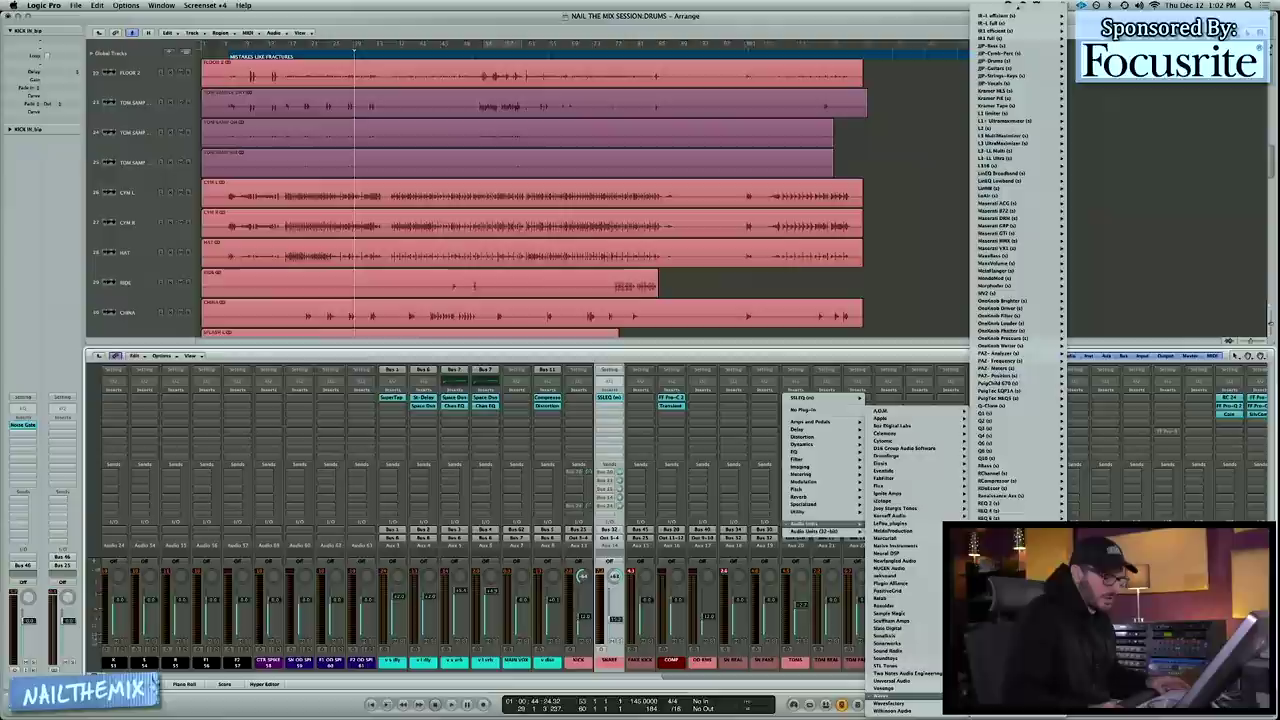
left_click(1018, 630)
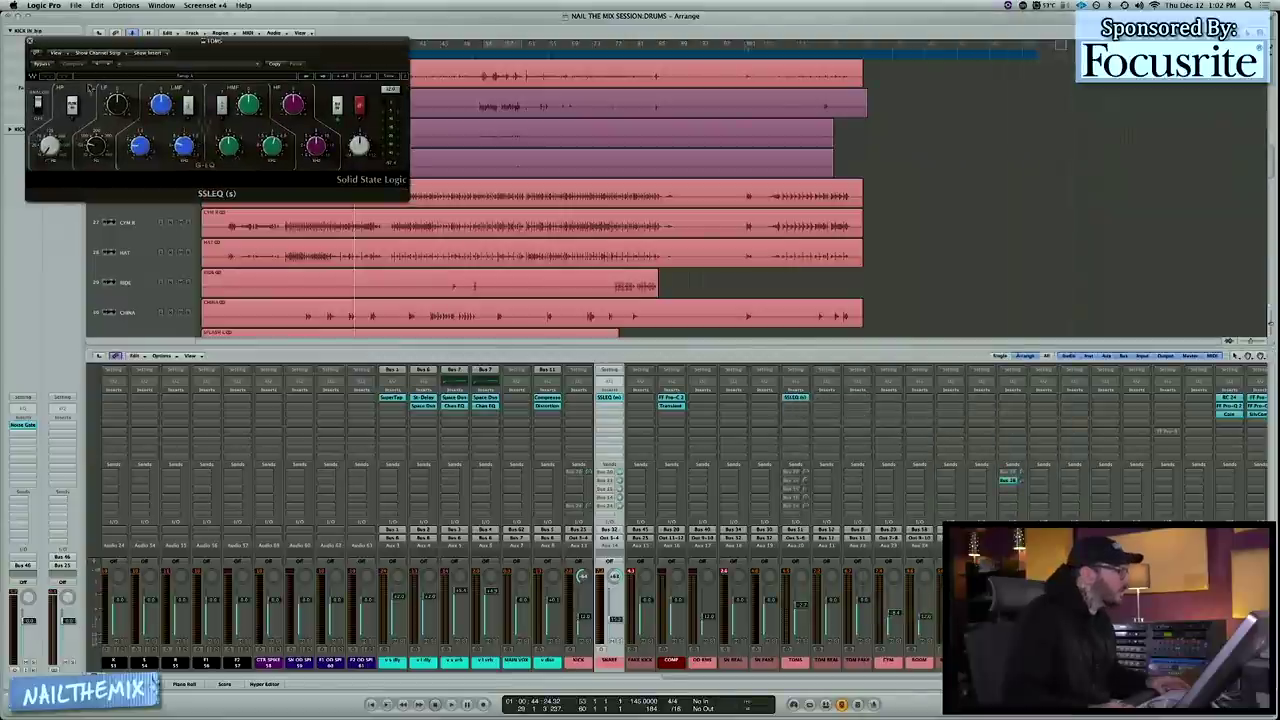
left_click(77, 108)
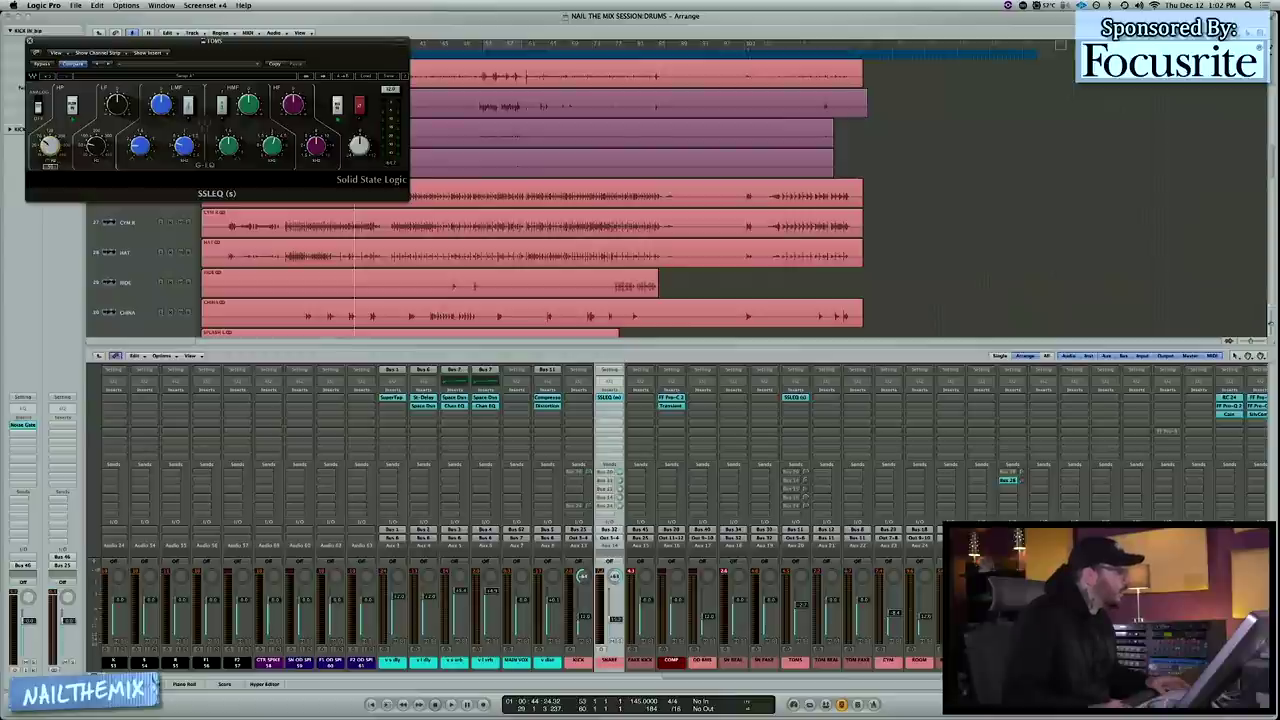
- Copy the TOMS SSLEQ to the CYM bus with the Hand tool and move its window clear of the TOMS one
left_click(800, 402)
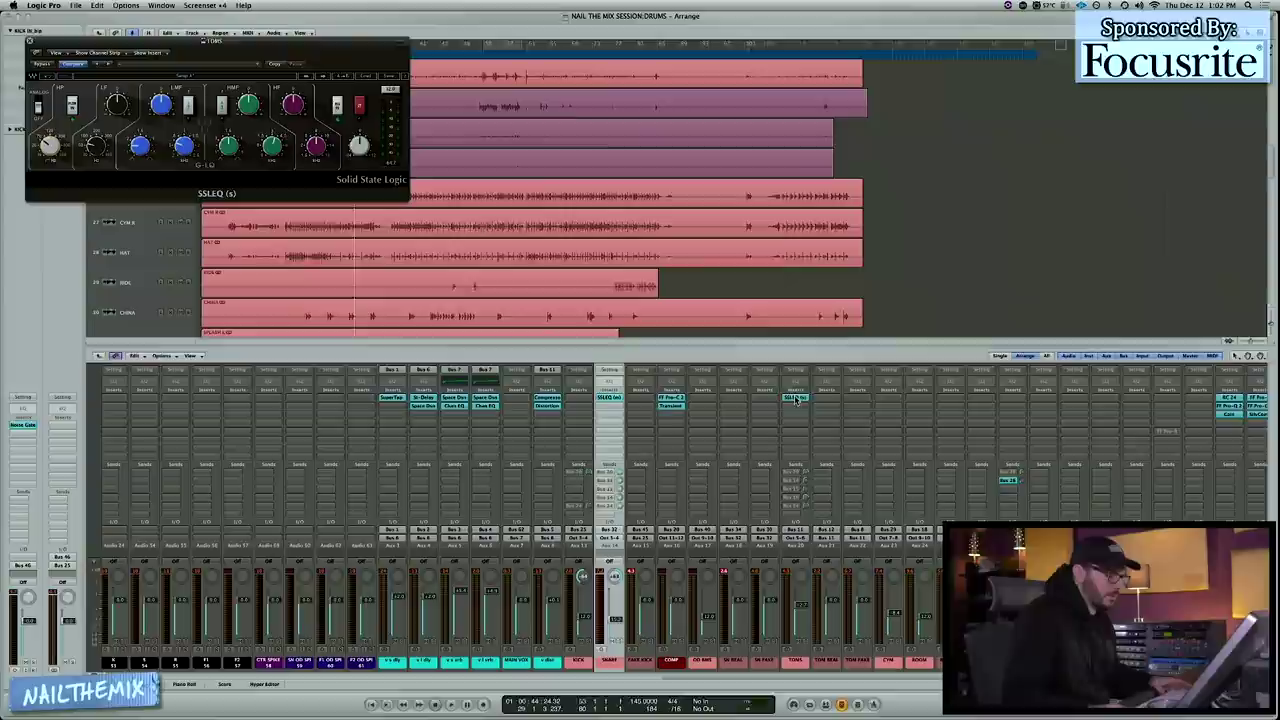
left_click_drag(801, 400, 888, 398)
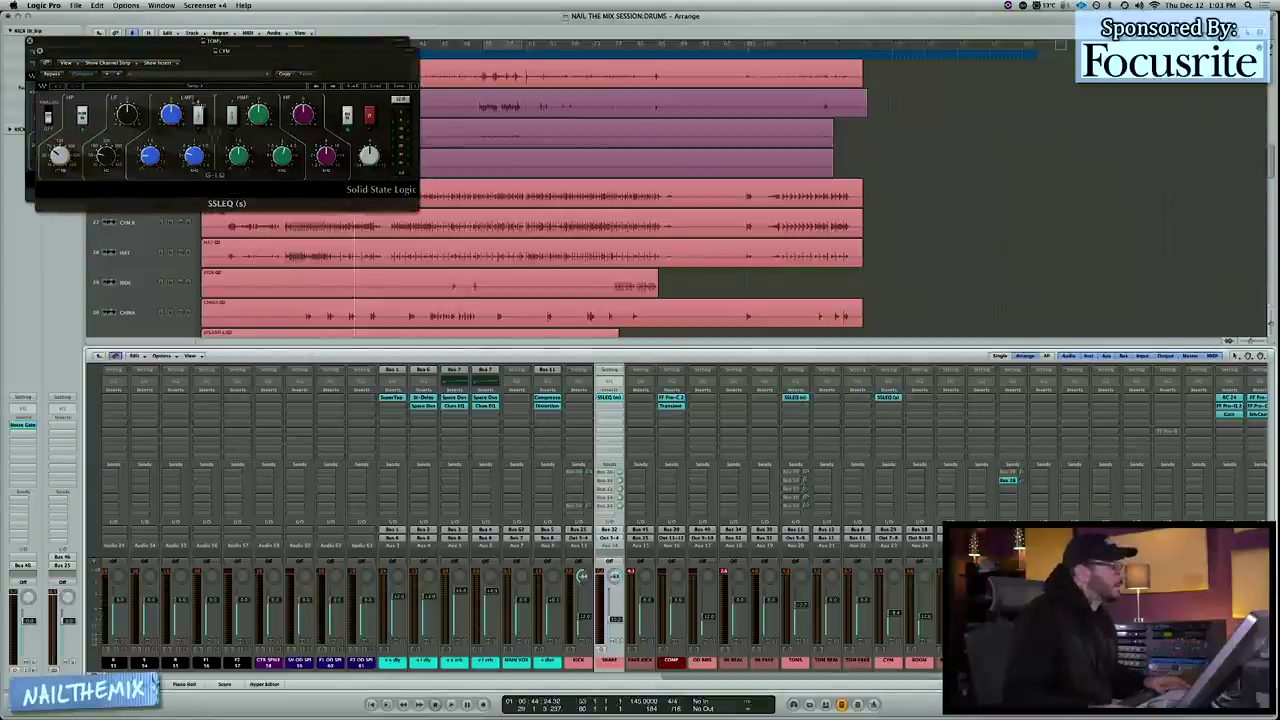
left_click_drag(155, 53, 580, 168)
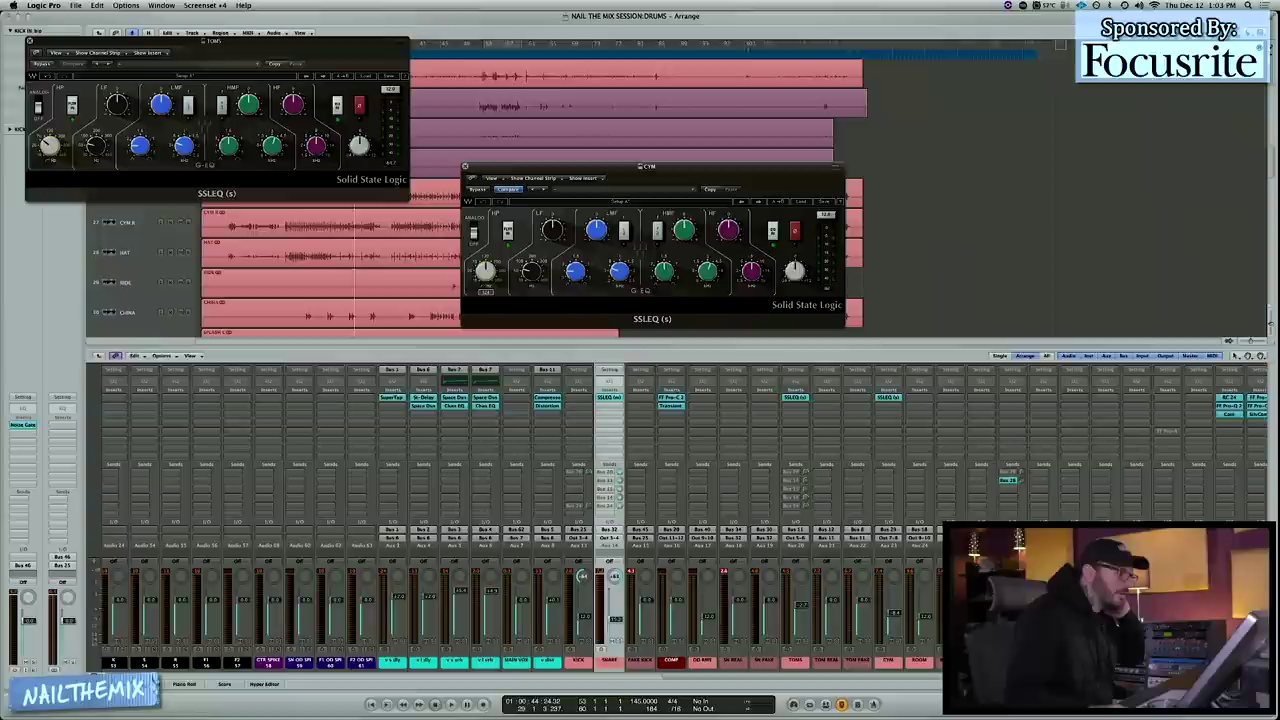
- Copy the CYM SSLEQ to the ROOM bus with the Hand tool and open the copy
key("Escape")
key("Escape")
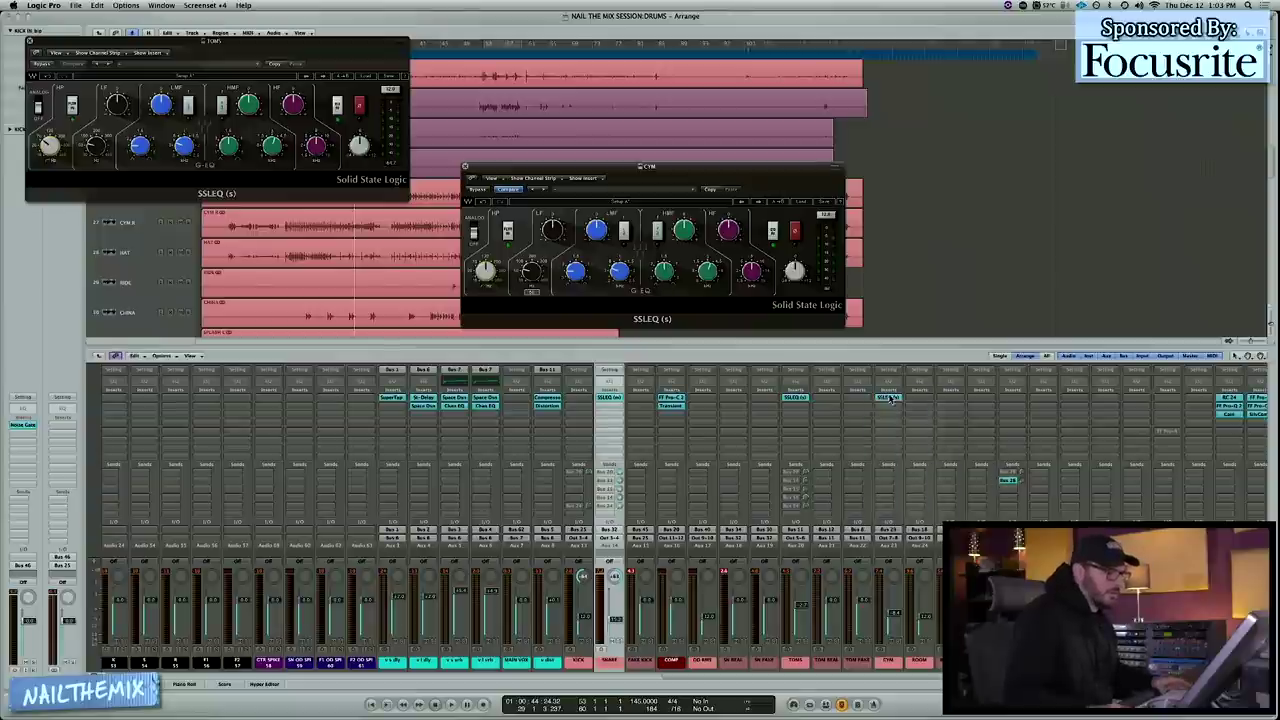
left_click(890, 405)
key("Escape")
left_click(912, 398)
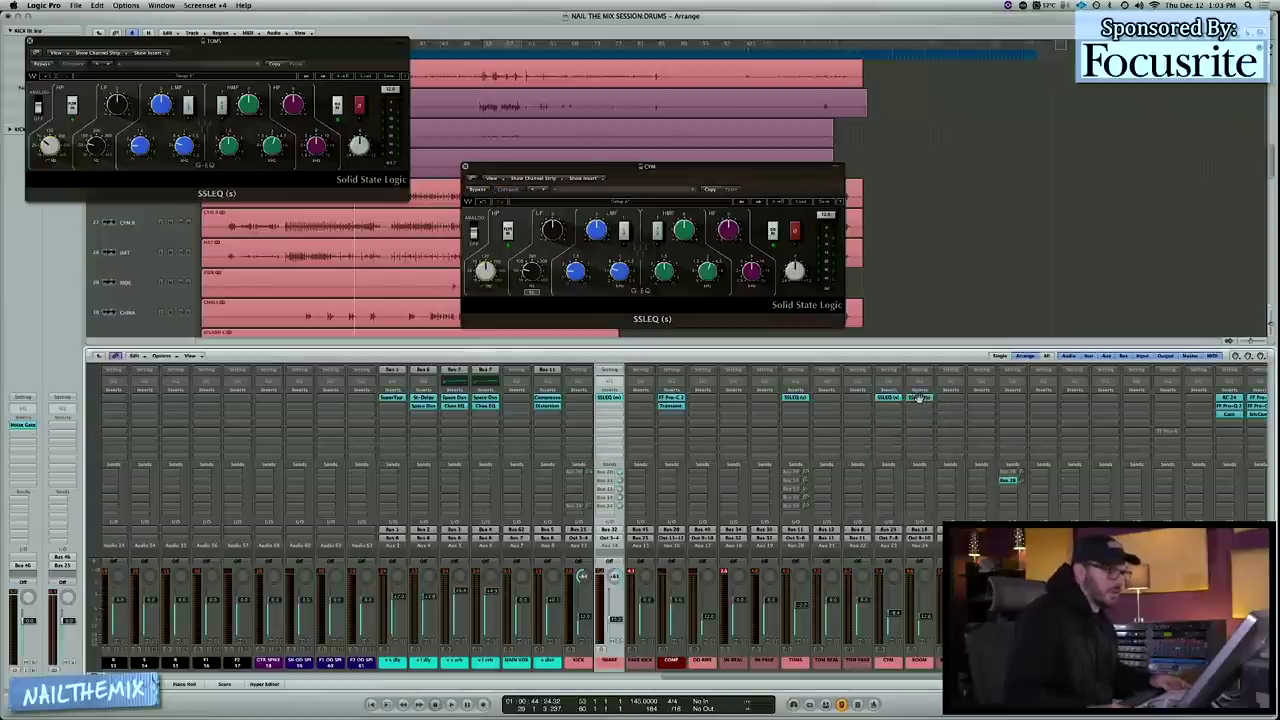
left_click(917, 397)
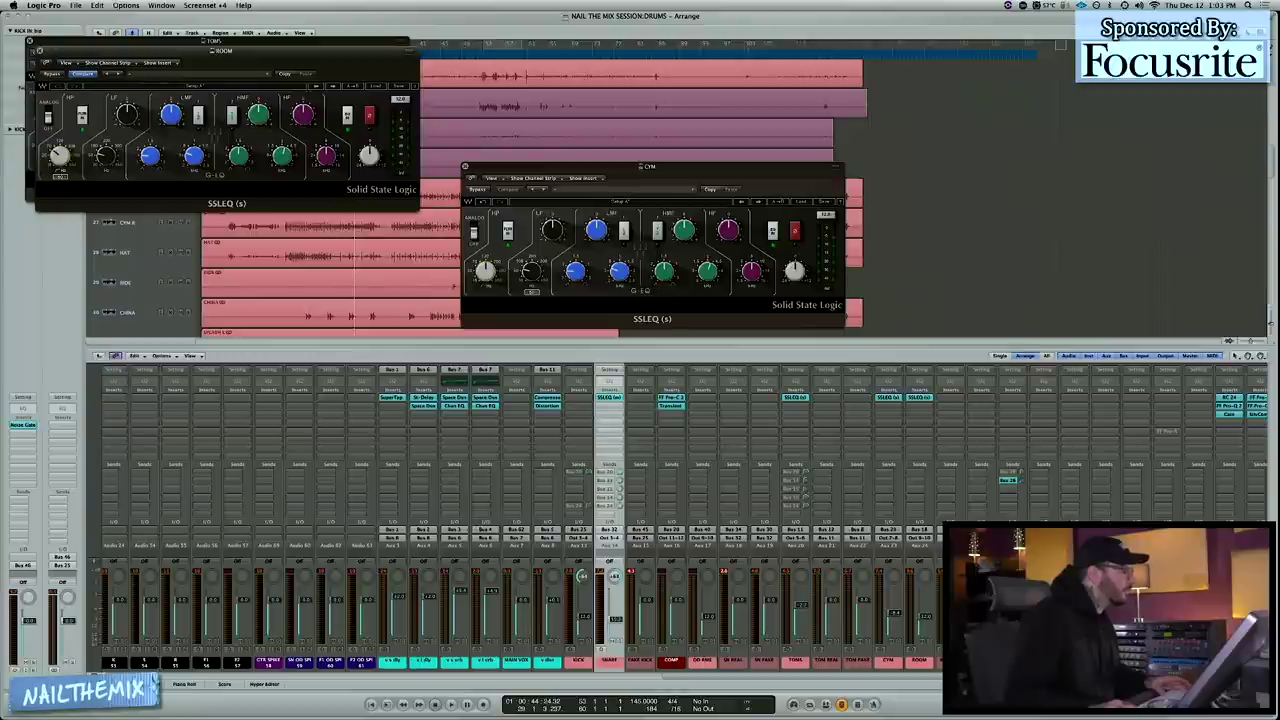
- Close the ROOM, TOMS and CYM SSLEQ windows
left_click(40, 50)
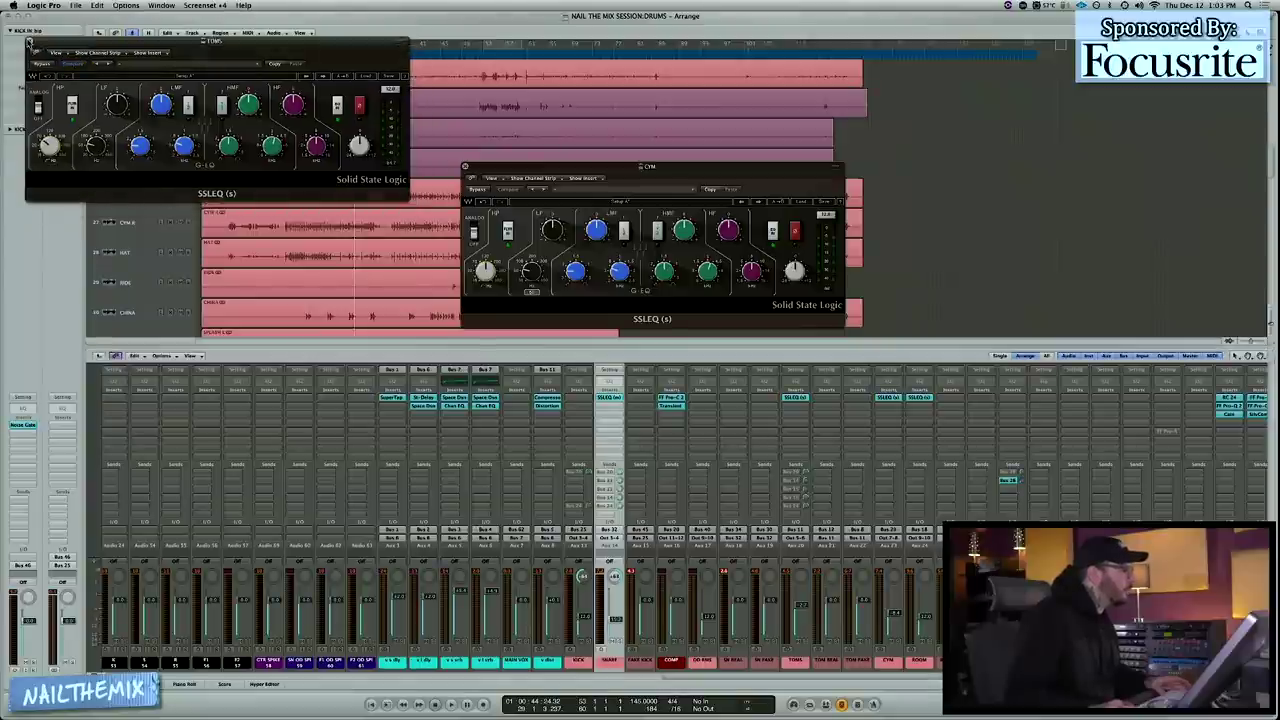
left_click(30, 41)
left_click(464, 166)
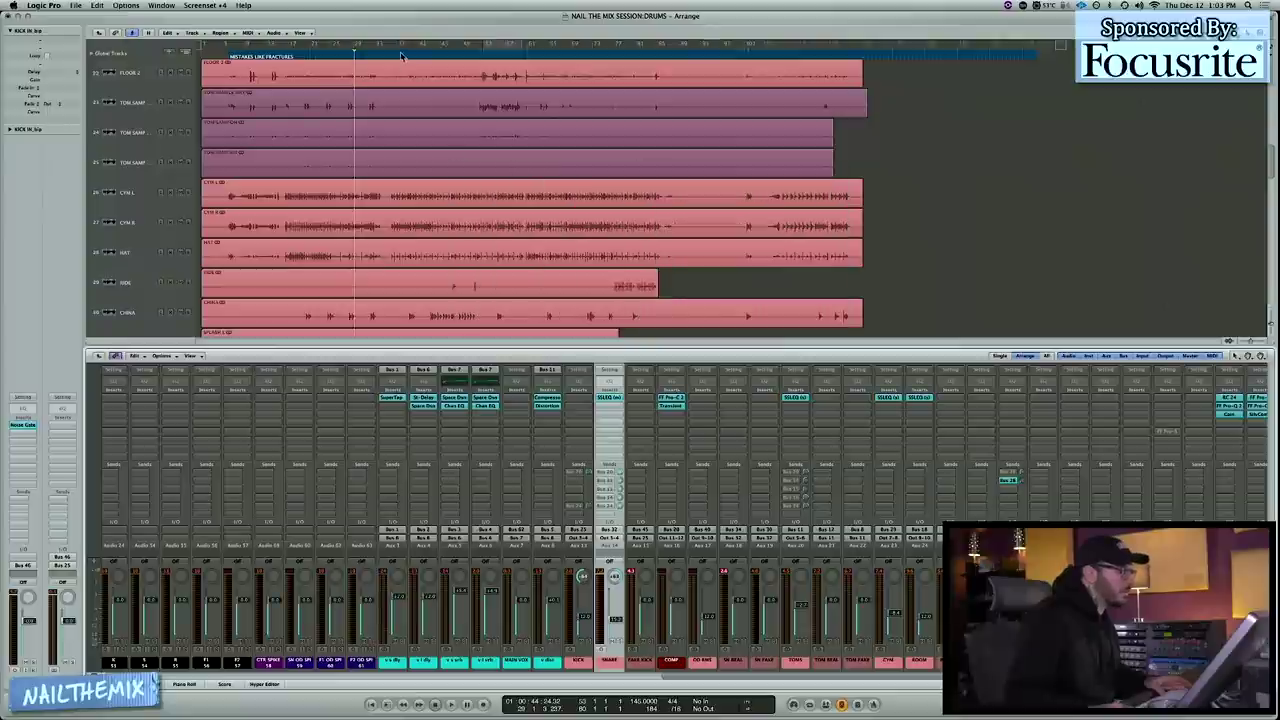
- Set a cycle range over the middle section of the song, deselect the SNARE bus and start playback
left_click_drag(392, 45, 600, 45)
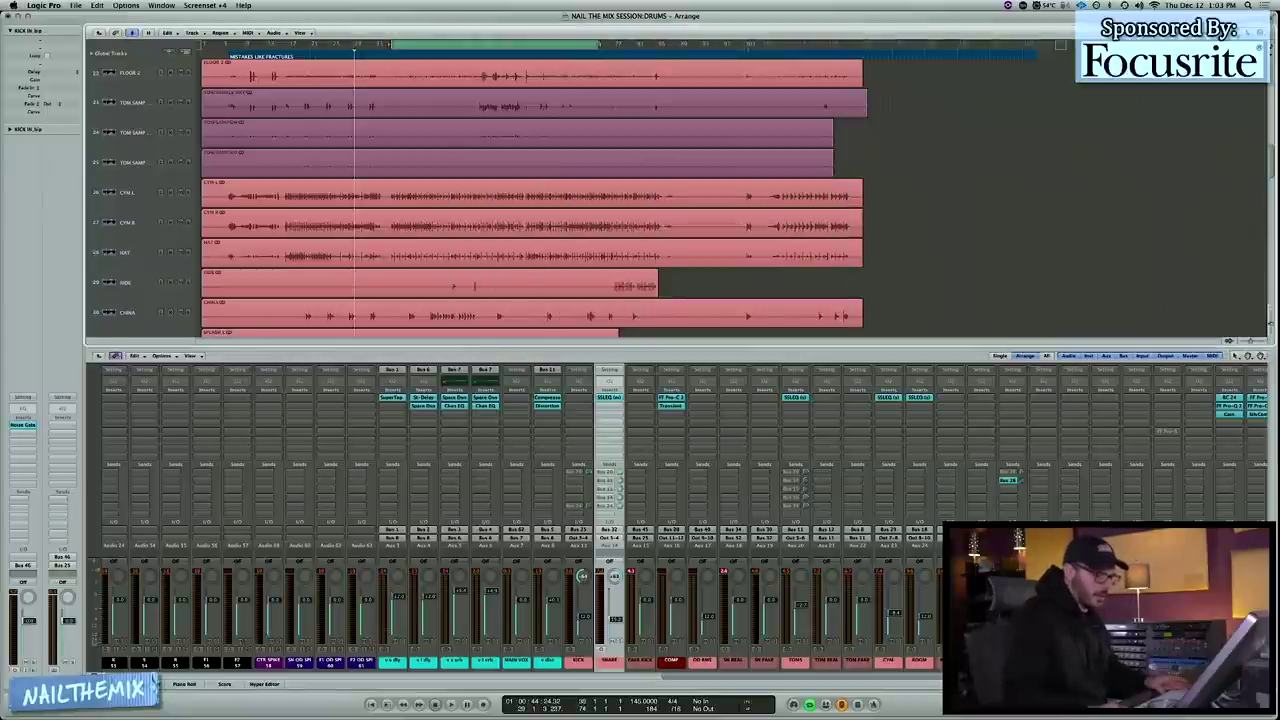
left_click(1012, 440)
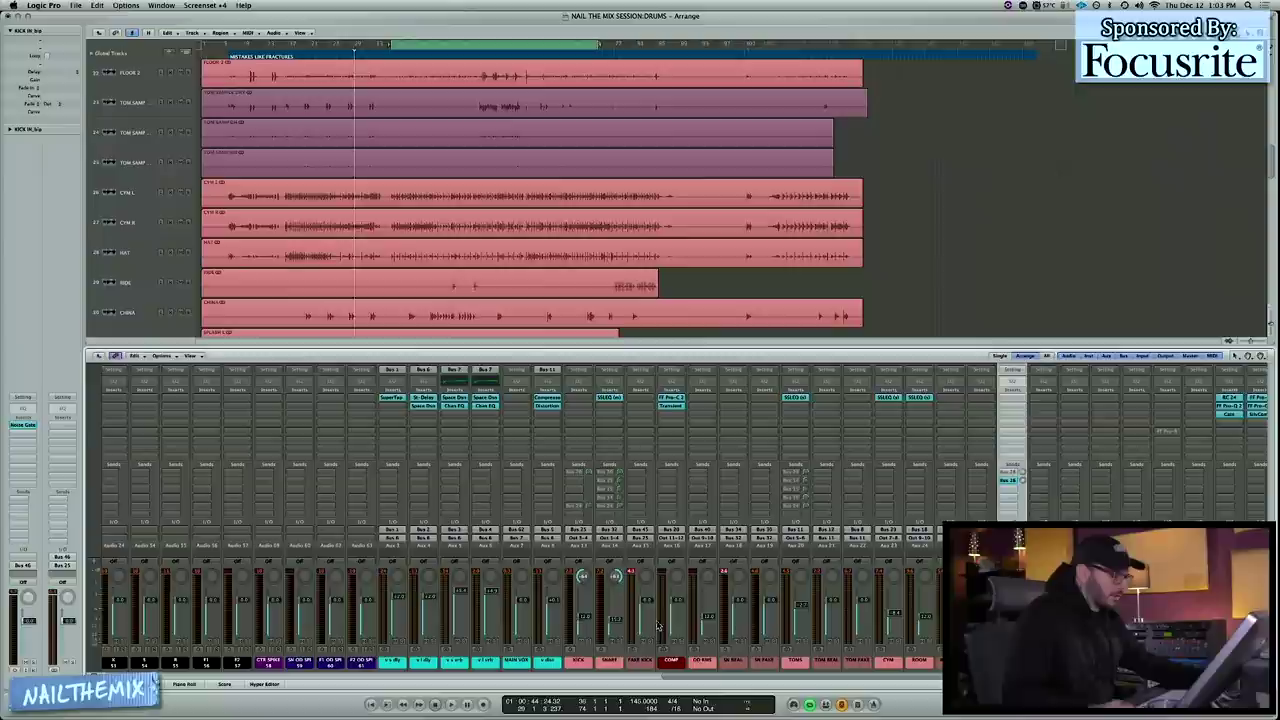
key("space")
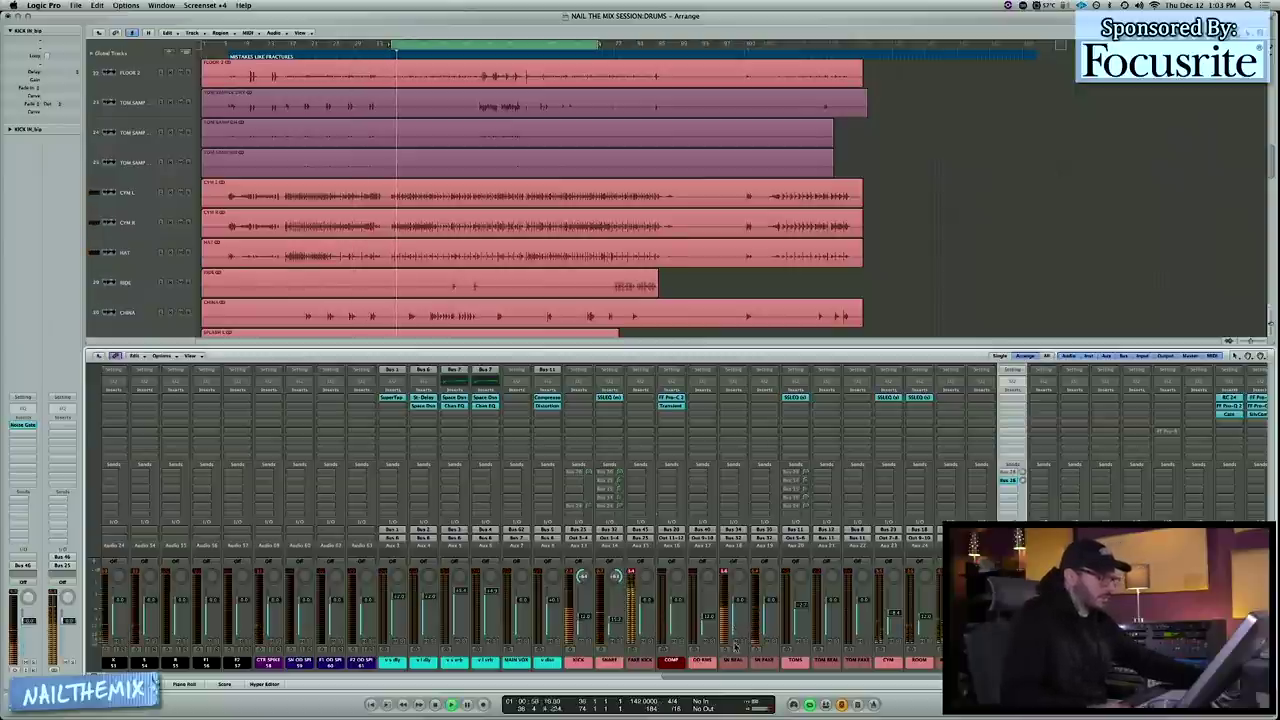
- Move the cycle range to a later section of the song, starting at bar 62, and enlarge the kick regions there
left_click(287, 55)
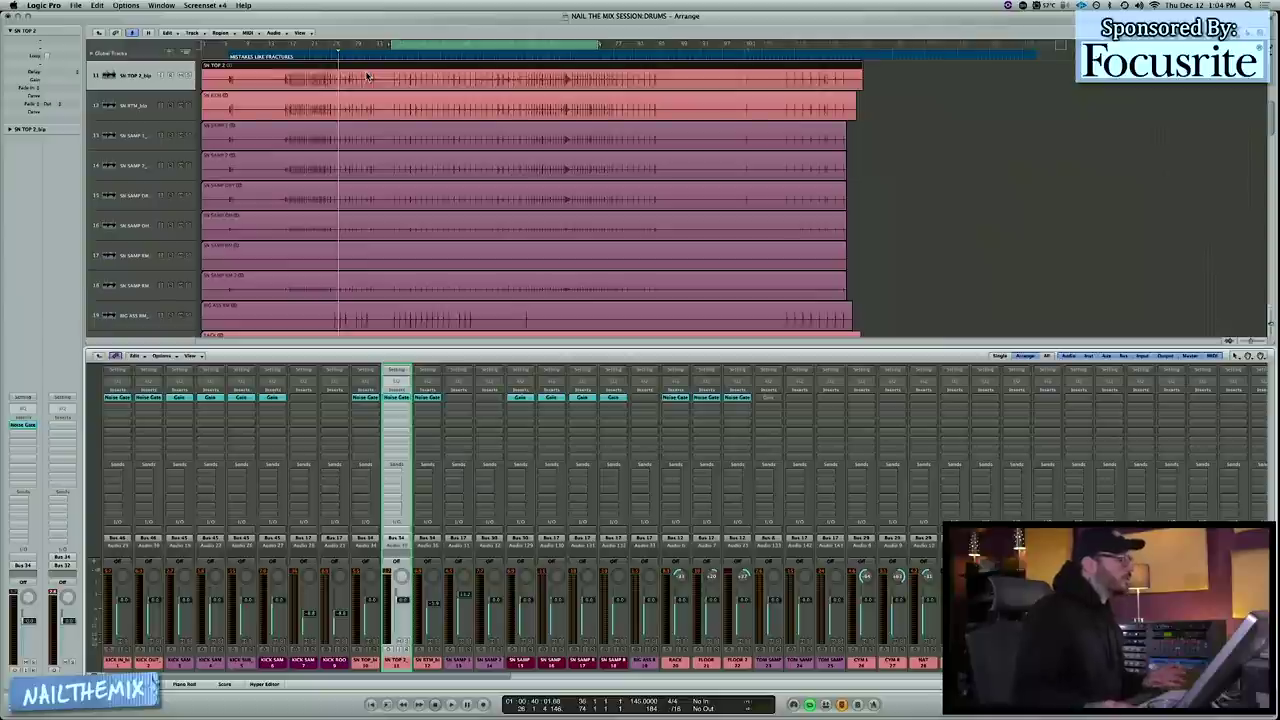
scroll(307, 210, "up", 3)
scroll(330, 193, "up", 2)
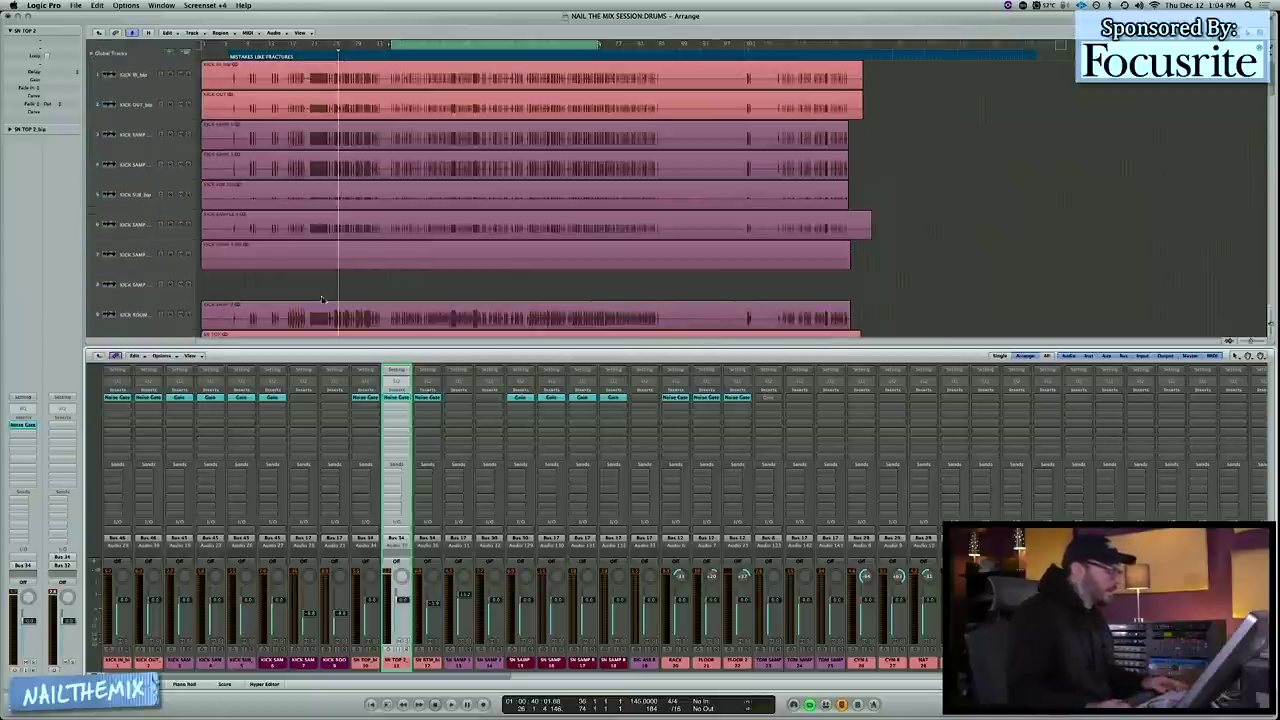
left_click_drag(536, 46, 636, 53)
key("ctrl+Right")
key("ctrl+Right")
key("ctrl+Right")
key("ctrl+Right")
key("space")
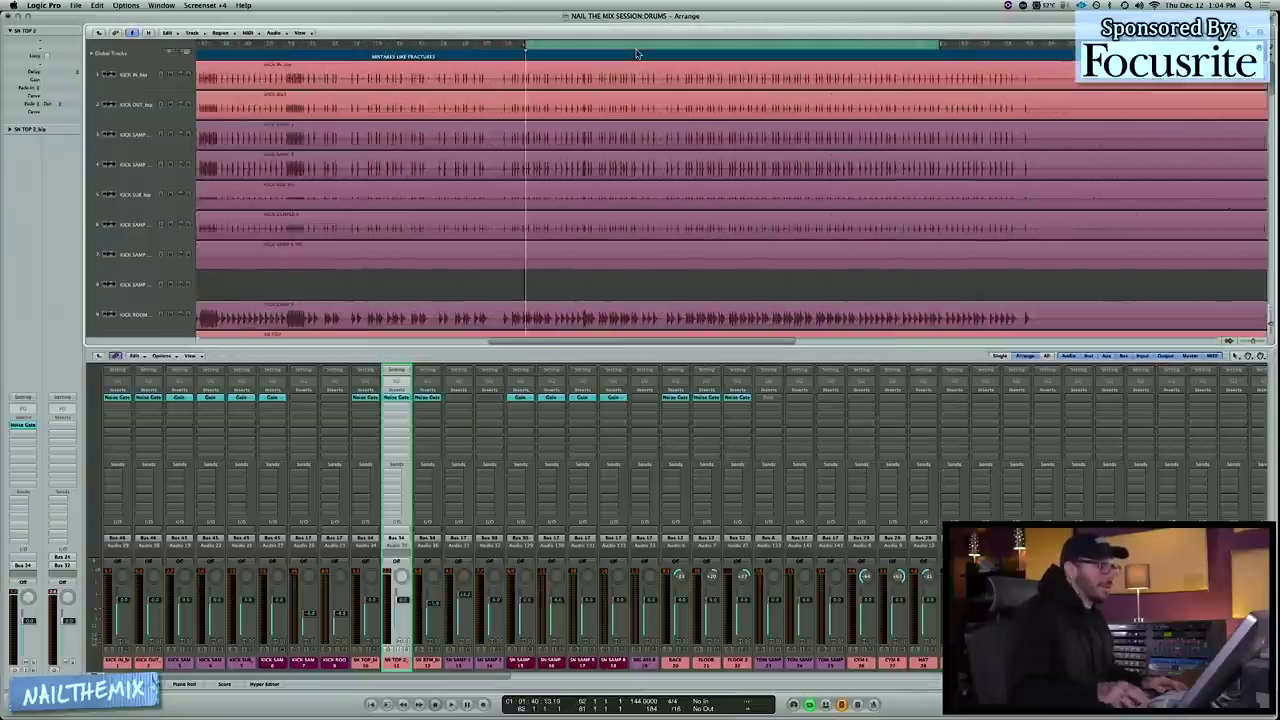
- Set the cycle range to start at bar 61, shorten its end and play the loop
left_click_drag(527, 45, 518, 47)
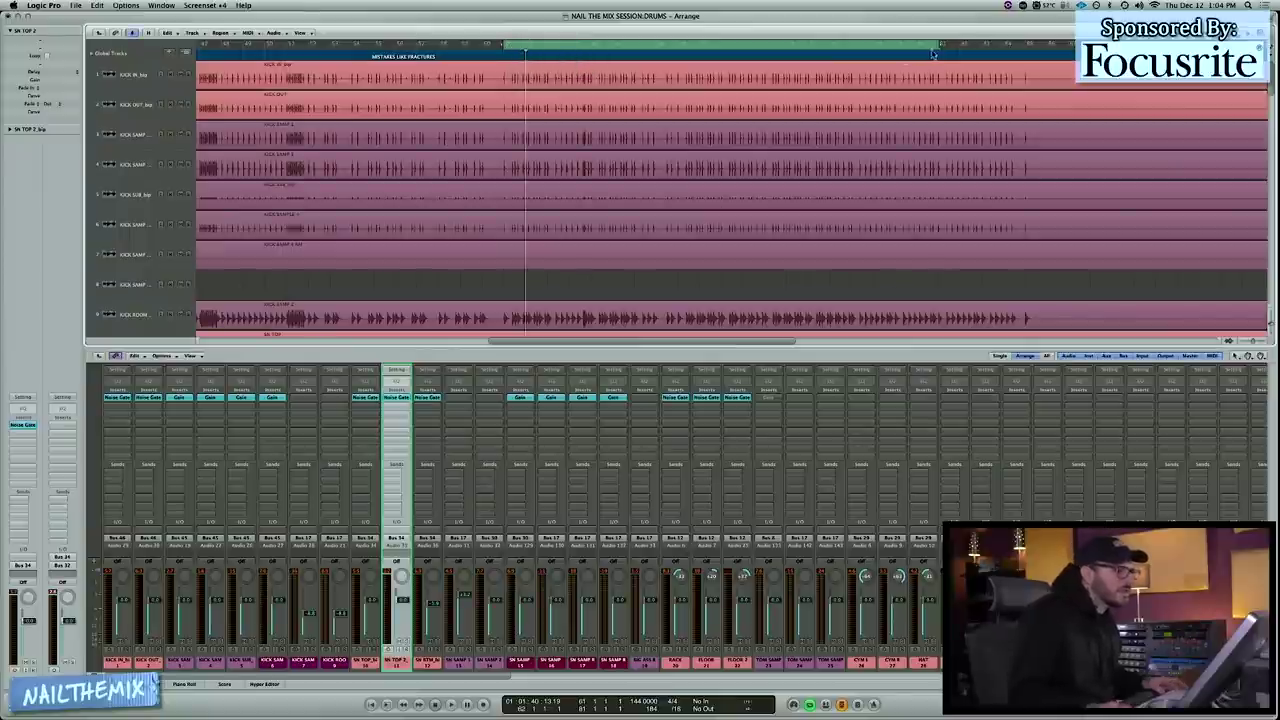
left_click_drag(938, 47, 657, 47)
key("space")
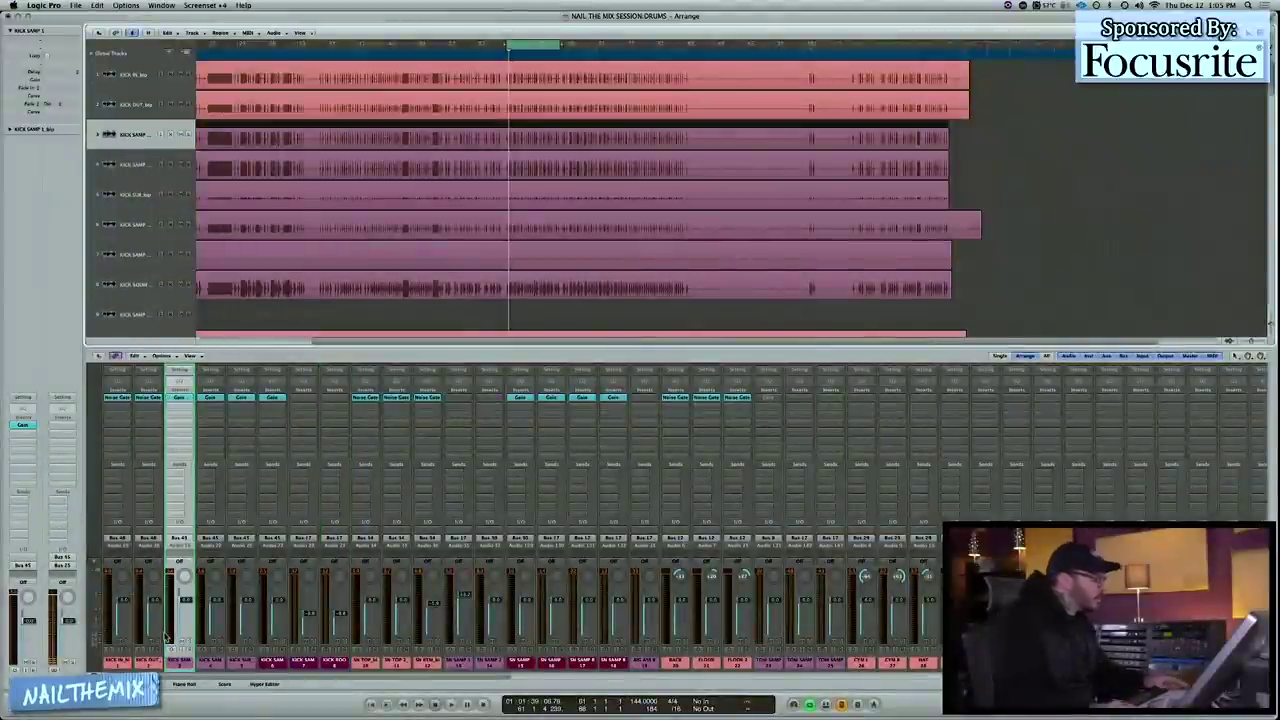
- Play the loop and lower the faders of the kick sample tracks 4 and 6
key("space")
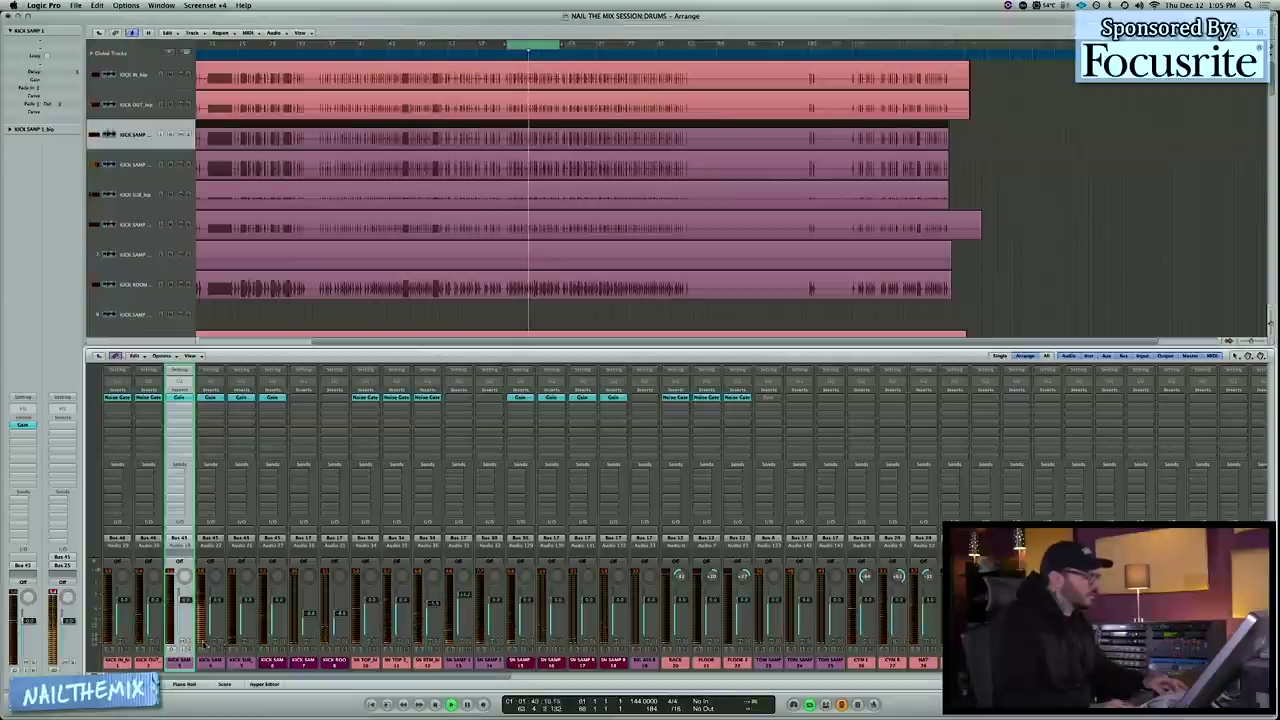
left_click(272, 662)
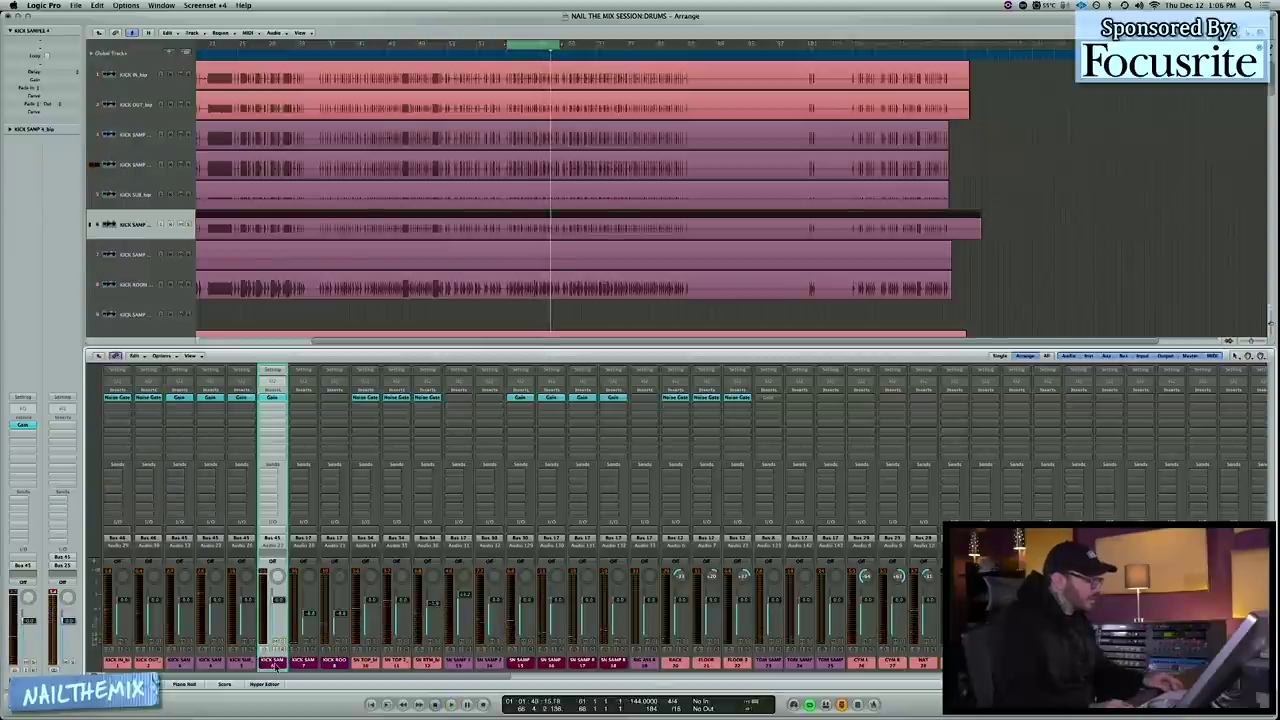
key("Left")
key("Right")
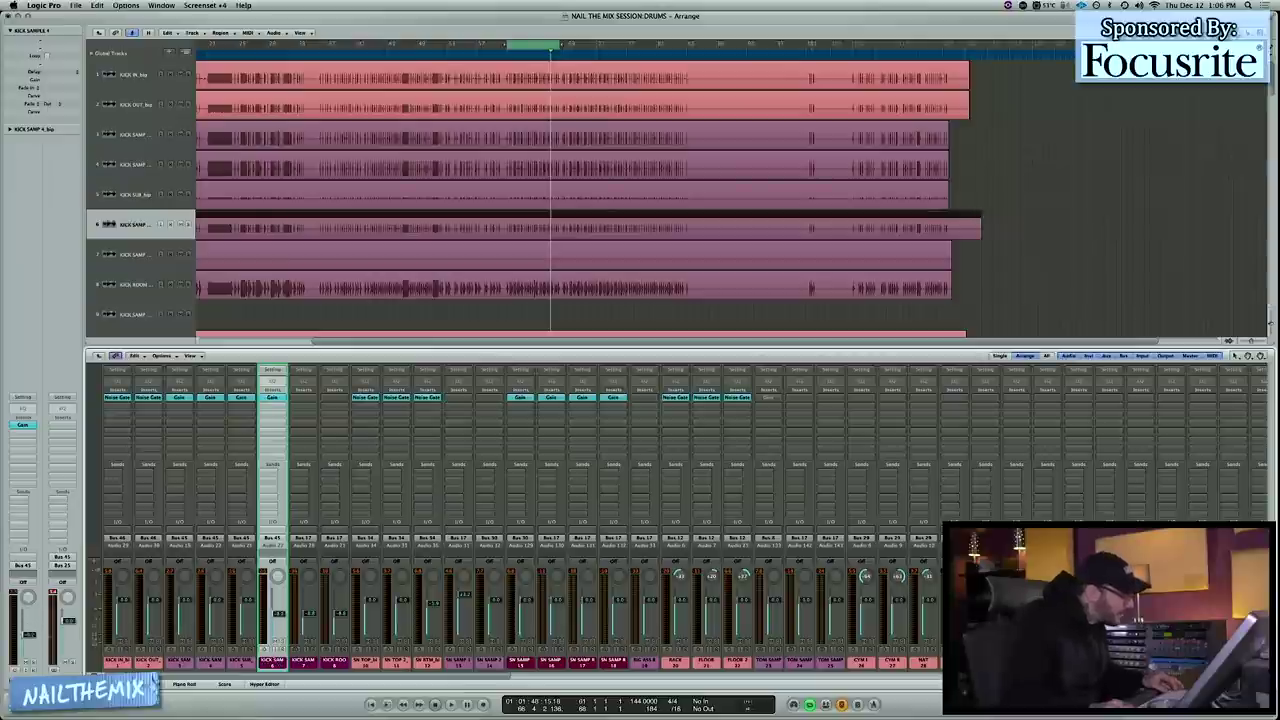
left_click(212, 664)
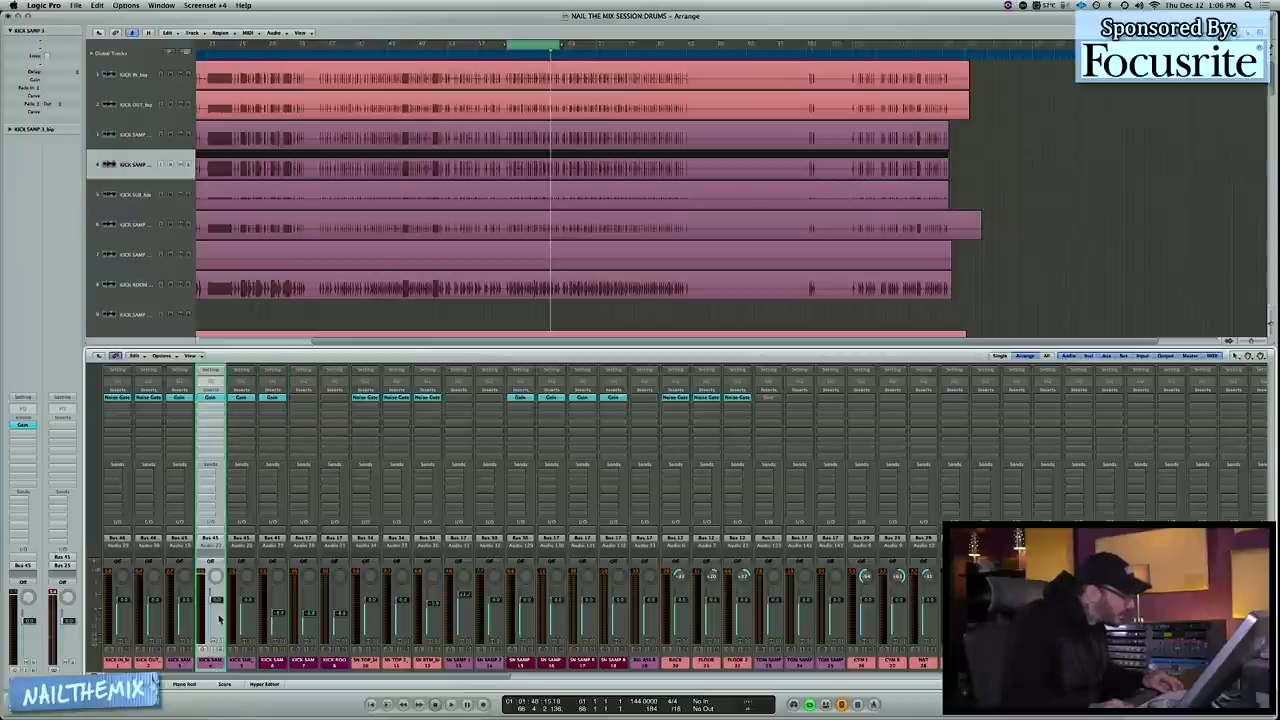
left_click(273, 662, "shift")
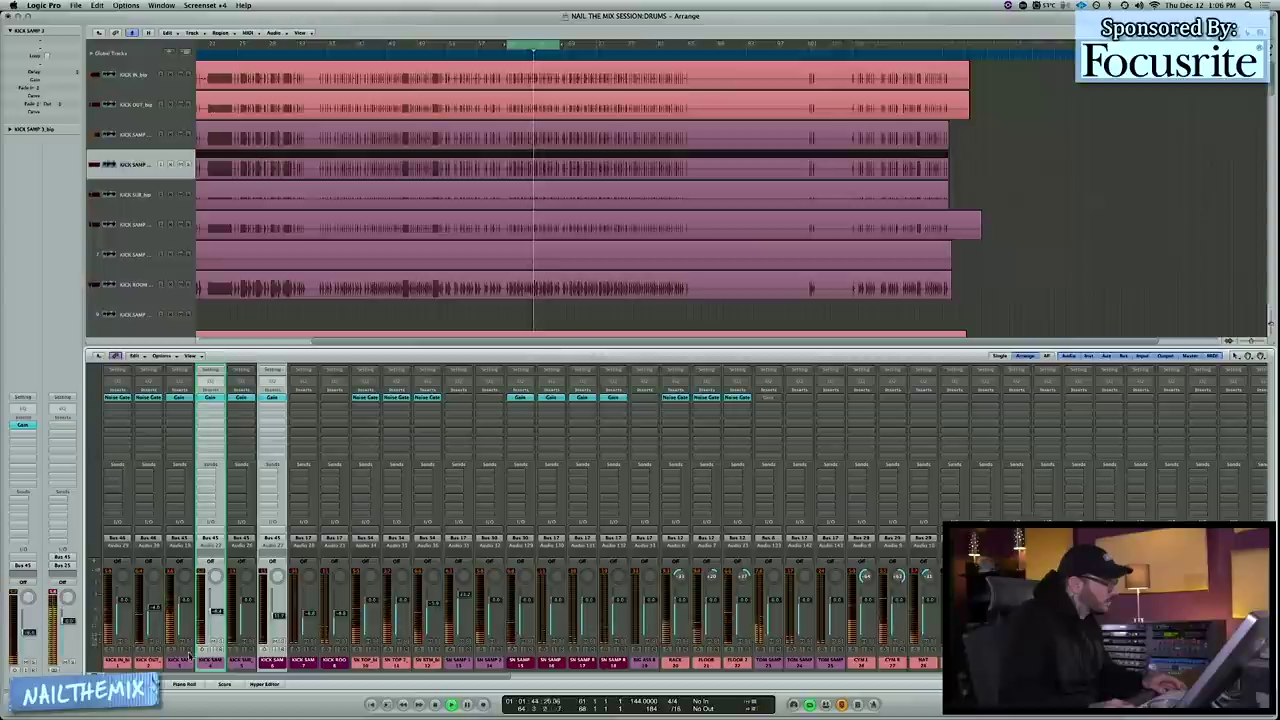
- Compare the kick and snare sample tracks with the drum bus levels in the mixer and stop playback
left_click_drag(236, 677, 783, 694)
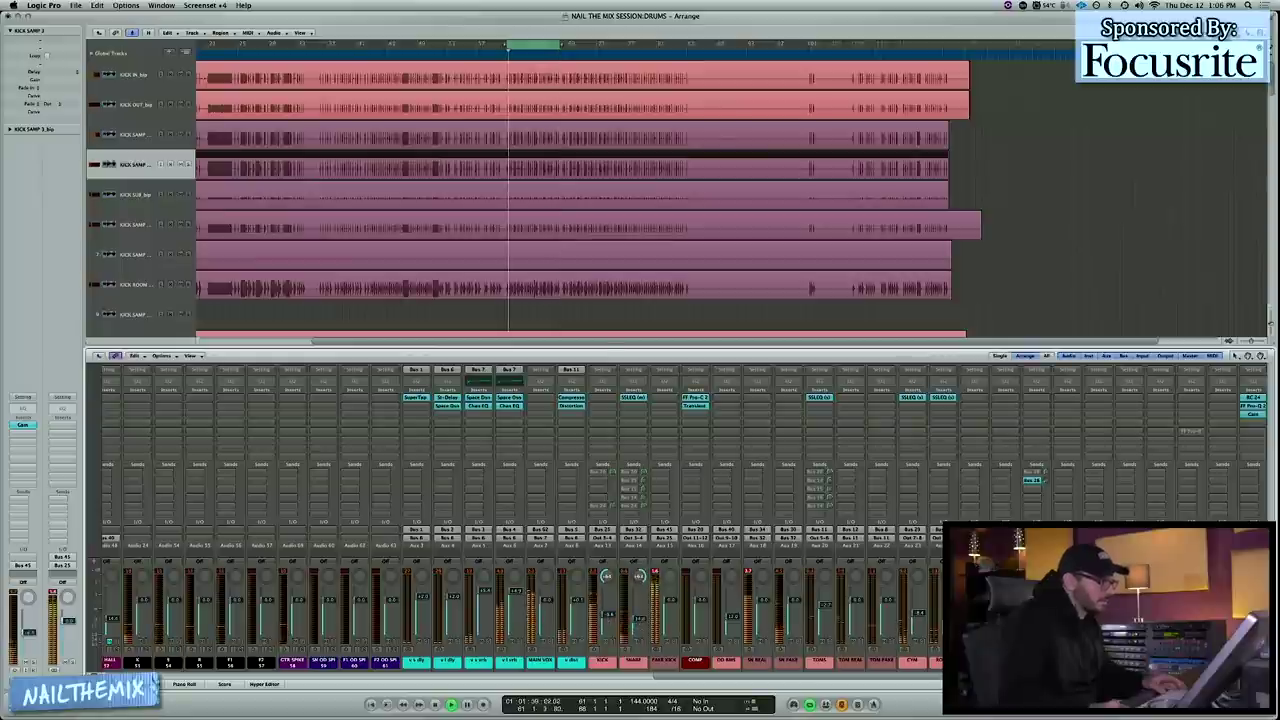
left_click(573, 671)
left_click(574, 676)
left_click_drag(574, 676, 345, 672)
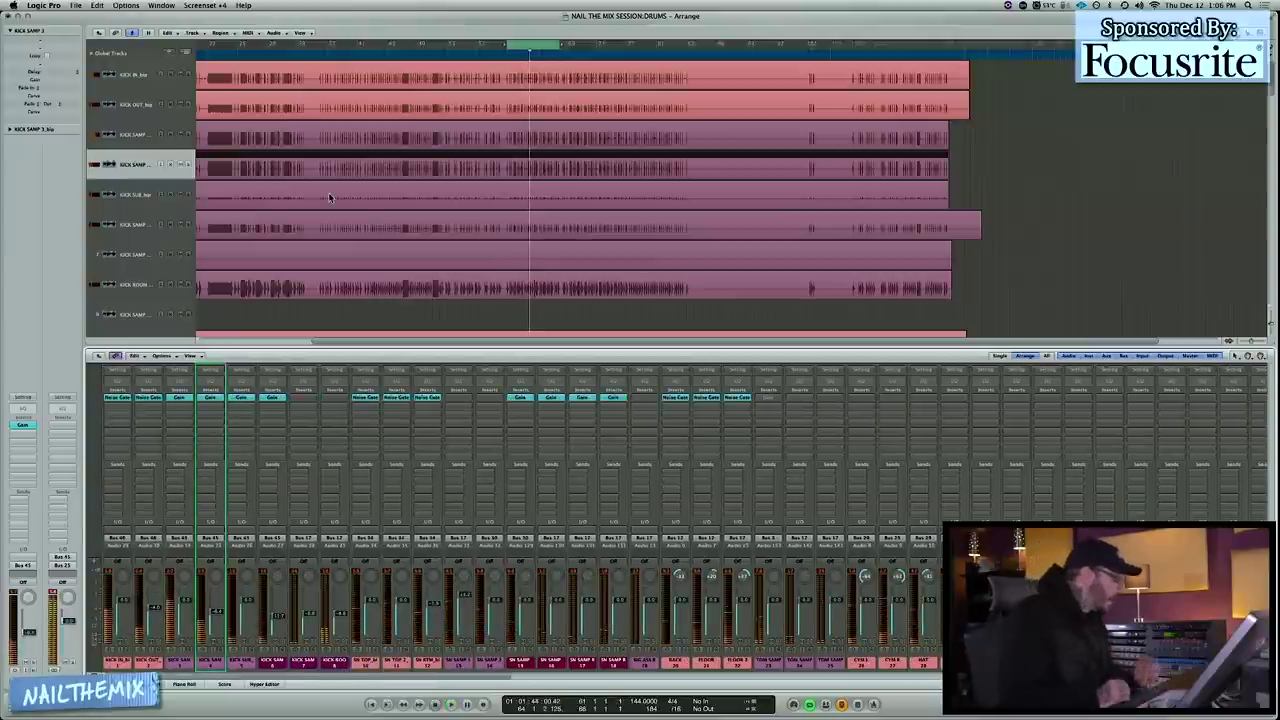
key("space")
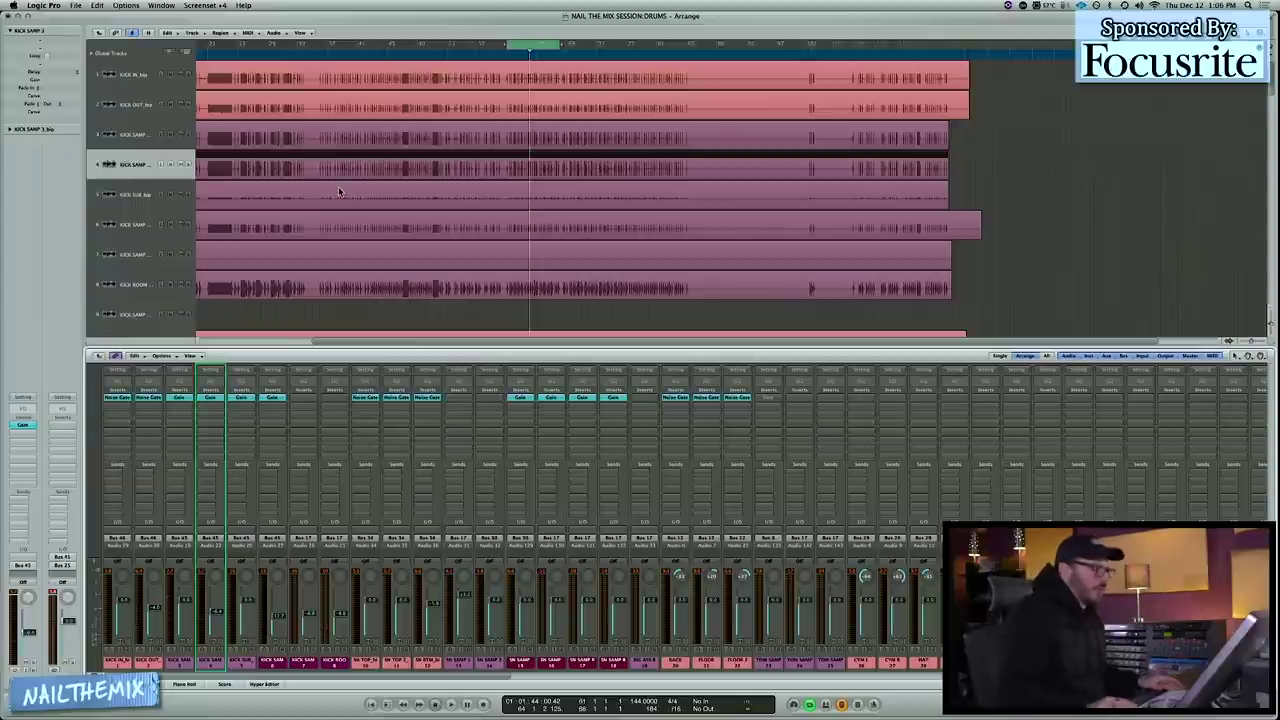
left_click(448, 669)
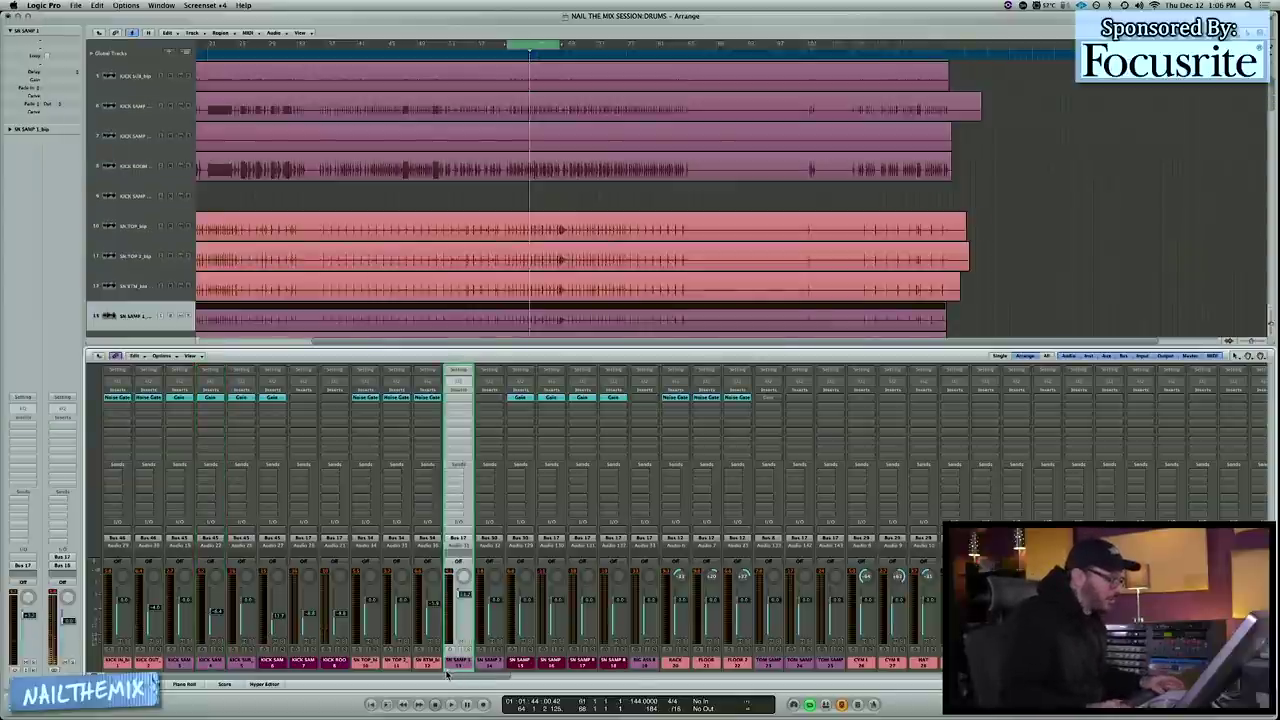
left_click_drag(447, 677, 998, 717)
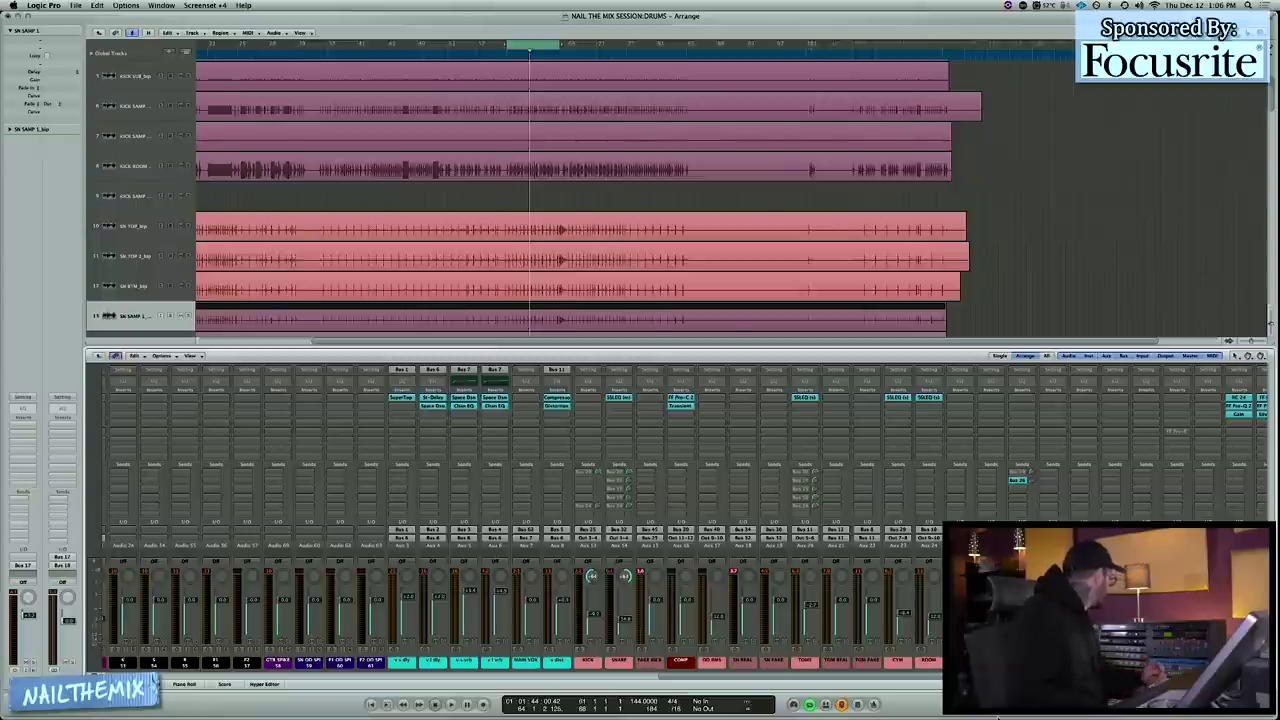
- Enlarge the kick regions around the cycle range and select the KICK IN track for inspection
left_click(131, 146)
key("ctrl+Right")
key("ctrl+Right")
key("ctrl+Right")
key("ctrl+Right")
key("ctrl+Right")
key("ctrl+Right")
key("ctrl+Down")
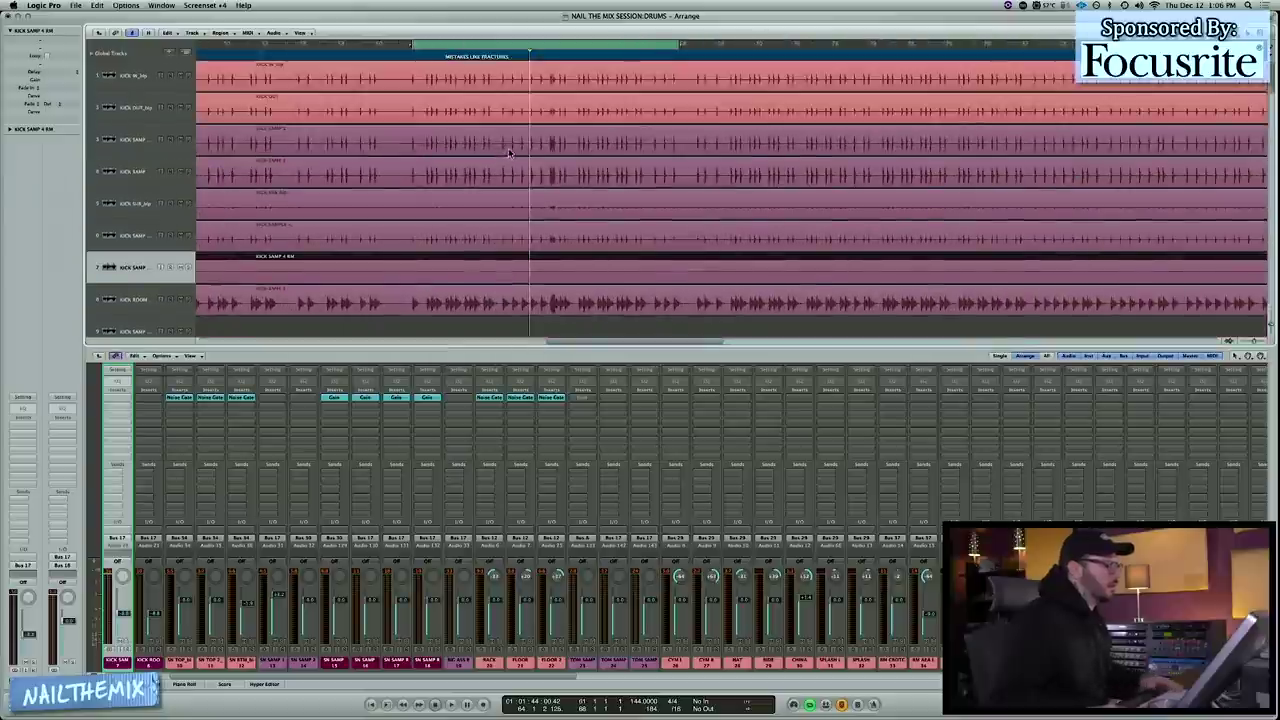
key("Up")
key("Up")
key("Up")
key("Up")
key("Up")
key("Up")
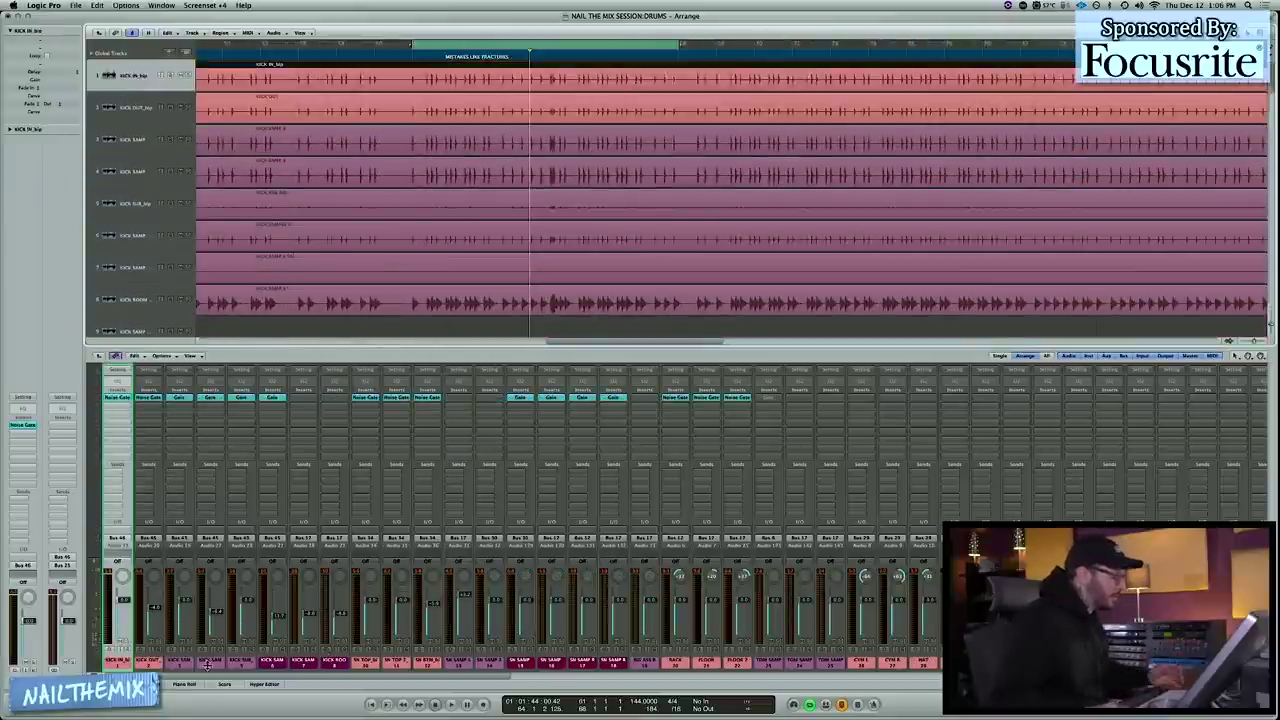
- Play the loop briefly, select the KICK bus and audition the mix while viewing the drum and effect buses
key("space")
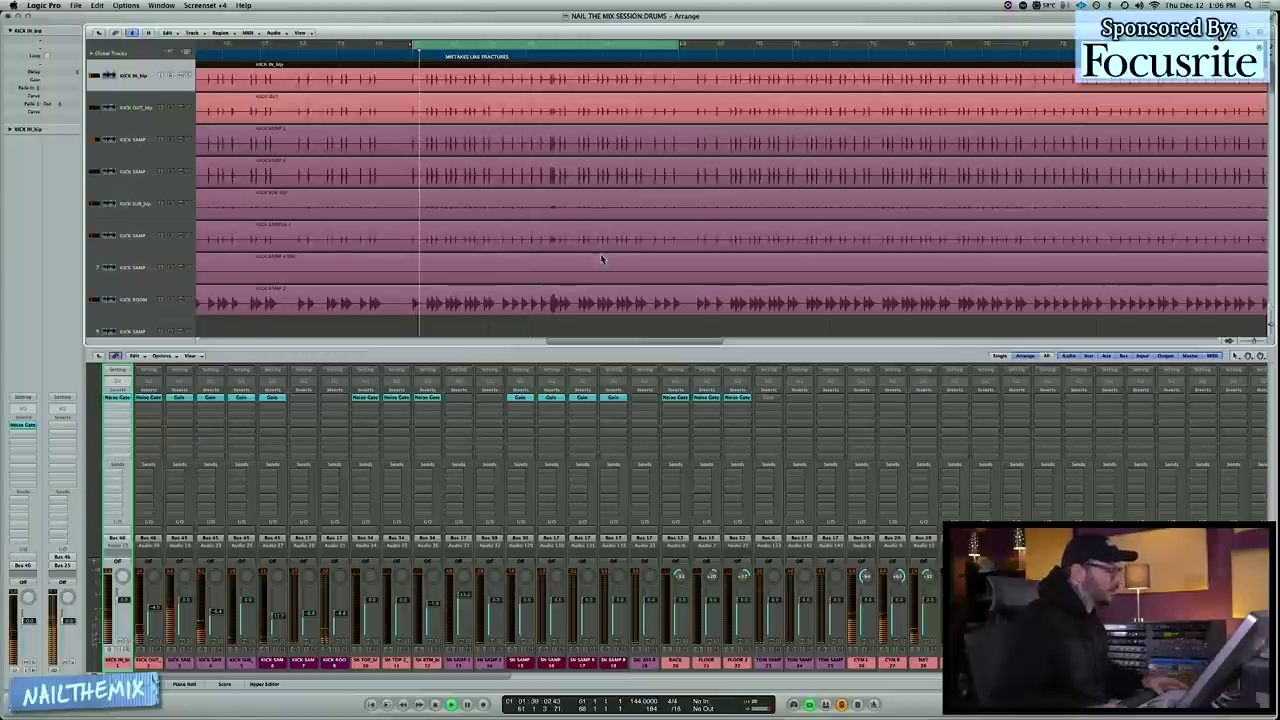
key("space")
left_click(843, 678)
left_click_drag(843, 678, 1012, 678)
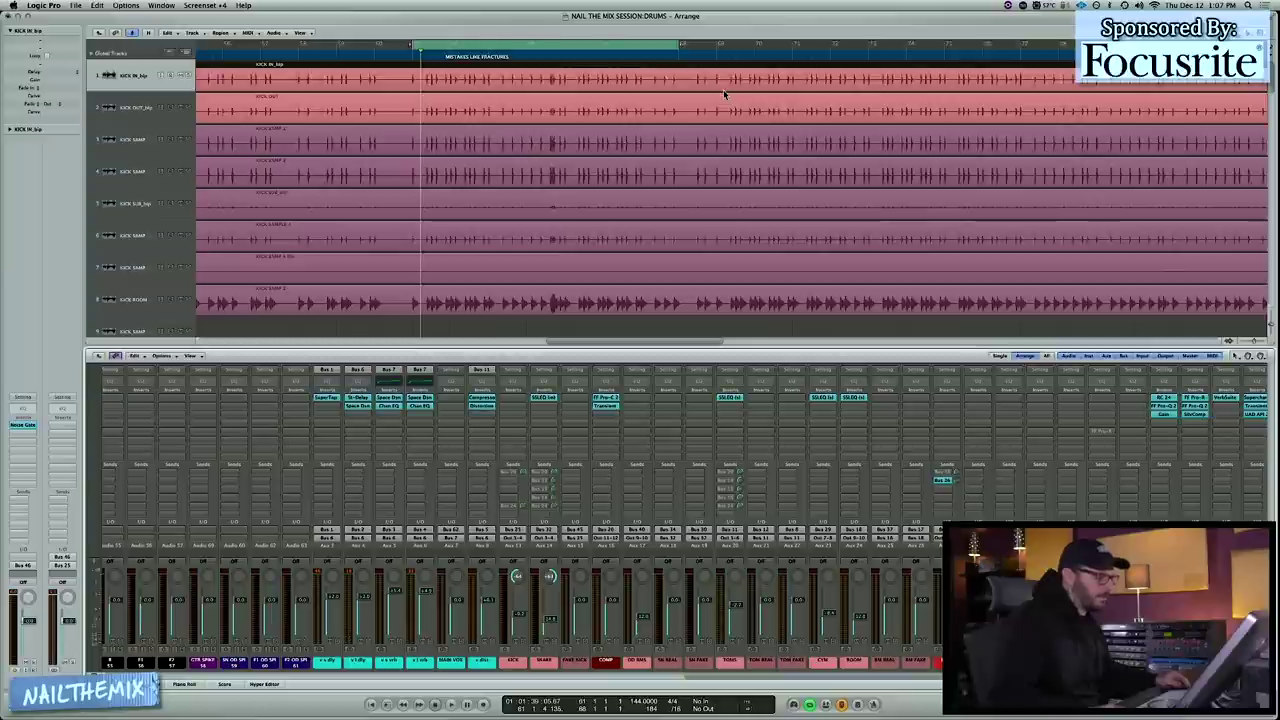
left_click(517, 672)
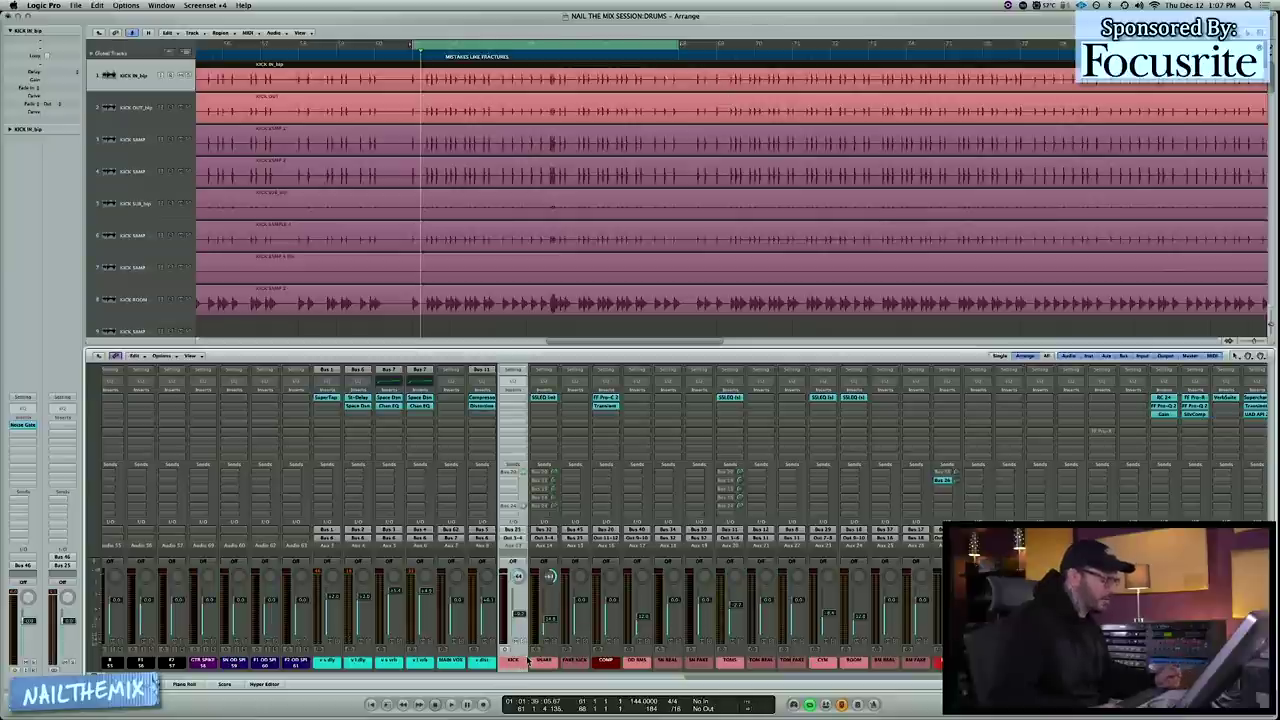
scroll(527, 660, "right", 8)
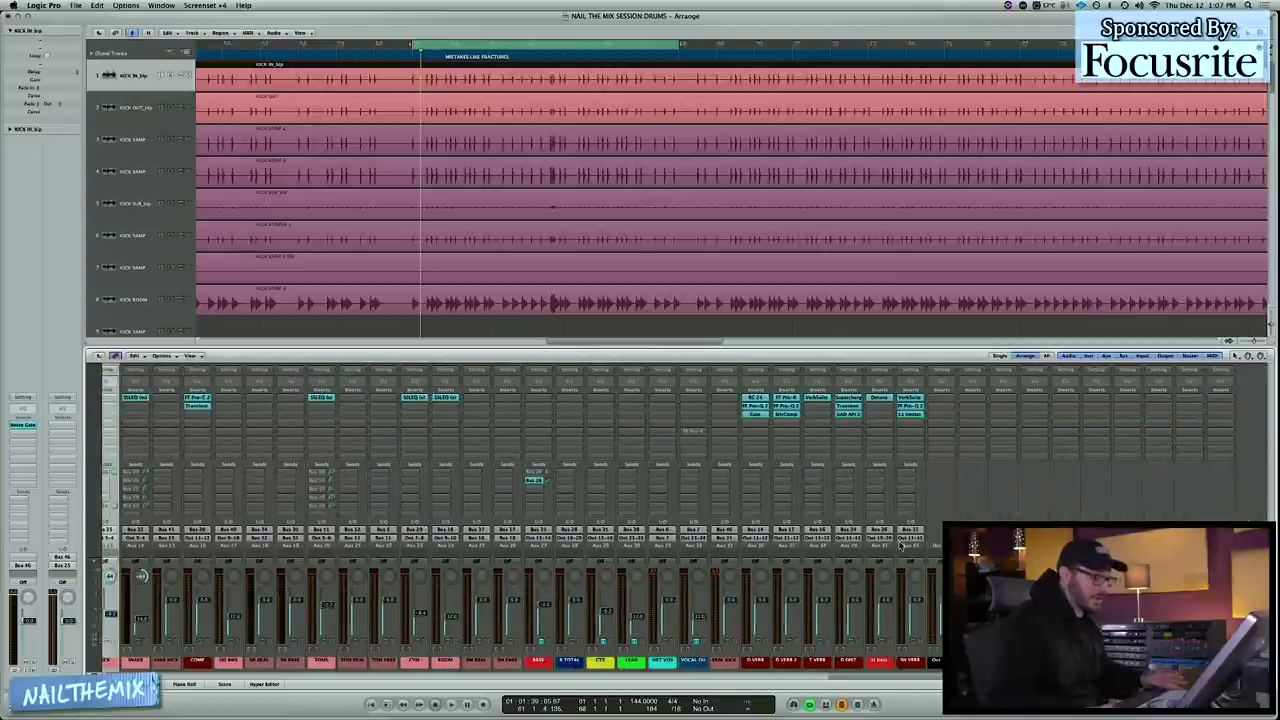
key("space")
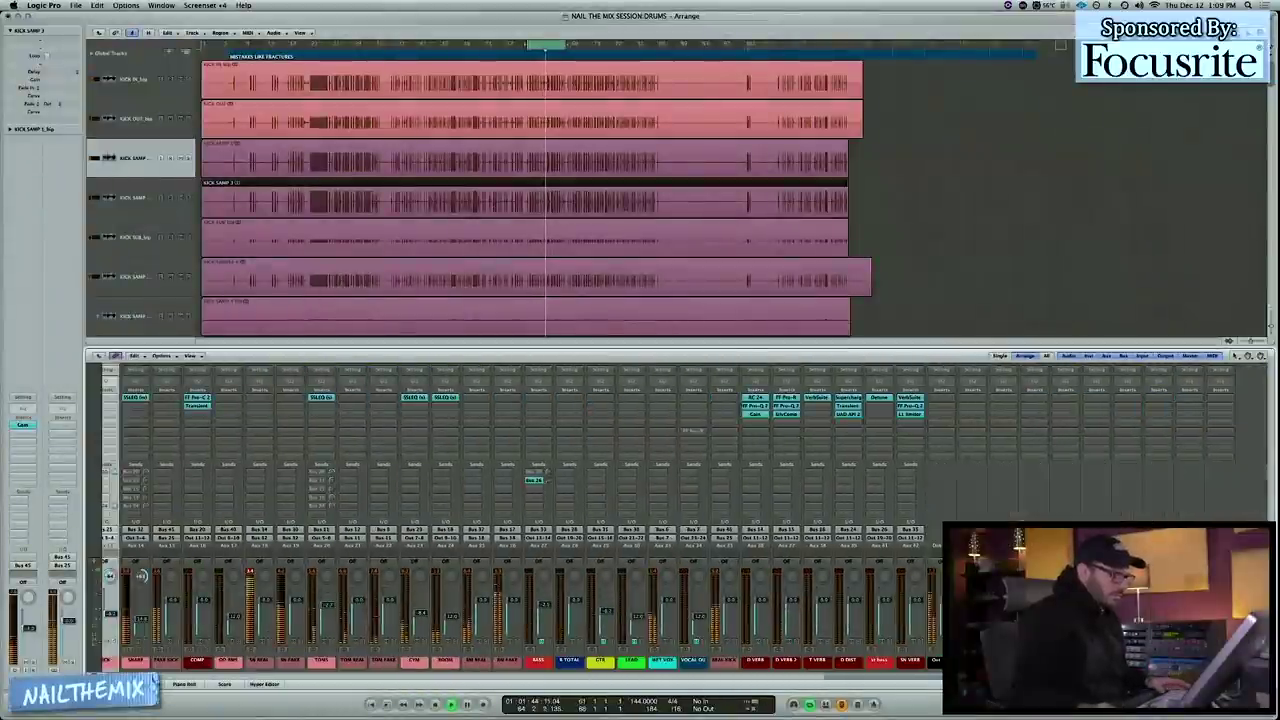
- Step through the kick mic and kick sample tracks one by one and return to KICK IN
left_click(111, 88)
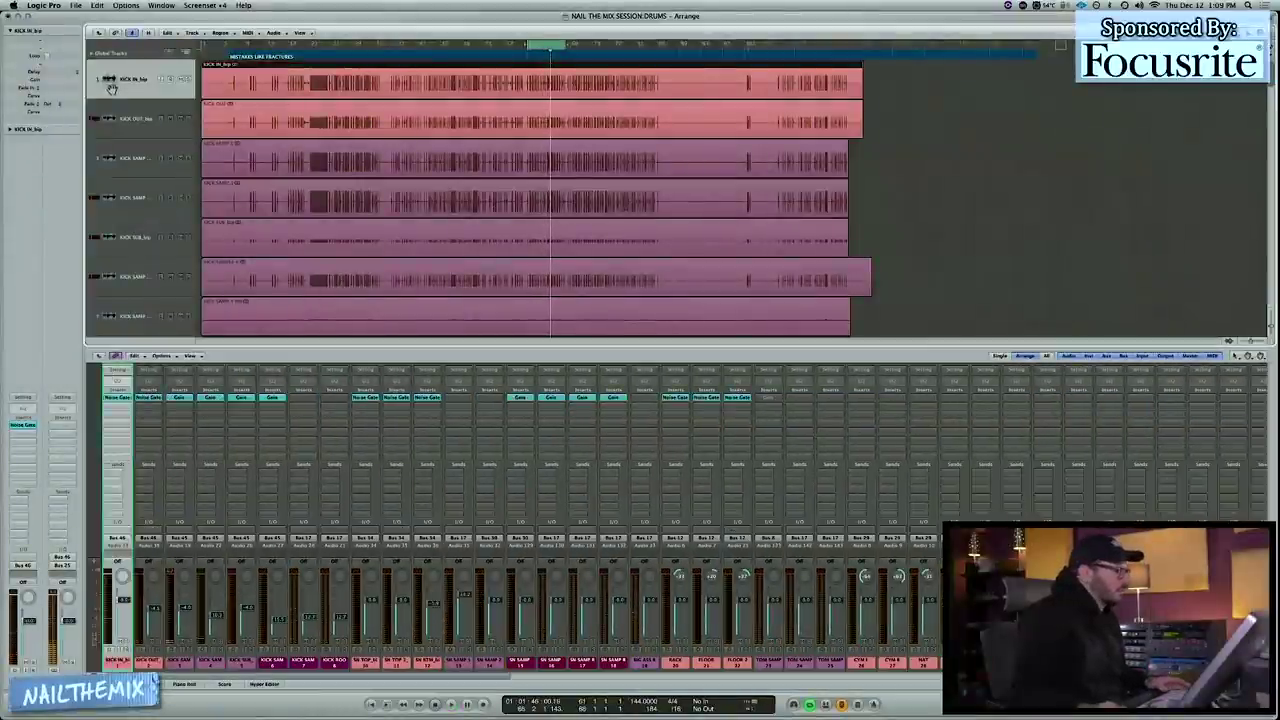
left_click(134, 118)
left_click(143, 155)
left_click(137, 210)
left_click(133, 158)
left_click(131, 97)
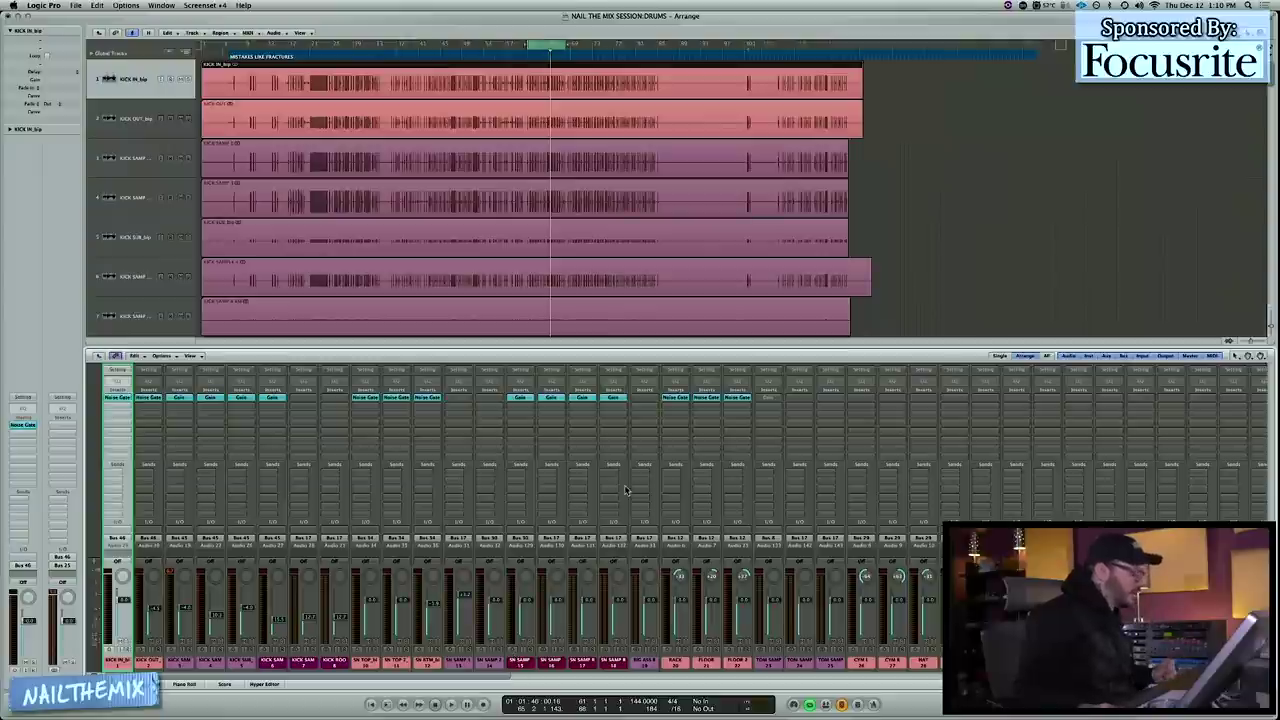
- Start playback and solo the SN TOP, SN TOP 2 and SN BTM tracks
scroll(582, 514, "right", 10)
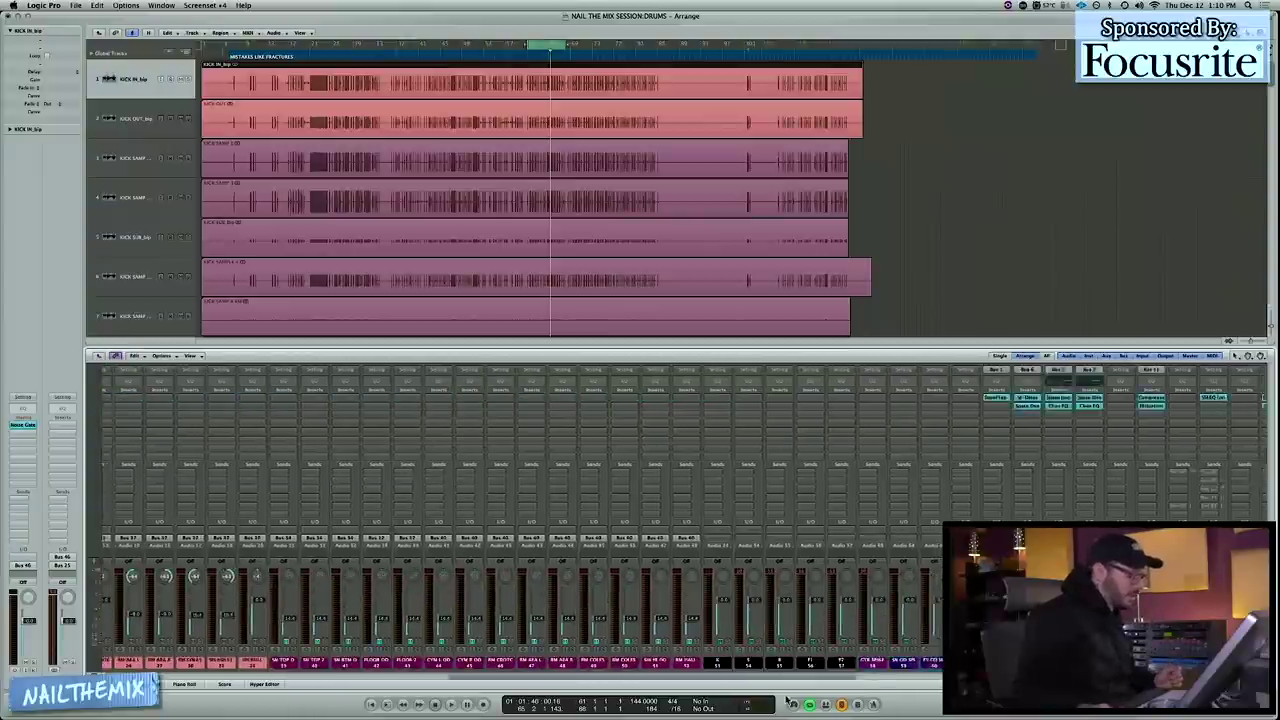
key("space")
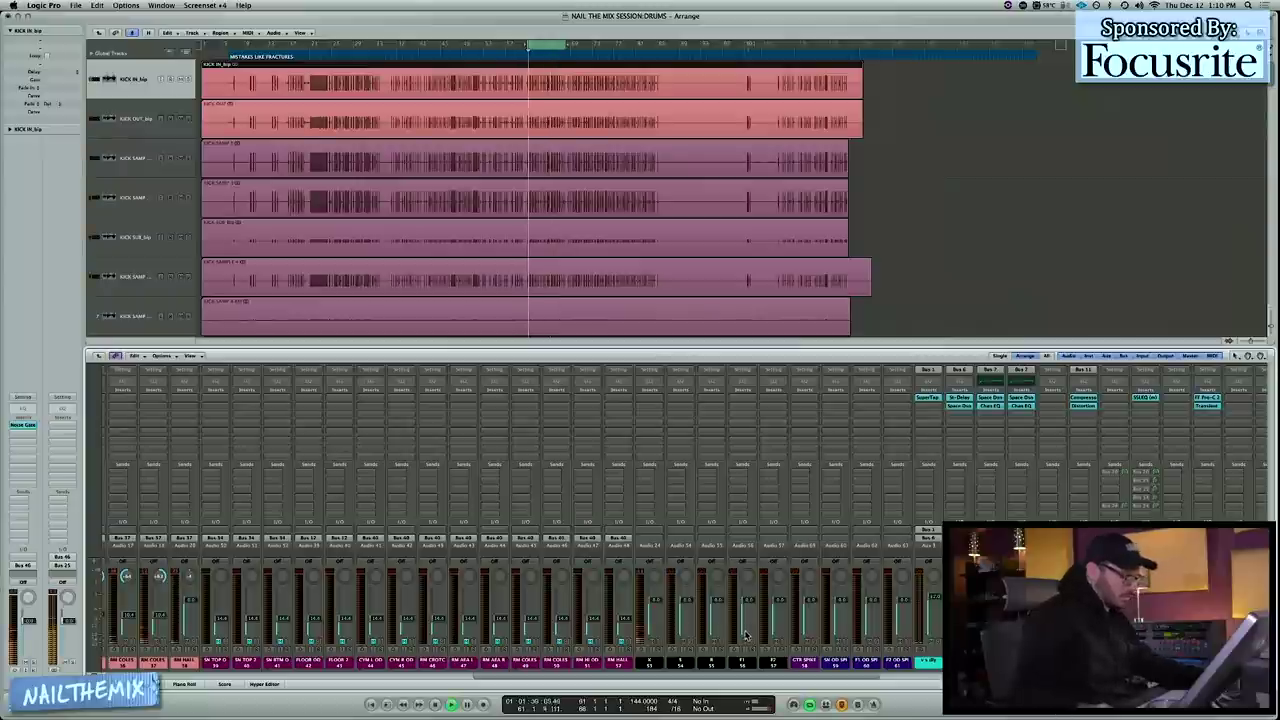
left_click_drag(691, 669, 405, 676)
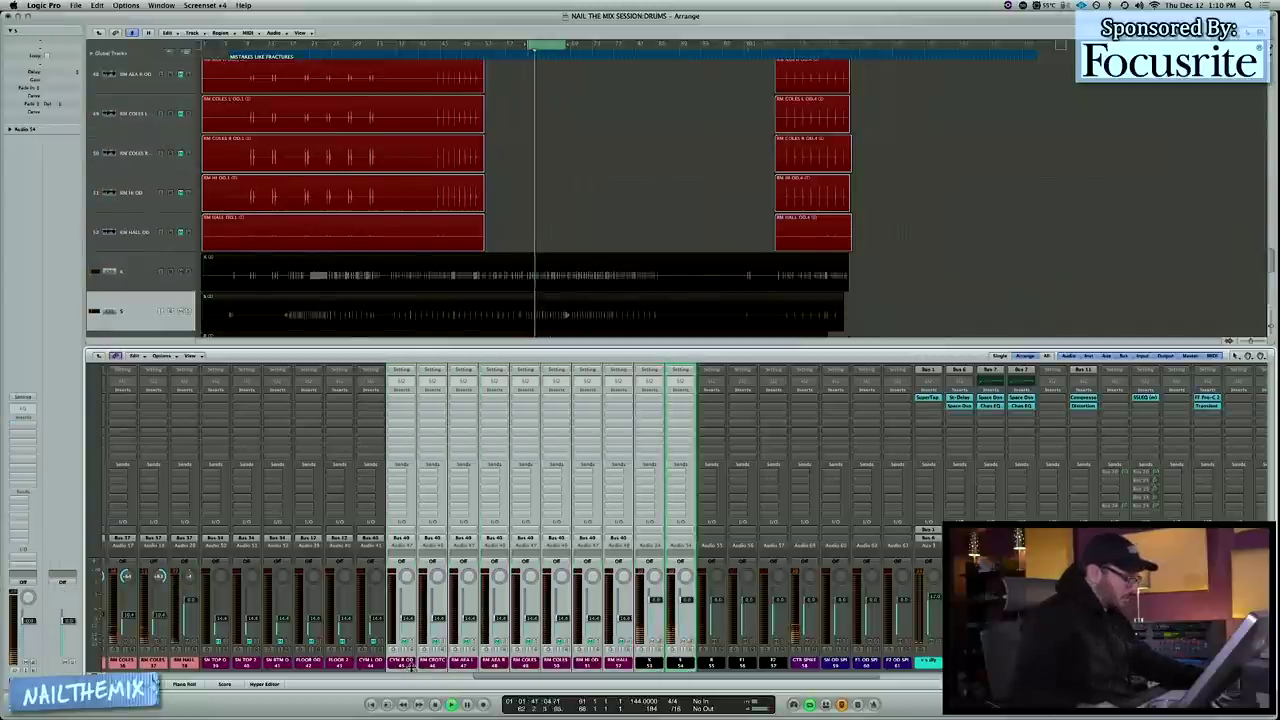
scroll(405, 676, "left", 10)
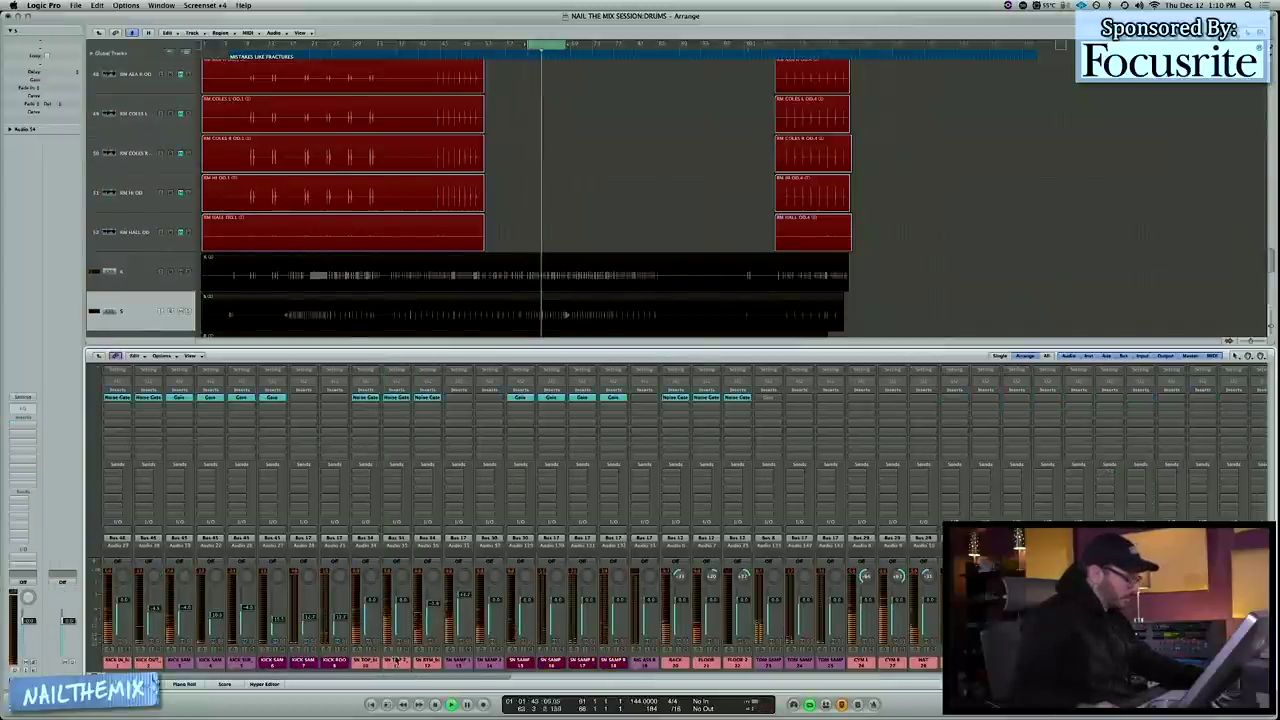
left_click_drag(378, 648, 436, 648)
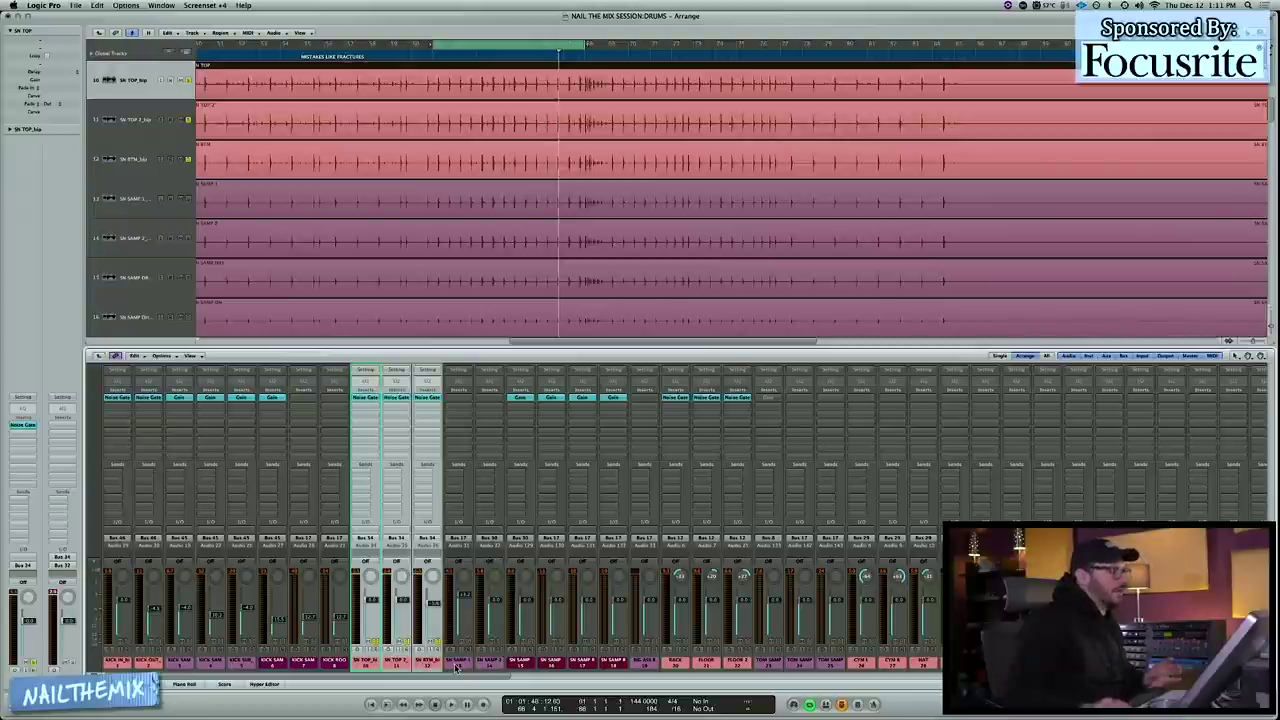
- Select the SN SAMP DRY track and compare its hits with the three snare mic tracks
scroll(490, 221, "down", 2)
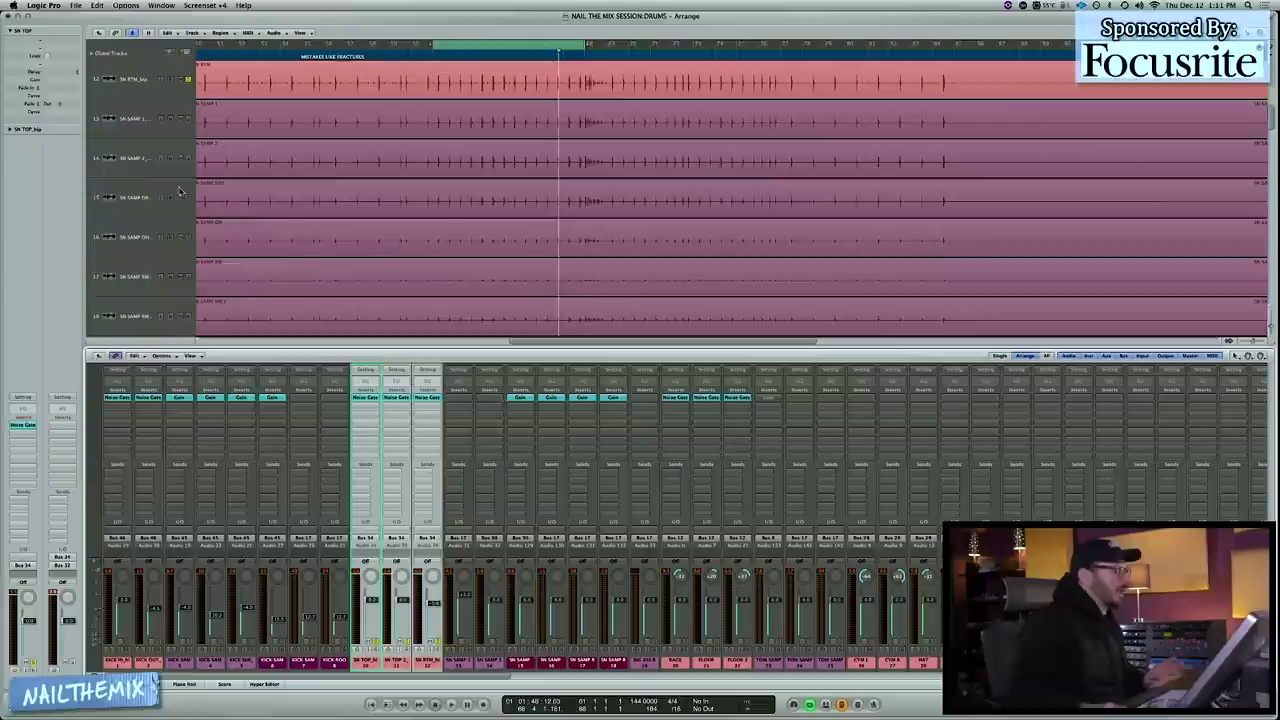
left_click(133, 199)
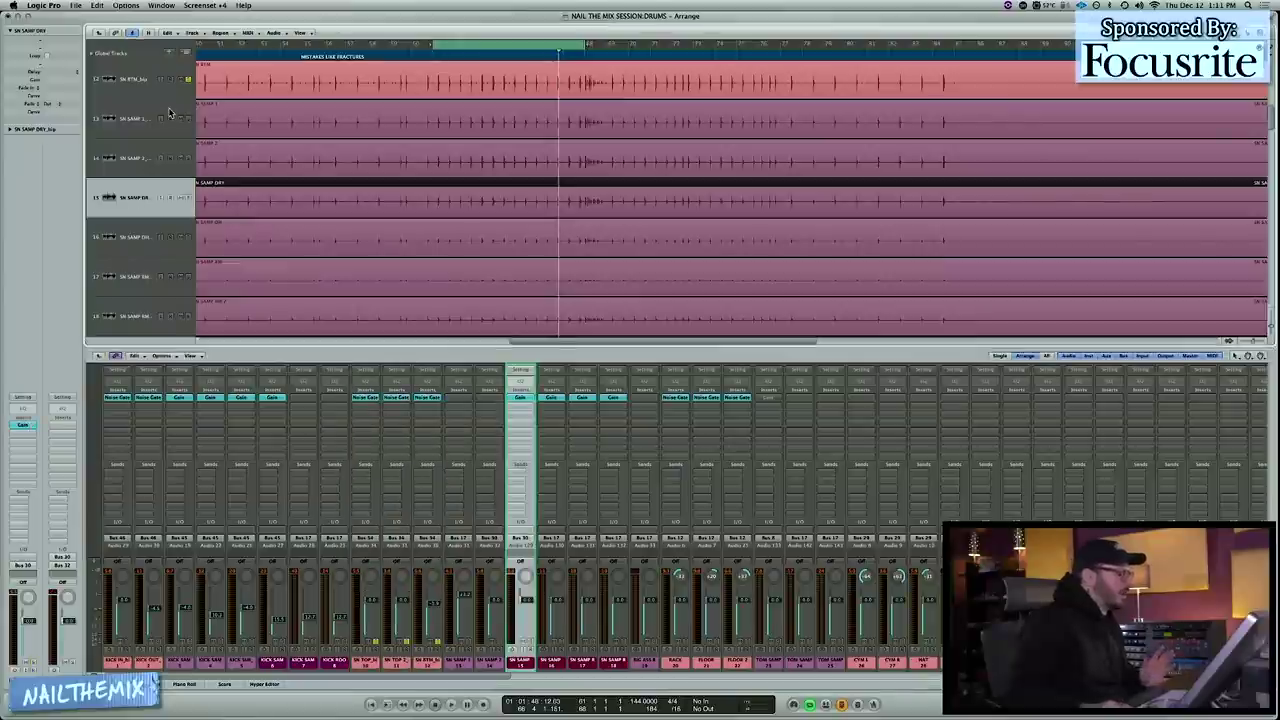
scroll(178, 116, "up", 2)
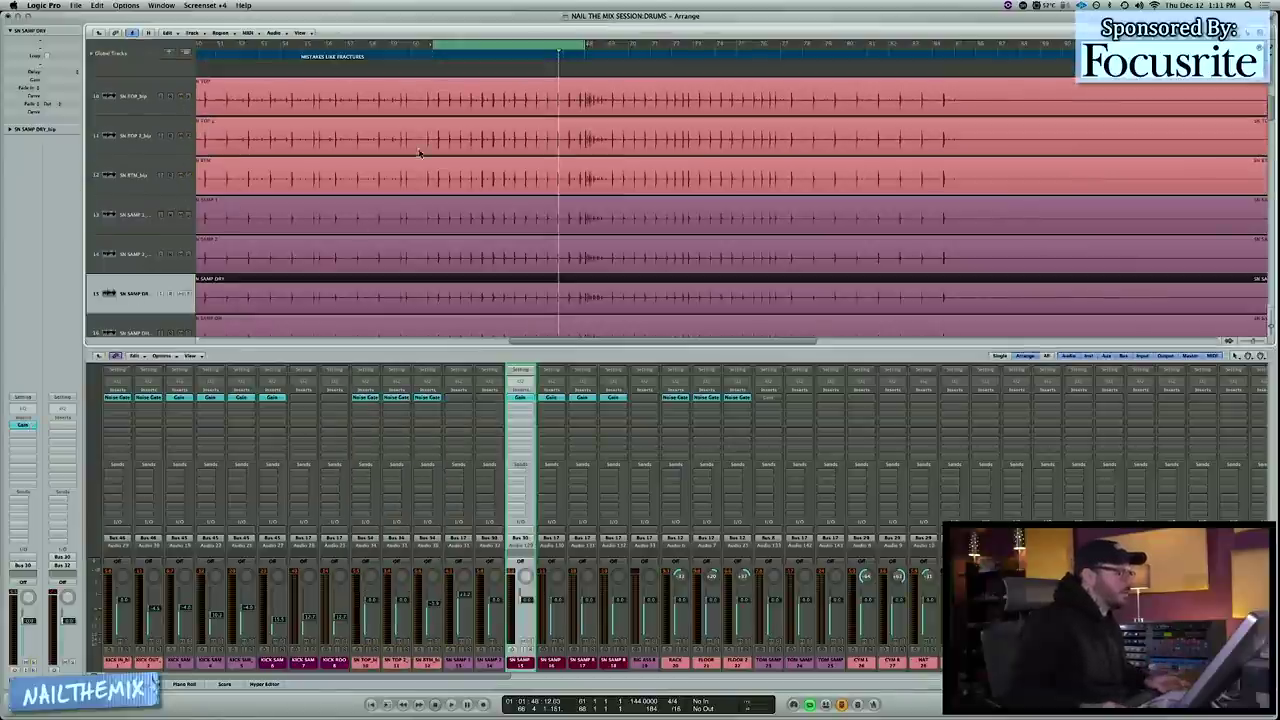
- Solo SN TOP, SN TOP 2 and SN BTM again, play the loop and select the SN SAMP 1 track
left_click_drag(368, 662, 439, 649)
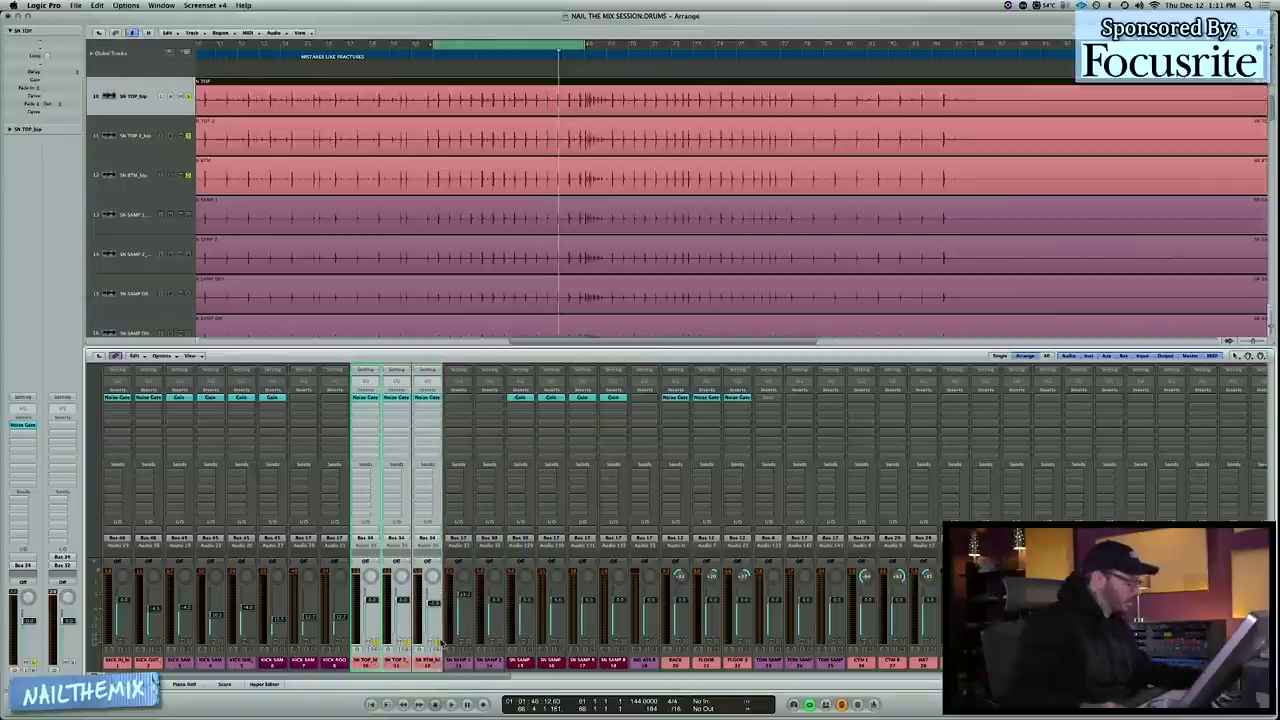
key("space")
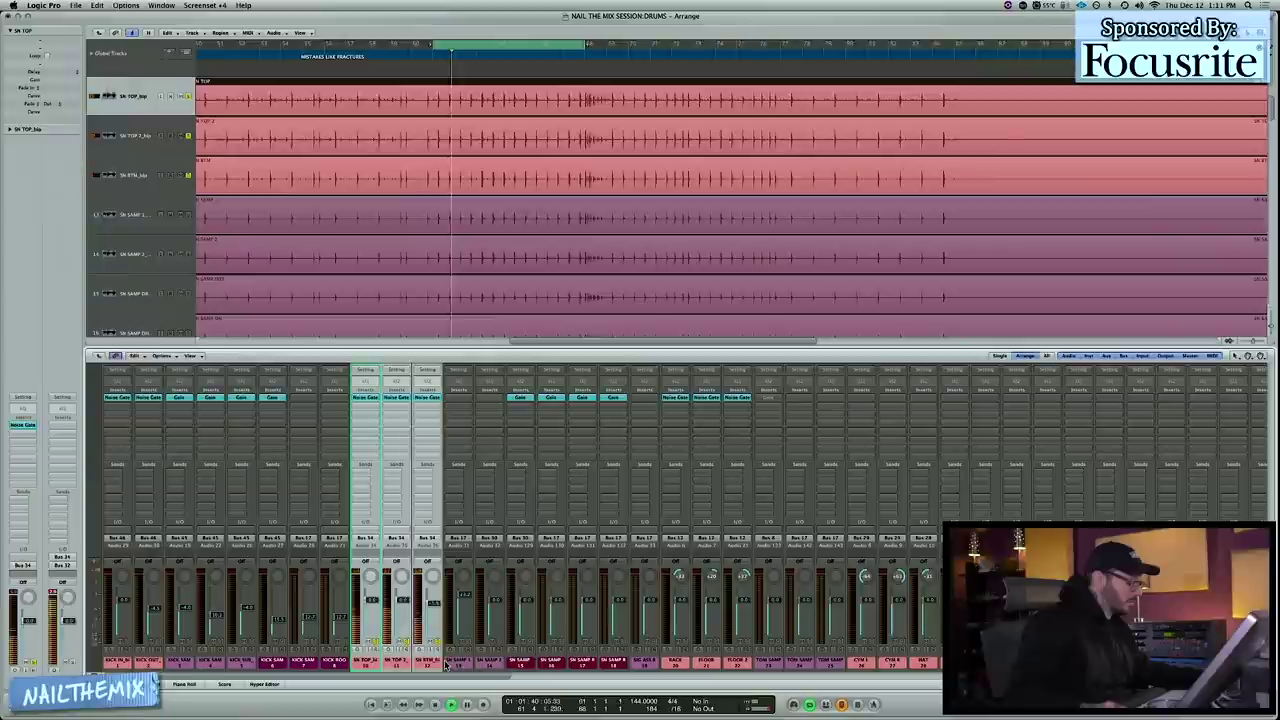
key("Down")
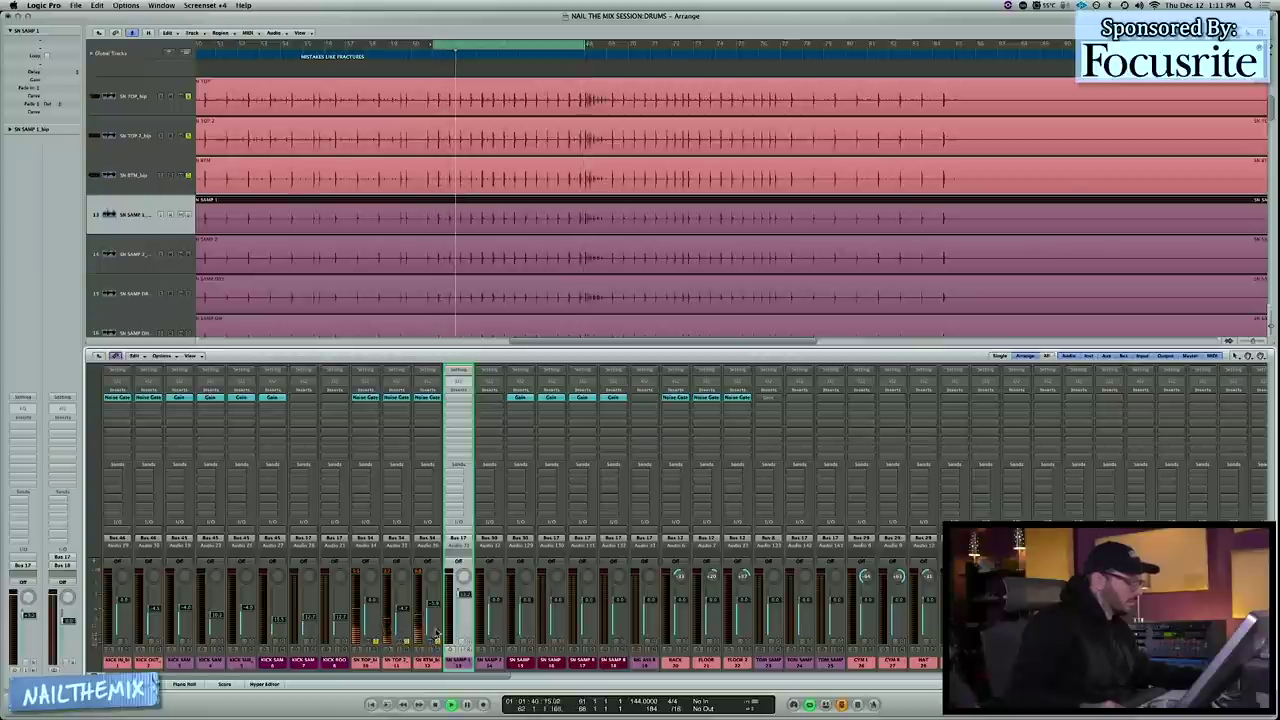
- Mute the SN TOP, SN TOP 2 and SN BTM mics and move the SN SAMP 2 track above SN SAMP 1
left_click(401, 665)
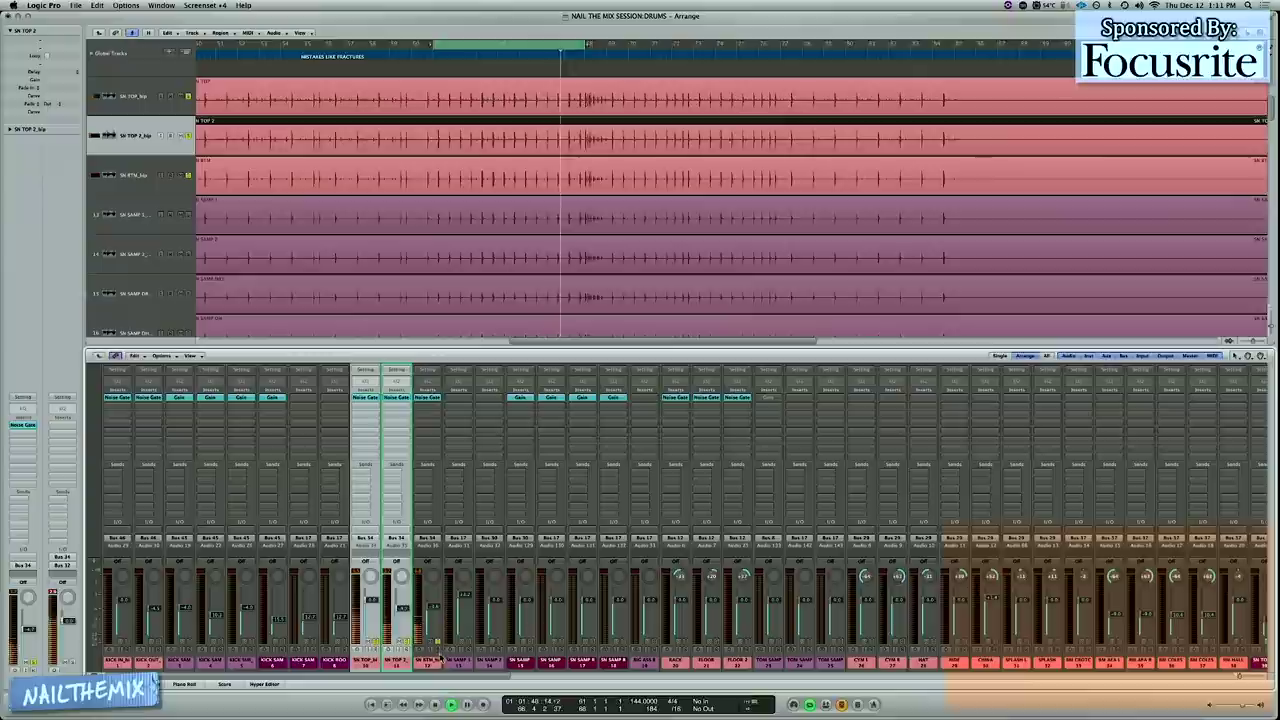
left_click_drag(432, 652, 370, 650)
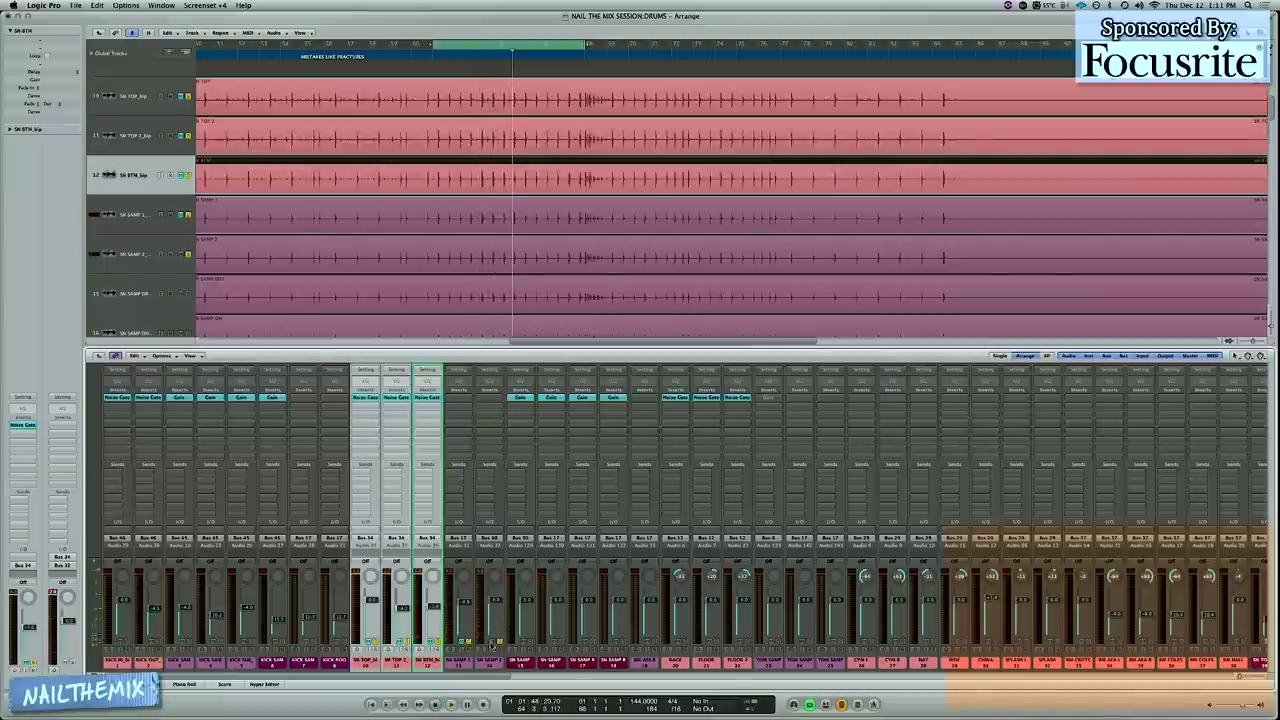
left_click(132, 253)
left_click_drag(132, 253, 182, 174)
left_click(150, 213)
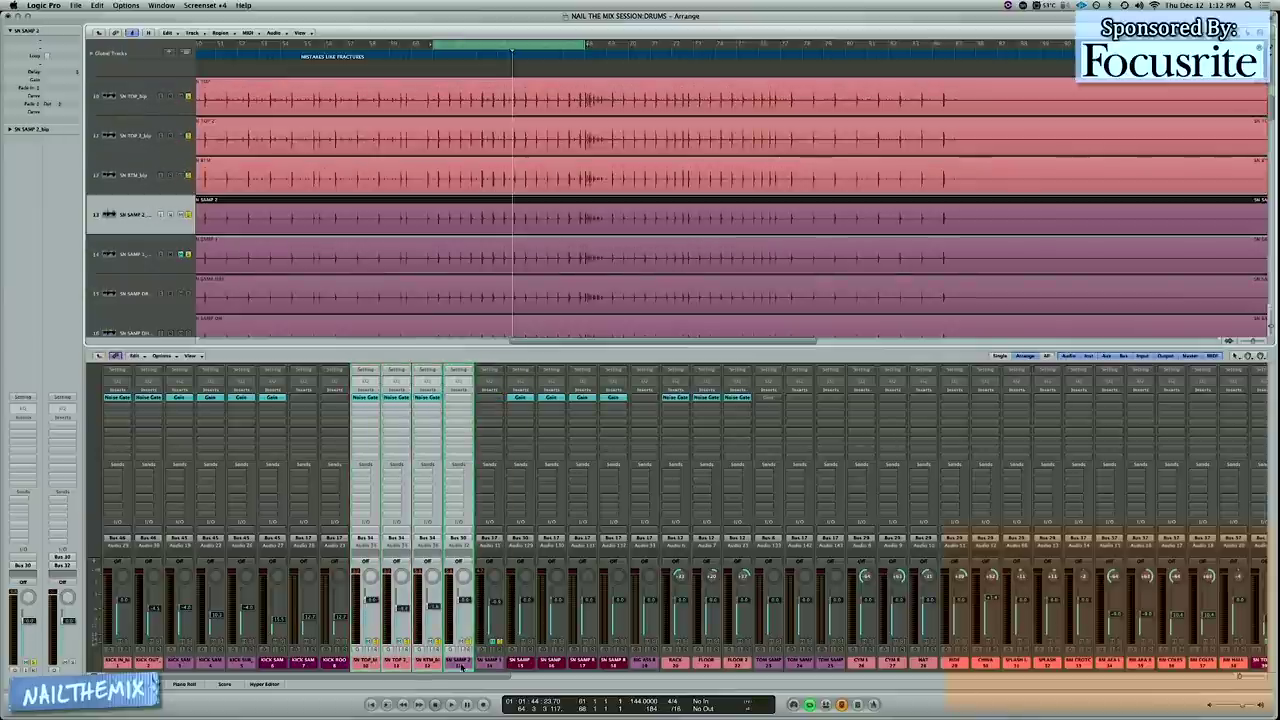
- Play the loop, lower the SN SAMP 2 level against the snare mics and unmute SN SAMP 1
left_click(508, 666)
left_click(489, 600)
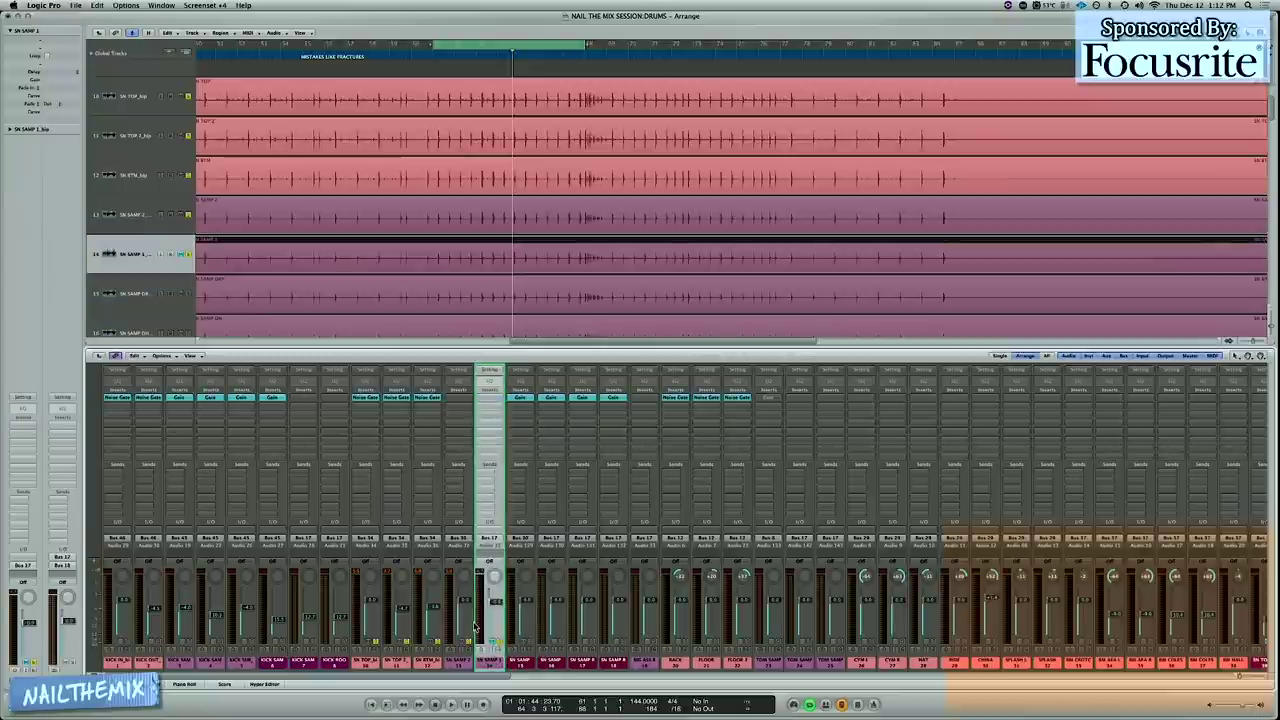
key("space")
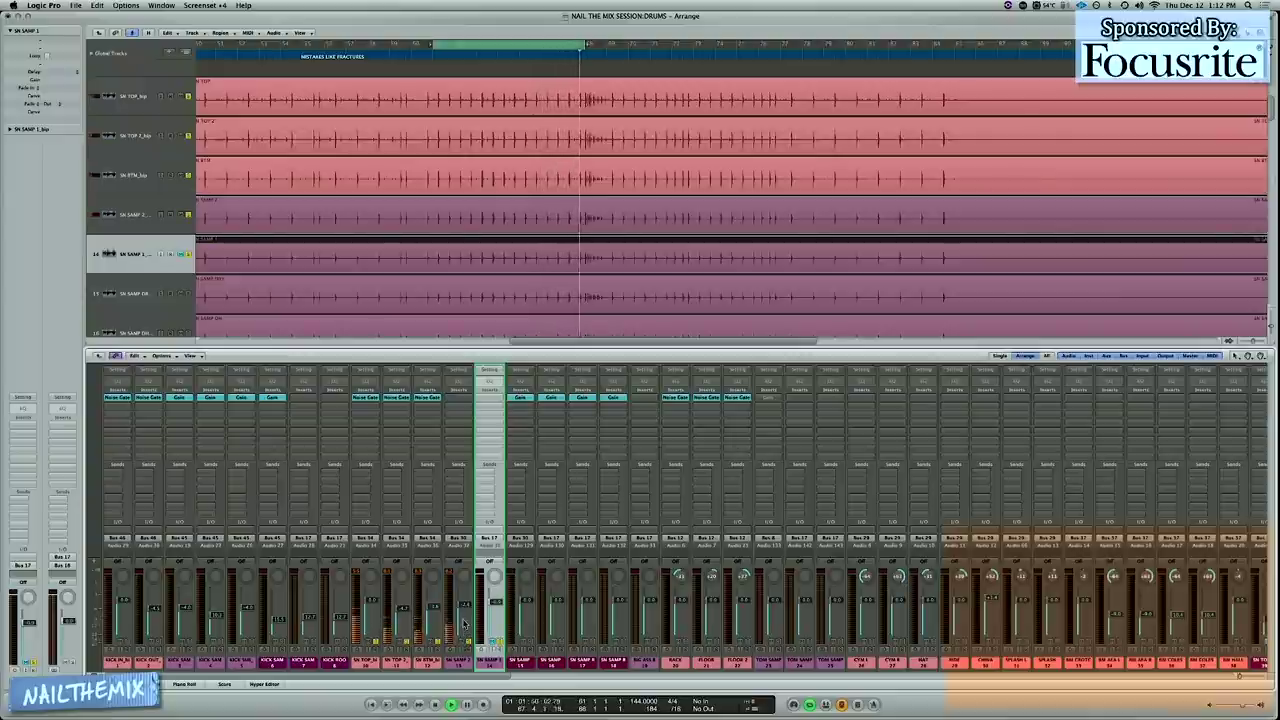
left_click(466, 656)
left_click(497, 651)
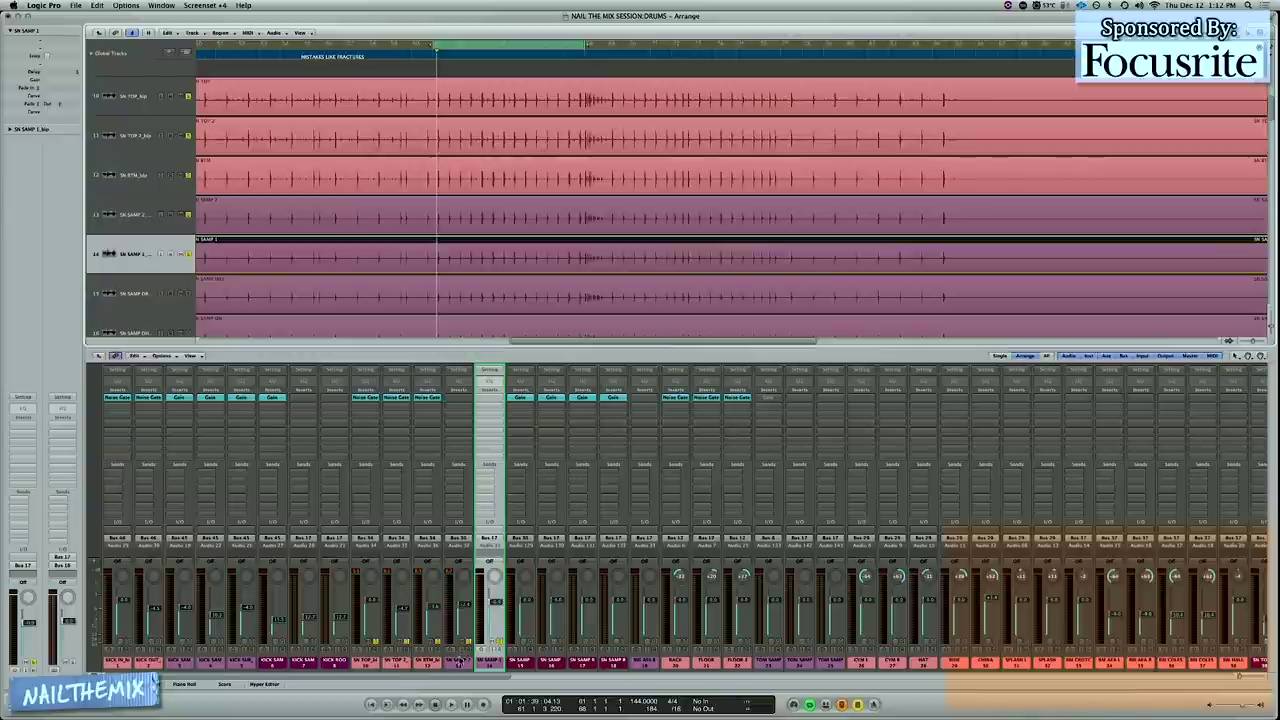
- Replay the loop with the snare mics and samples soloed and set the SN SAMP 1 level to 0.0 dB
left_click_drag(460, 662, 402, 662)
key("space")
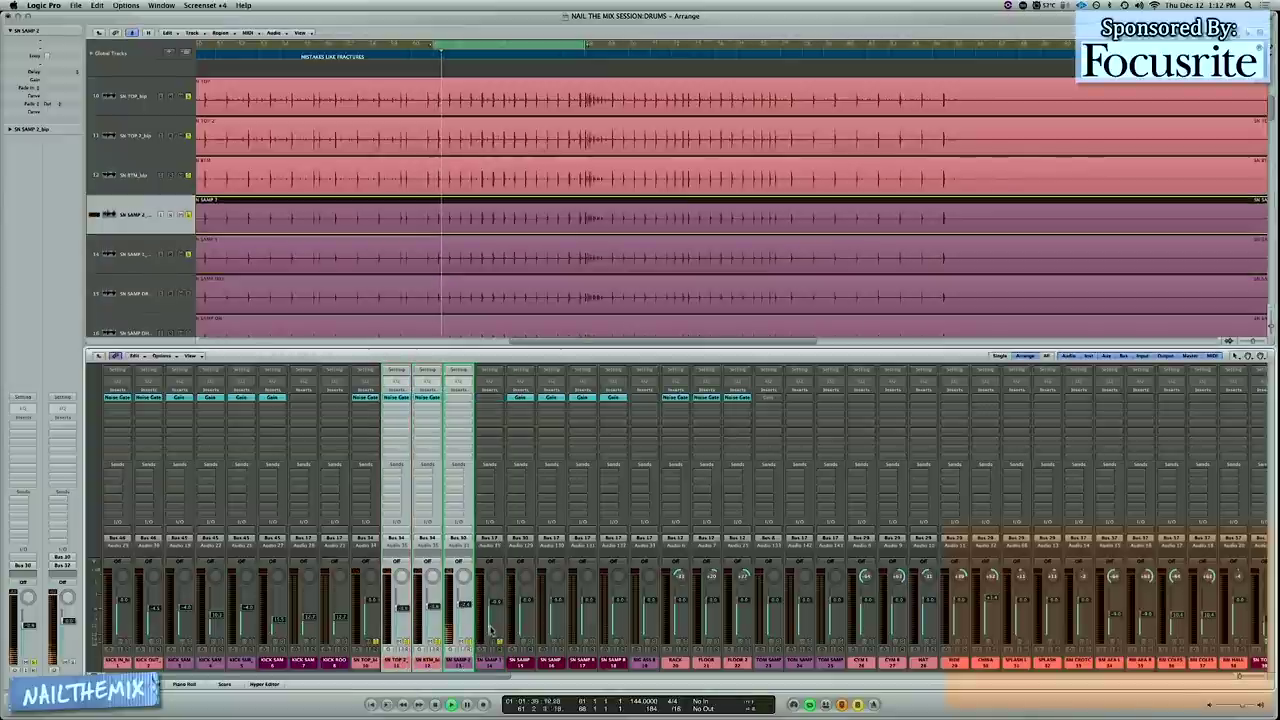
left_click(408, 256)
key("space")
key("space")
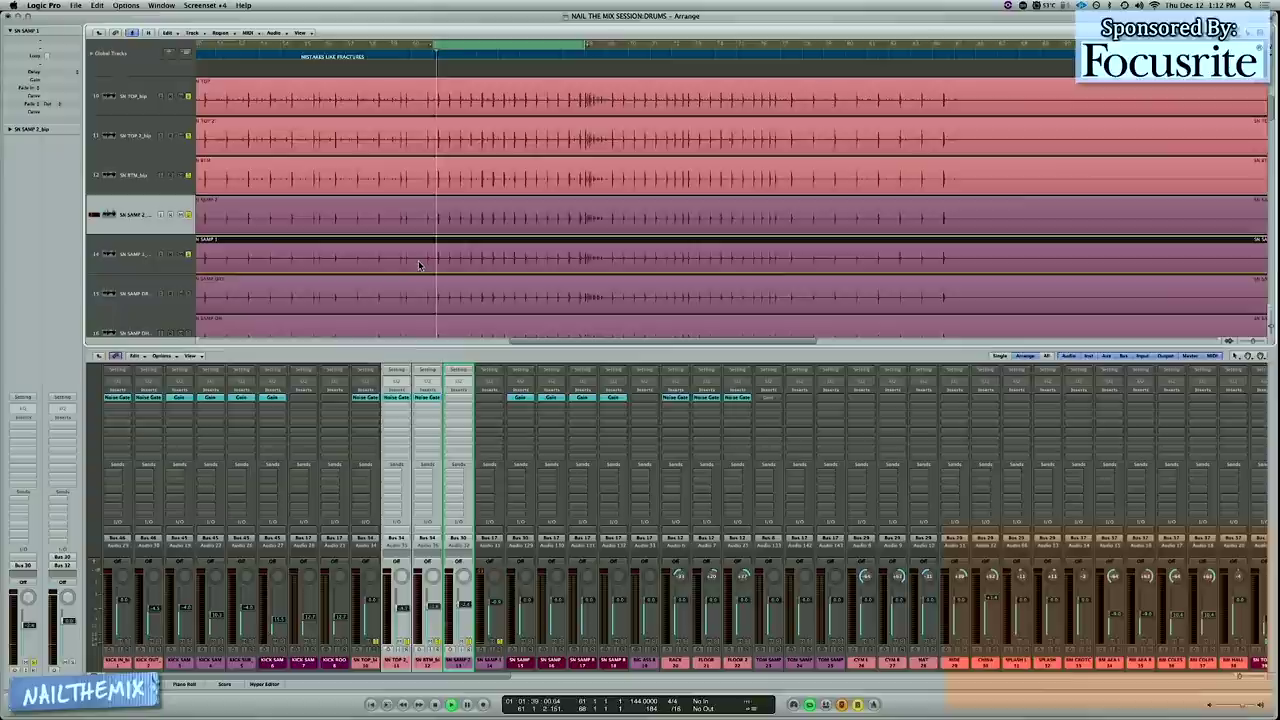
key("space")
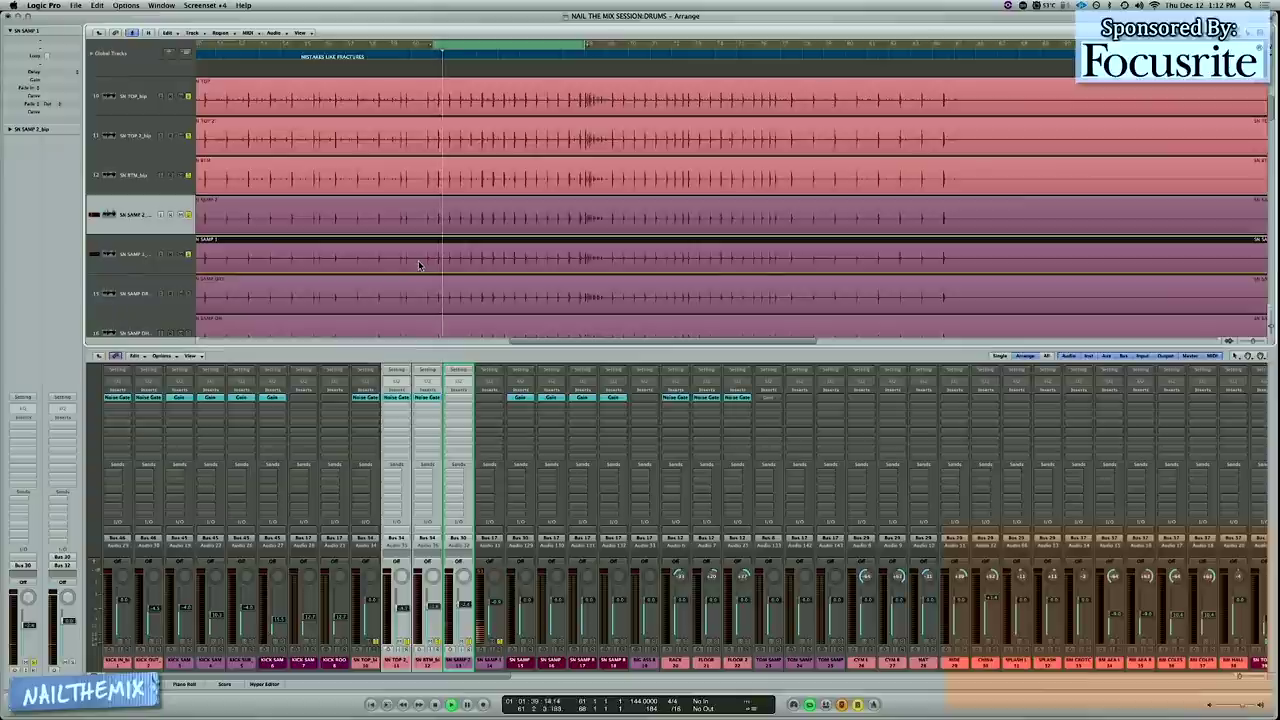
left_click(495, 663)
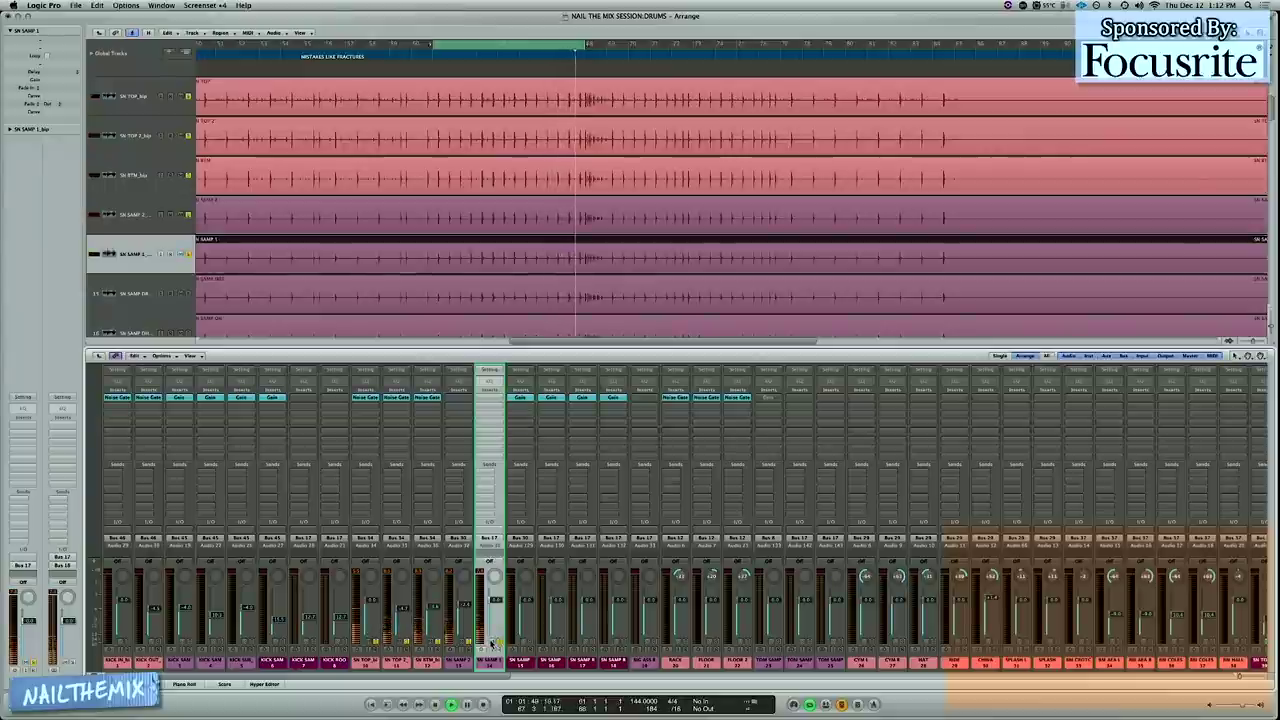
key("space")
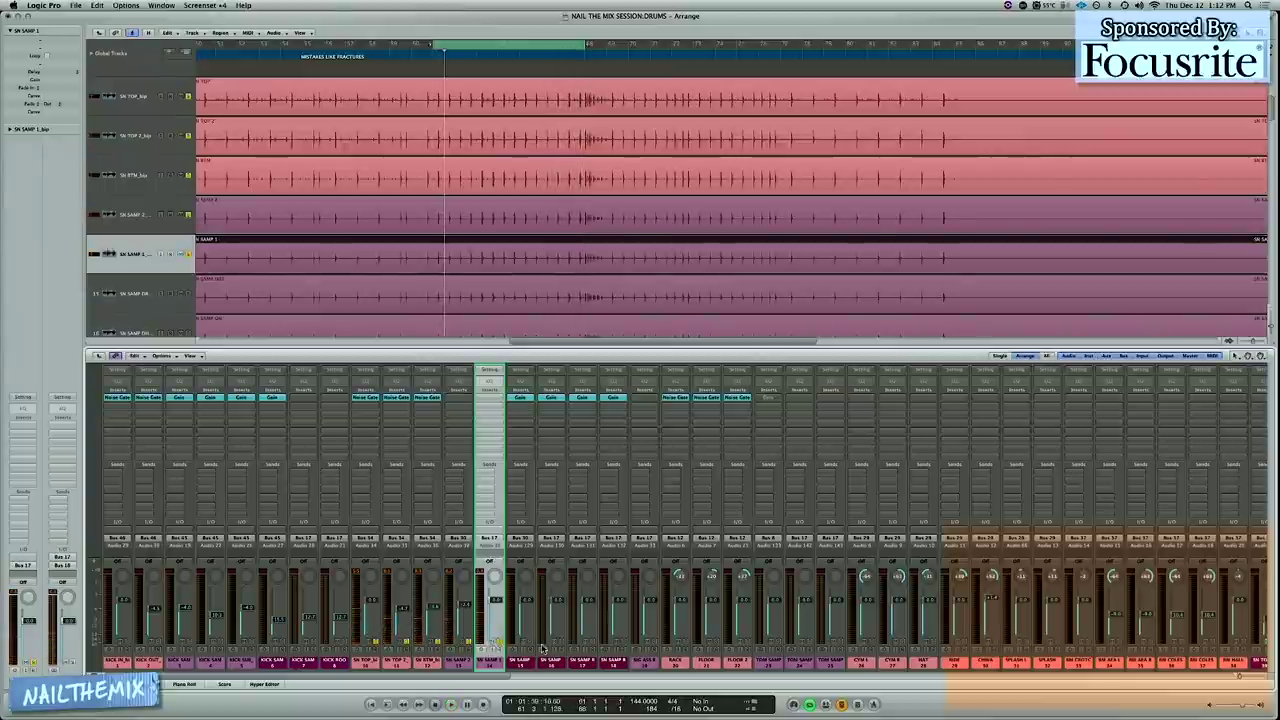
- Select the SN SAMP DRY, SN SAMP OH and SN SAMP RM tracks together
key("Down")
key("Down")
left_click(134, 292)
left_click(134, 251)
left_click(136, 221, "shift")
left_click(134, 256, "shift")
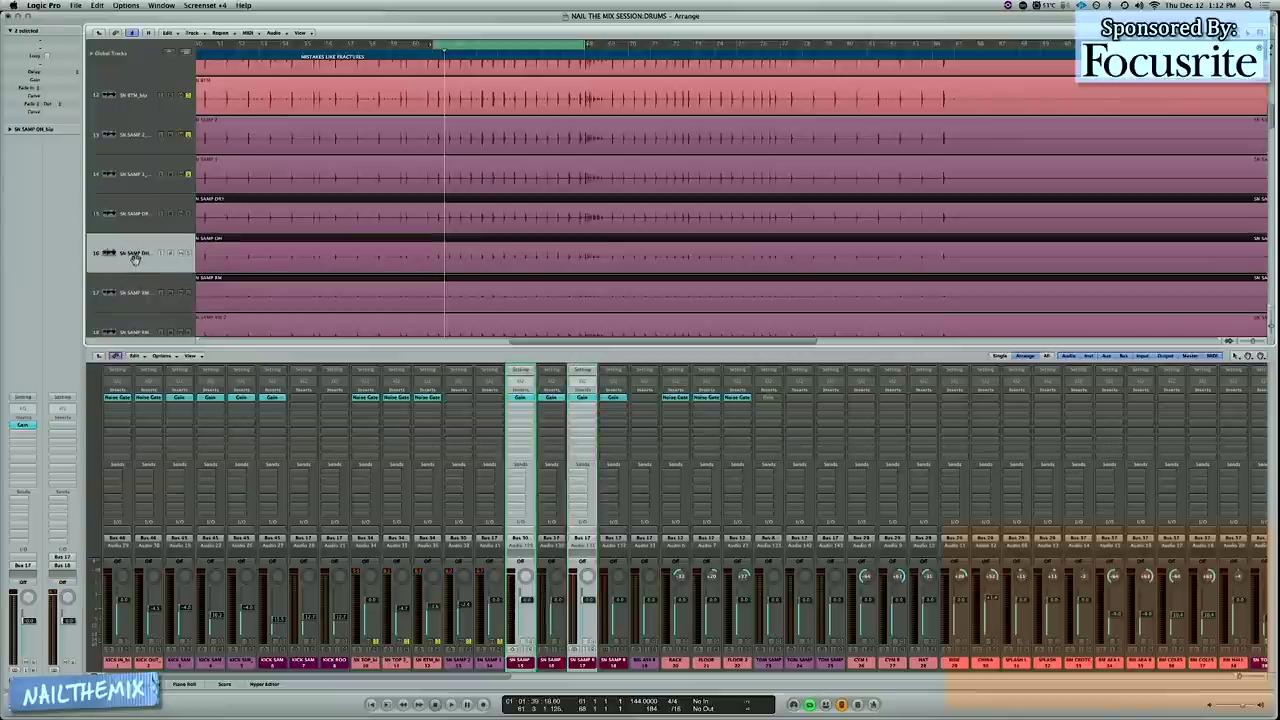
scroll(402, 227, "down", 1)
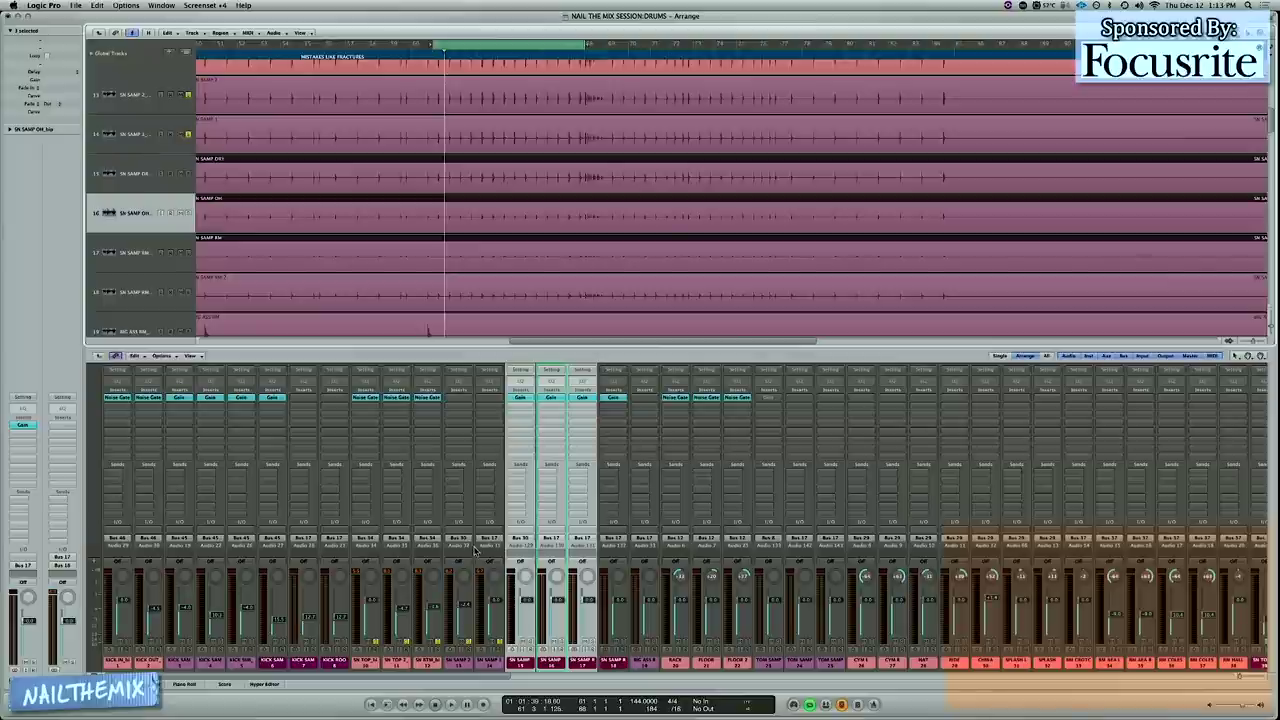
- Step through the SN SAMP RM 2, DRY, OH and RM tracks one by one
left_click(613, 665)
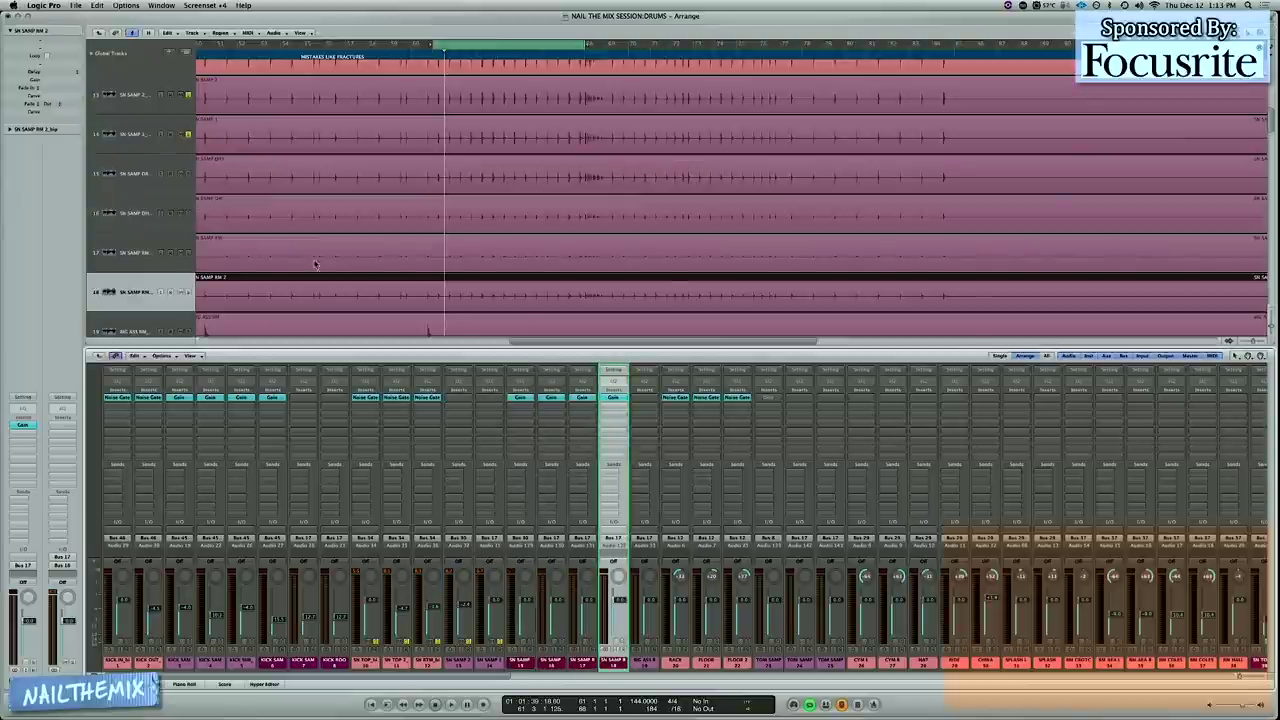
left_click(131, 174)
left_click(130, 213)
left_click(128, 252)
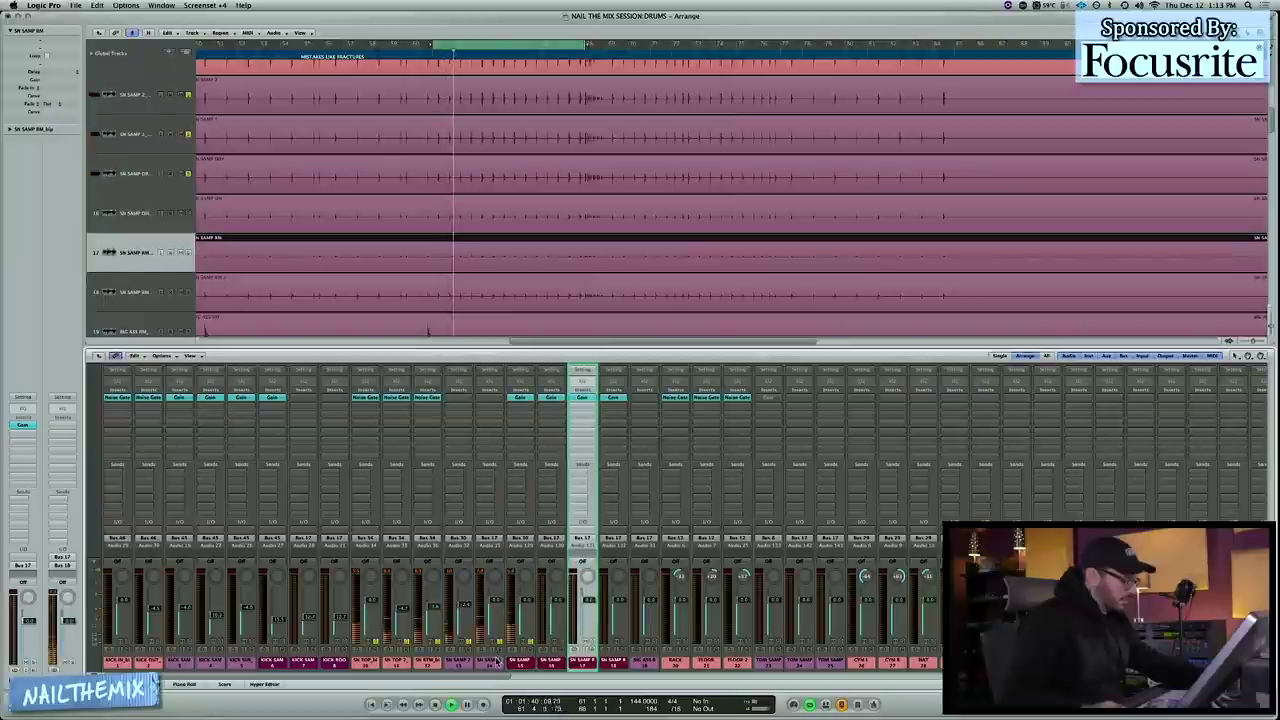
- Mute the three snare mics with SN SAMP 1 and 2, and audition the SN SAMP OH and room sample tracks by soloing them
left_click_drag(489, 662, 368, 652)
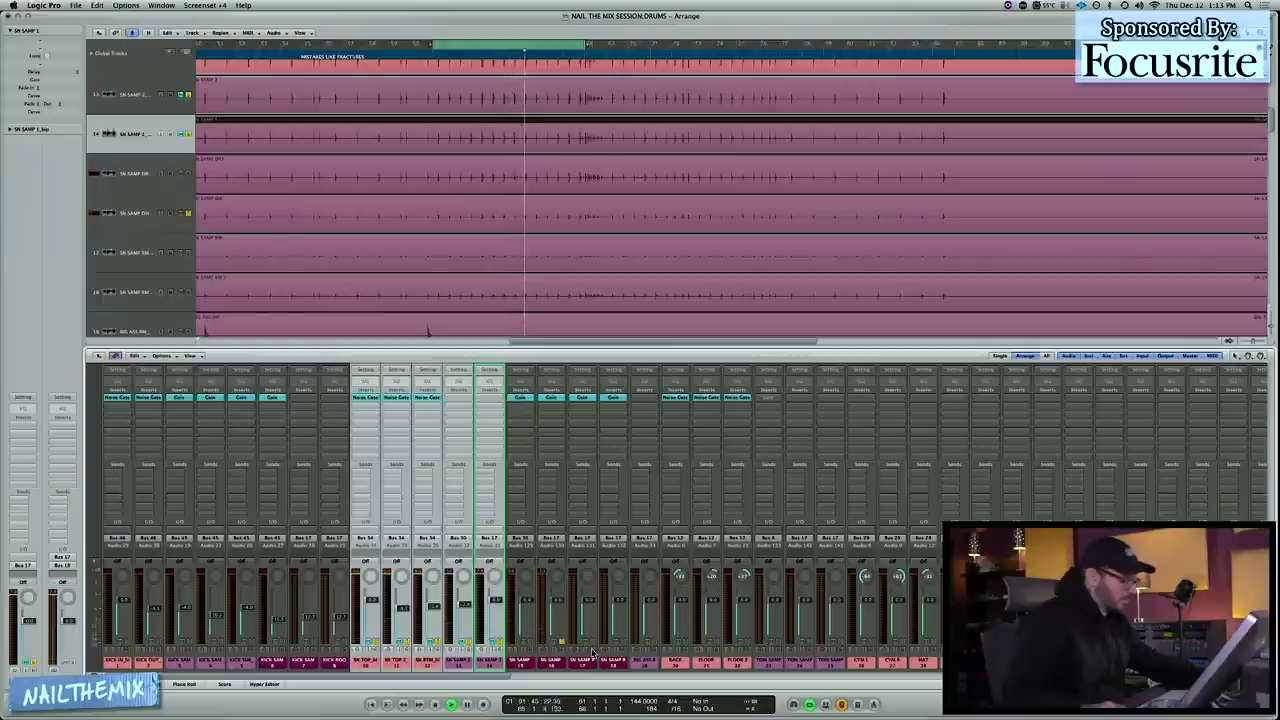
left_click(550, 652)
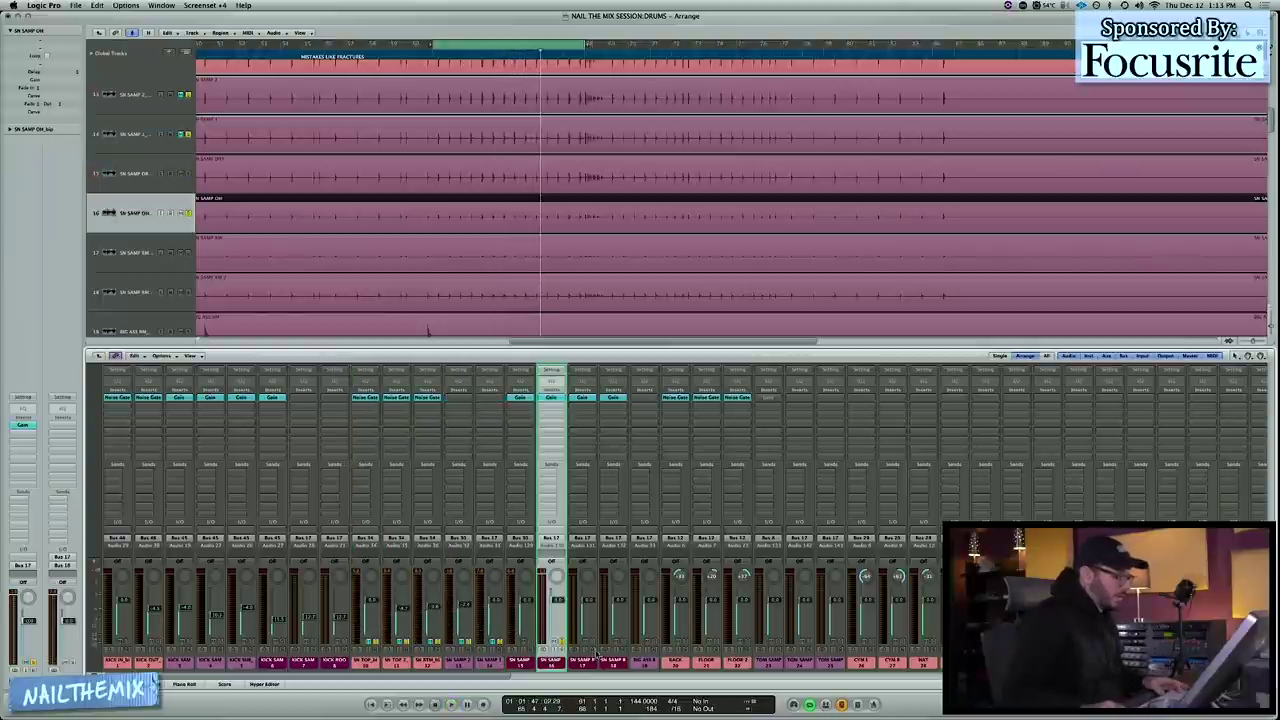
left_click_drag(590, 658, 621, 662)
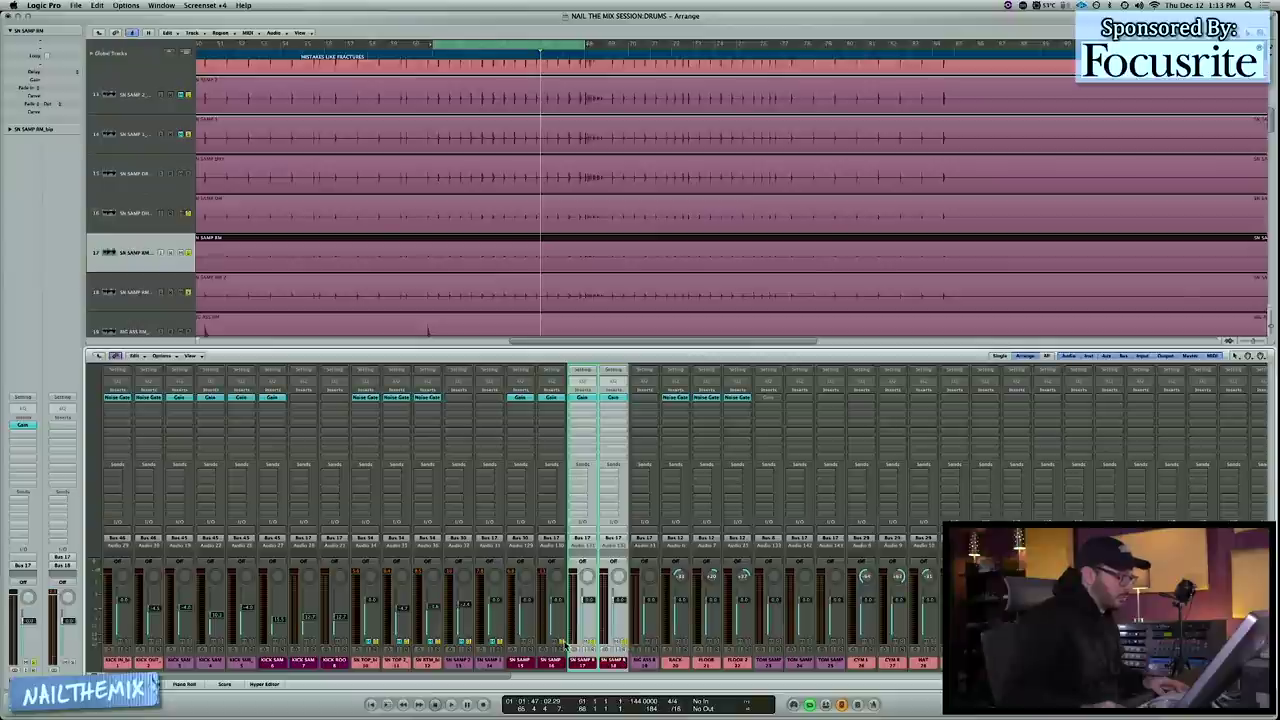
left_click(622, 662)
left_click(644, 662)
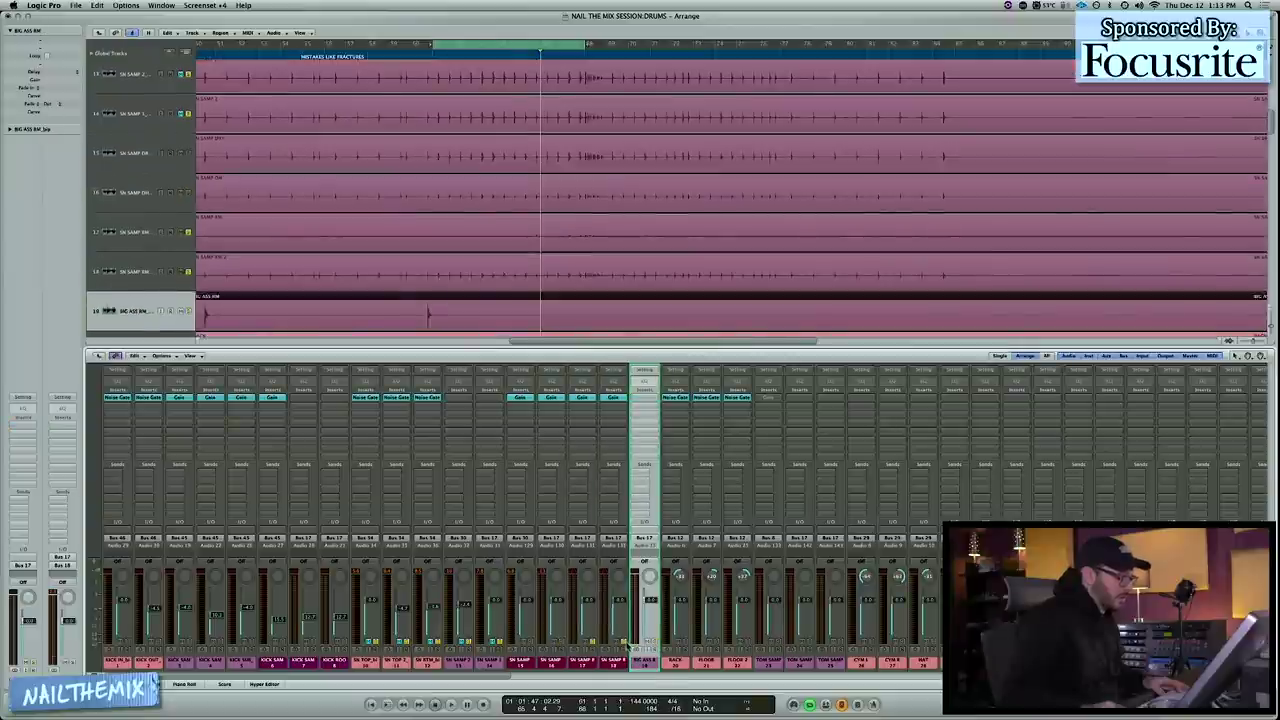
left_click(580, 662)
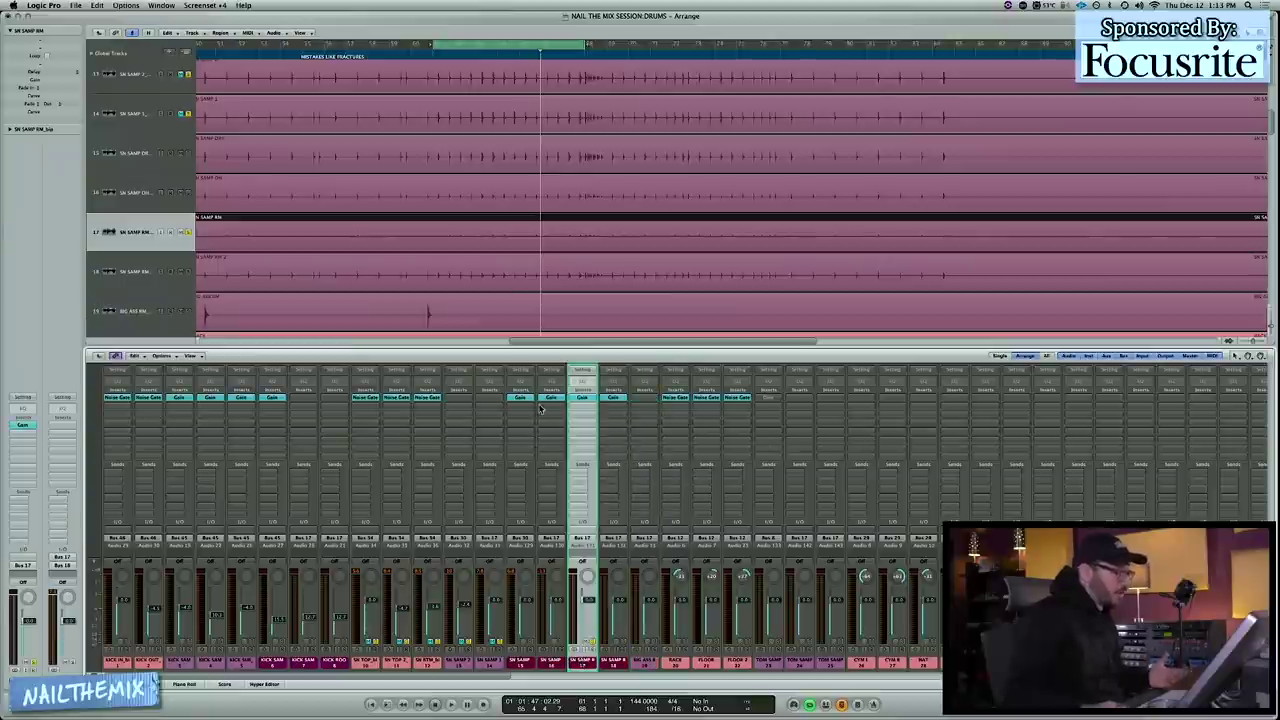
- Listen to the soloed snare room samples and move the SN SAMP RM 2 track above SN SAMP RM
key("space")
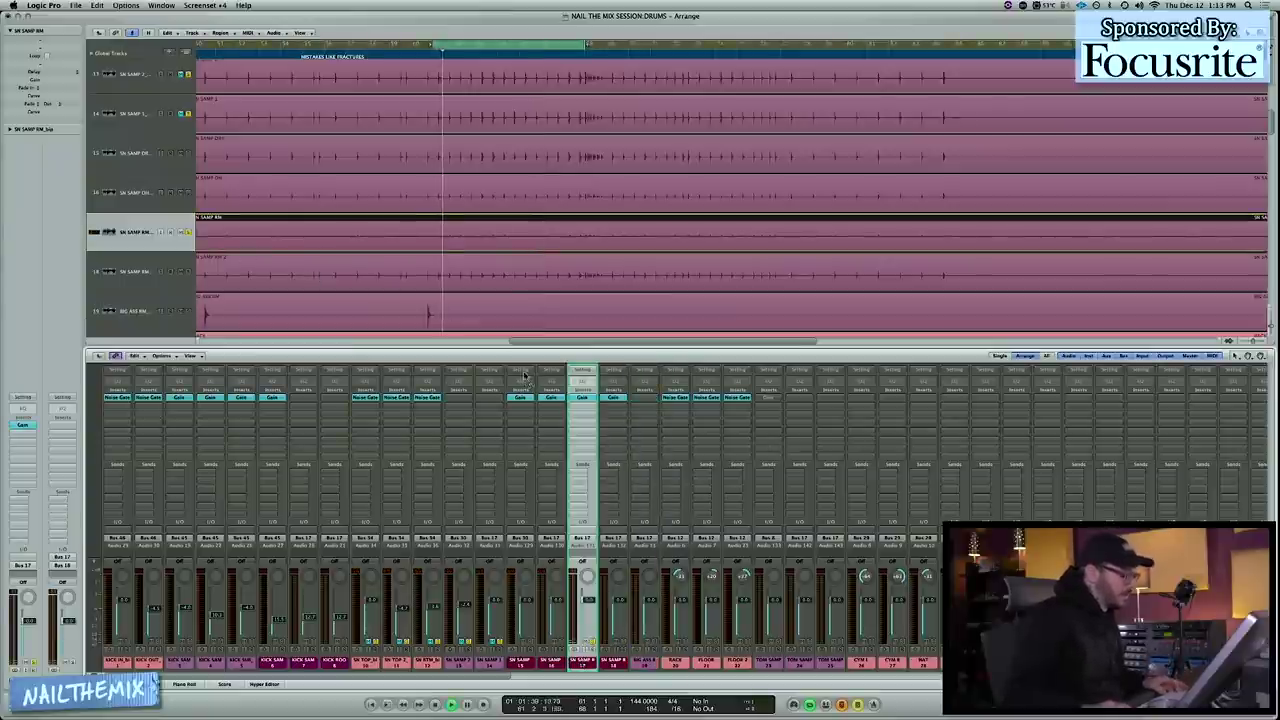
left_click(609, 661)
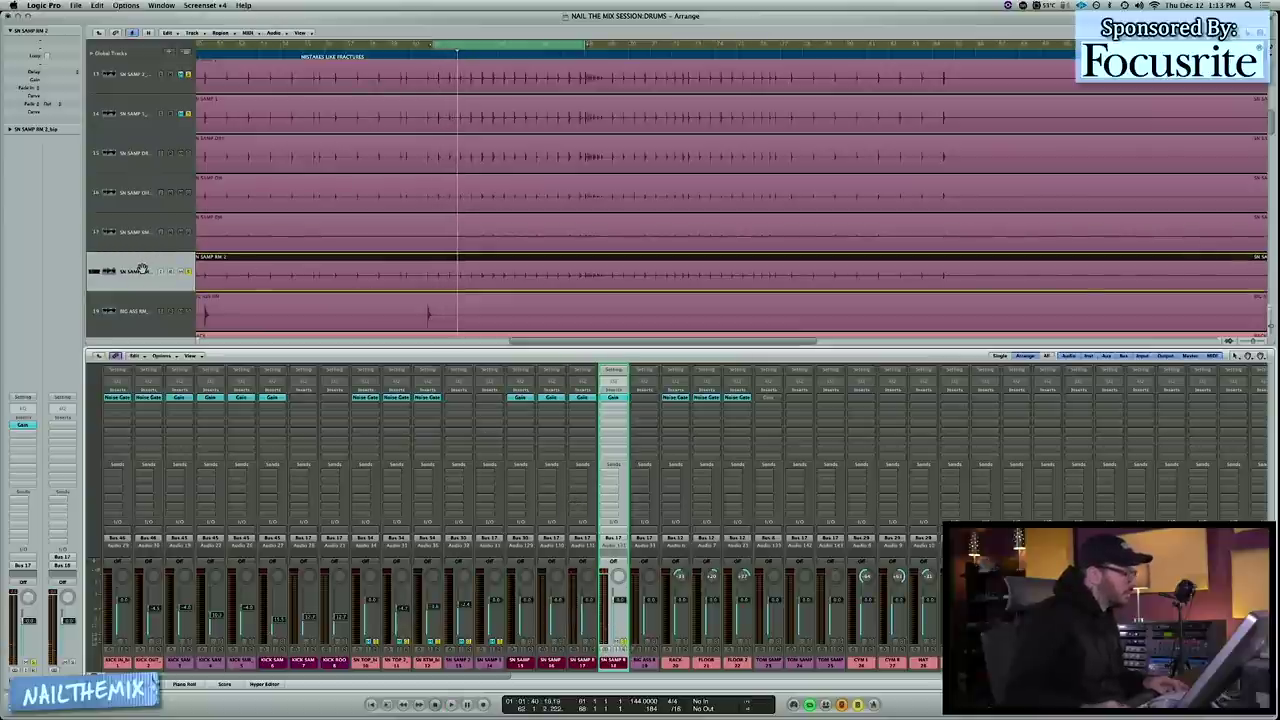
left_click(150, 217)
- Play the soloed SN SAMP RM 2 track, add SN SAMP RM to the solo and raise the SN SAMP RM level
key("space")
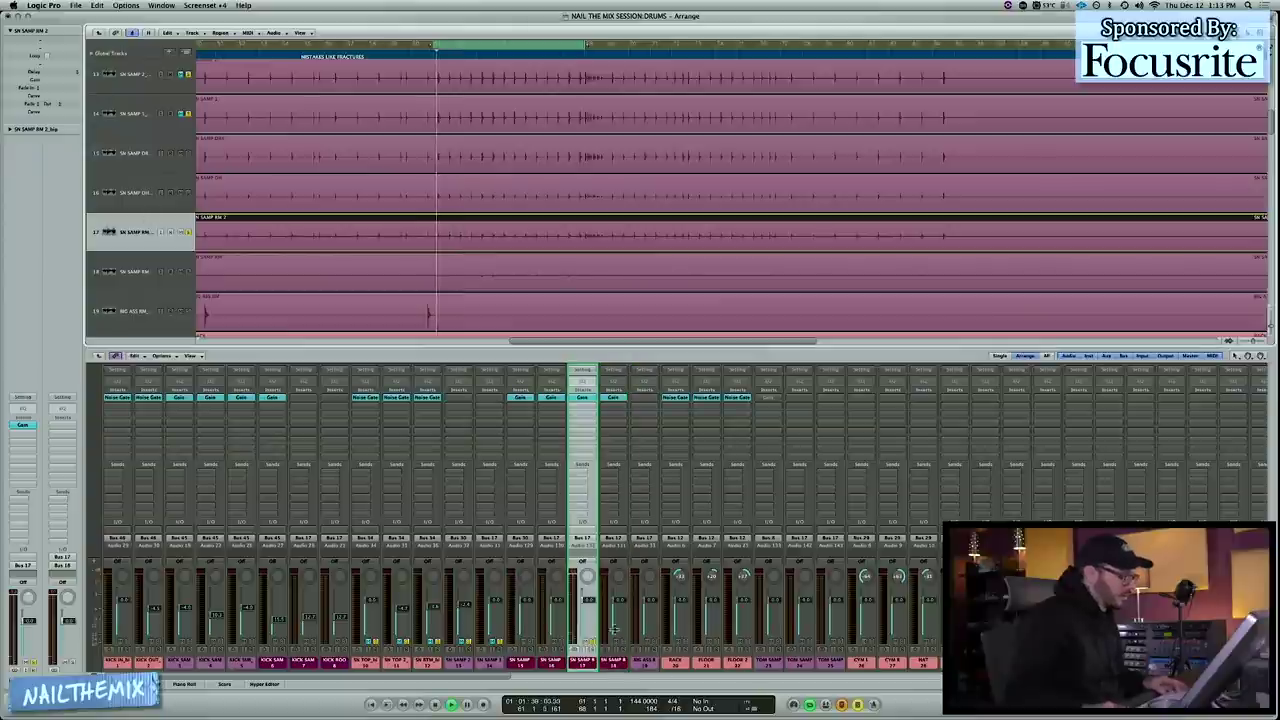
left_click(140, 273)
key("Return")
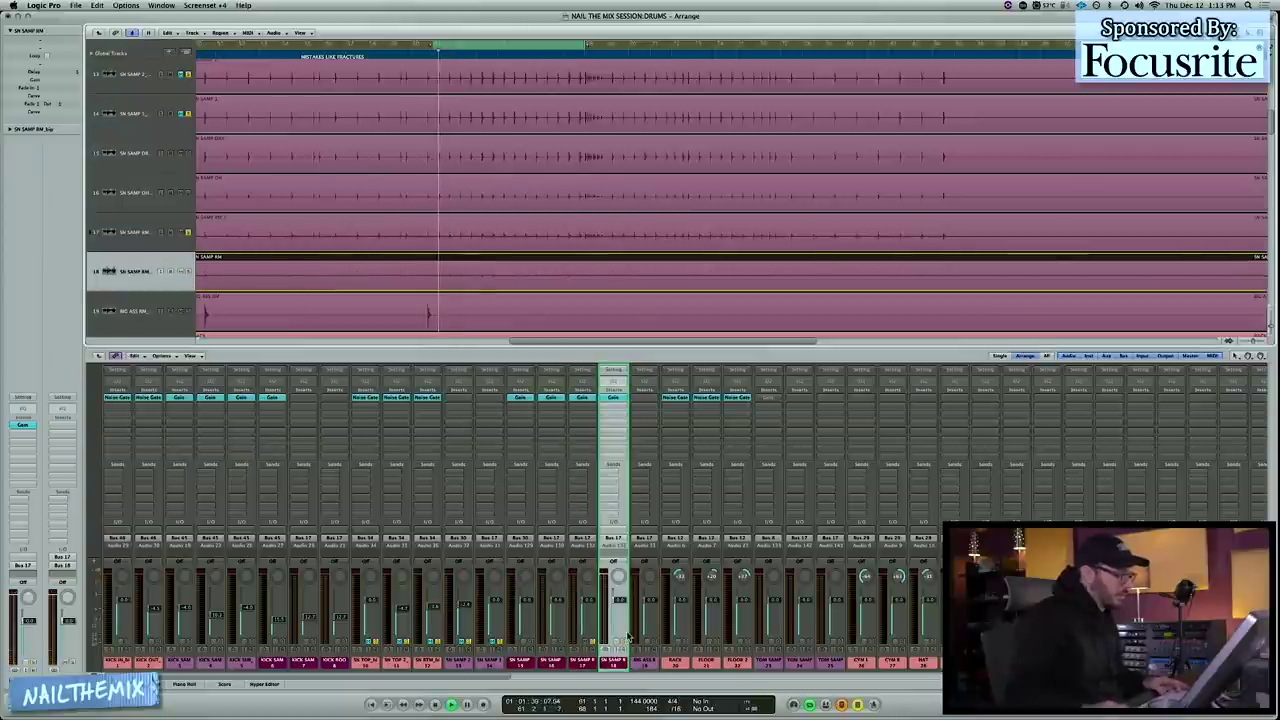
key("Down")
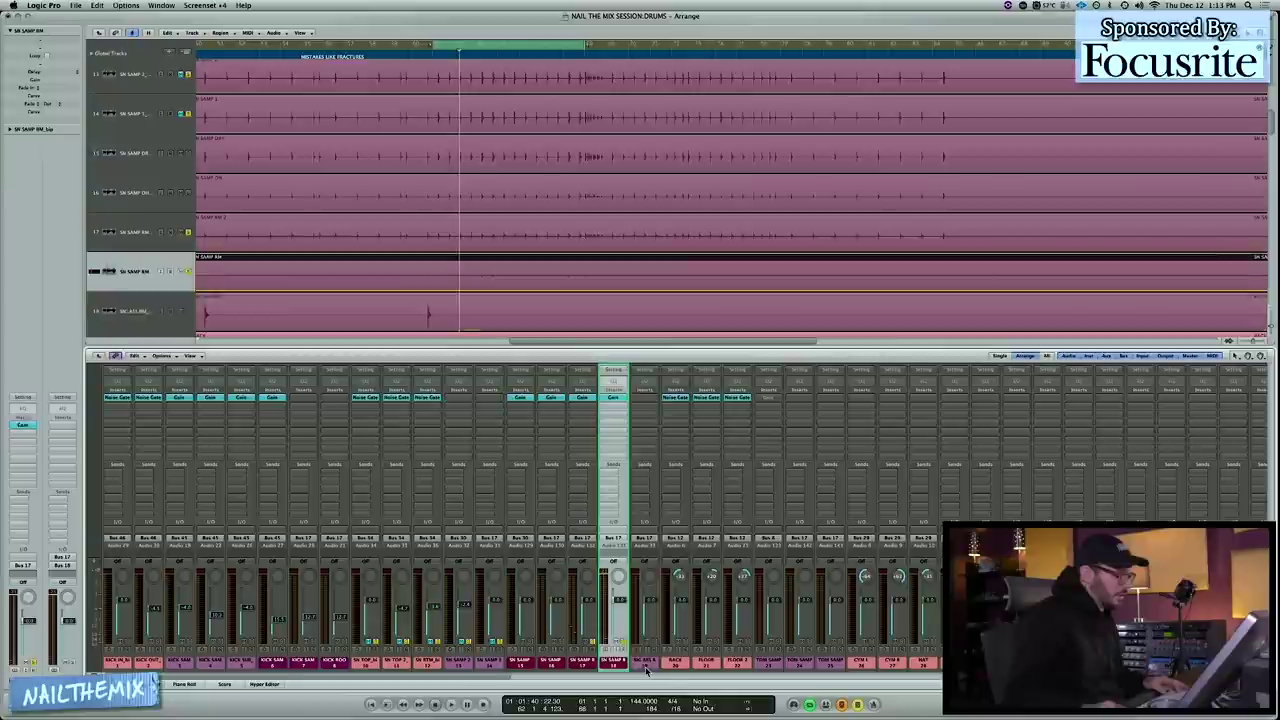
- Step through the SN SAMP DRY, RM 2 and RM tracks, and select SN SAMP OH together with SN SAMP DRY
left_click(522, 660)
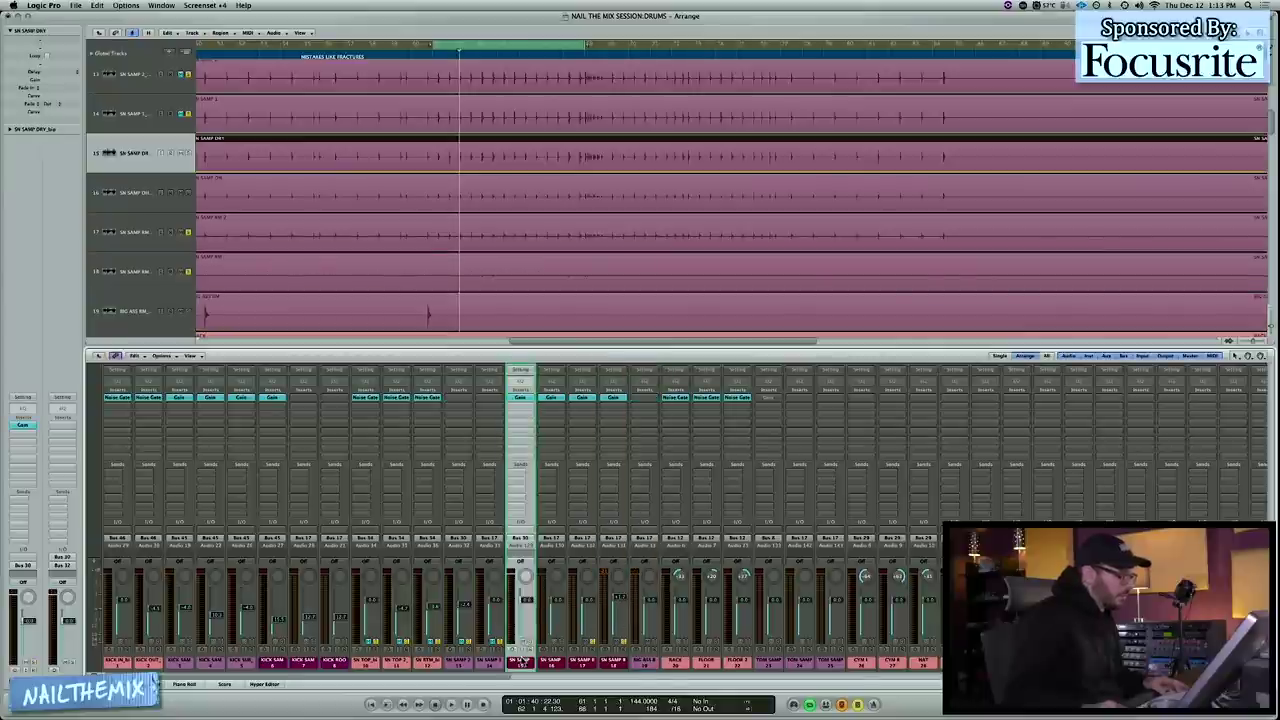
left_click(124, 200)
left_click(145, 232)
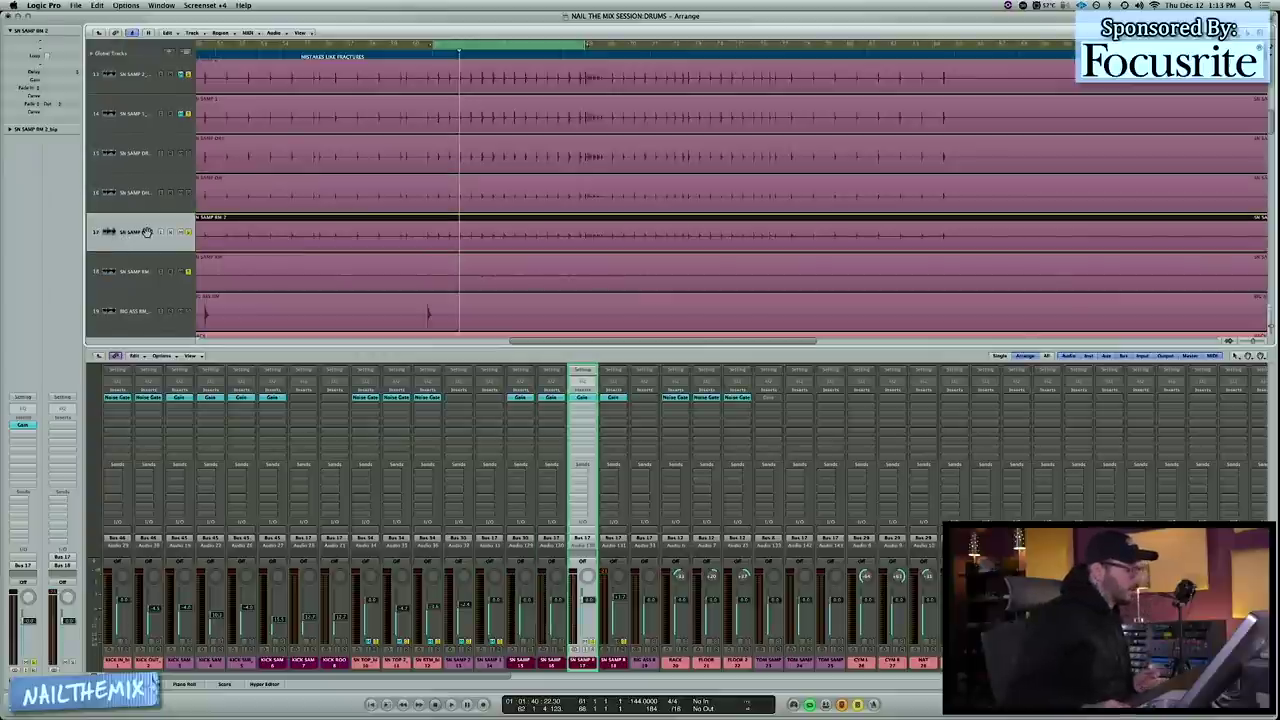
left_click(150, 282)
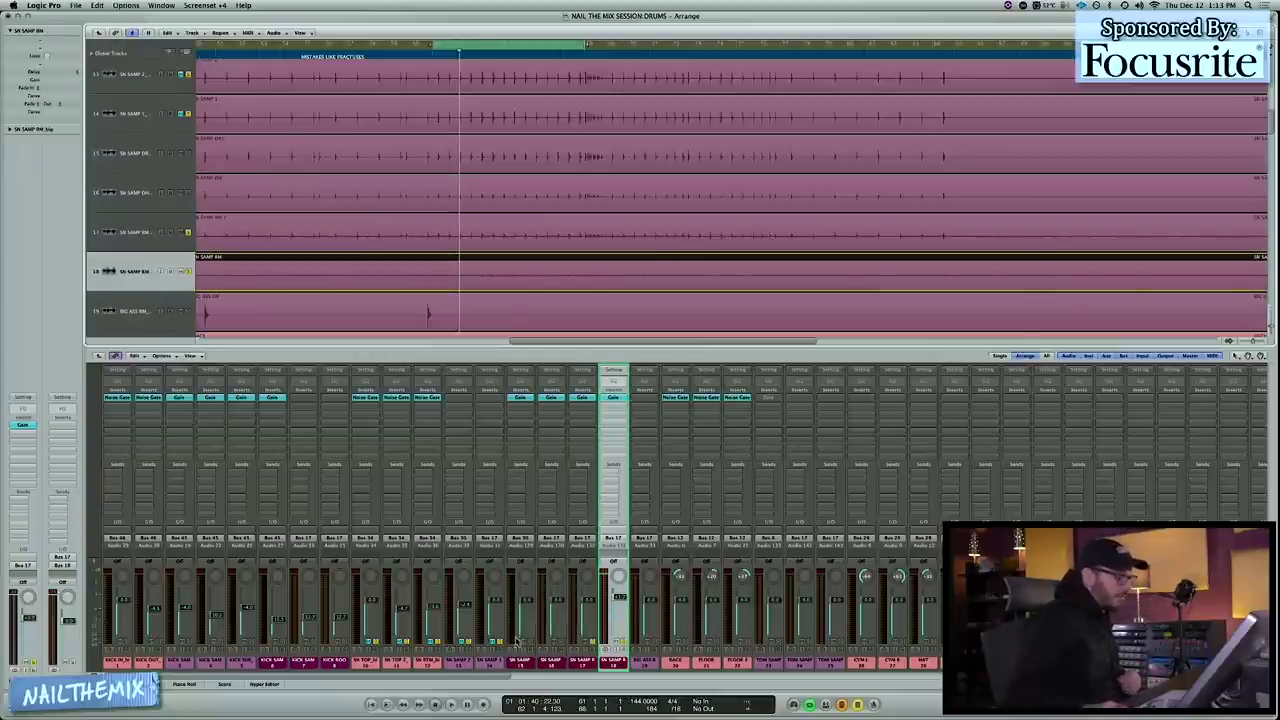
left_click(547, 664)
left_click(520, 664, "shift")
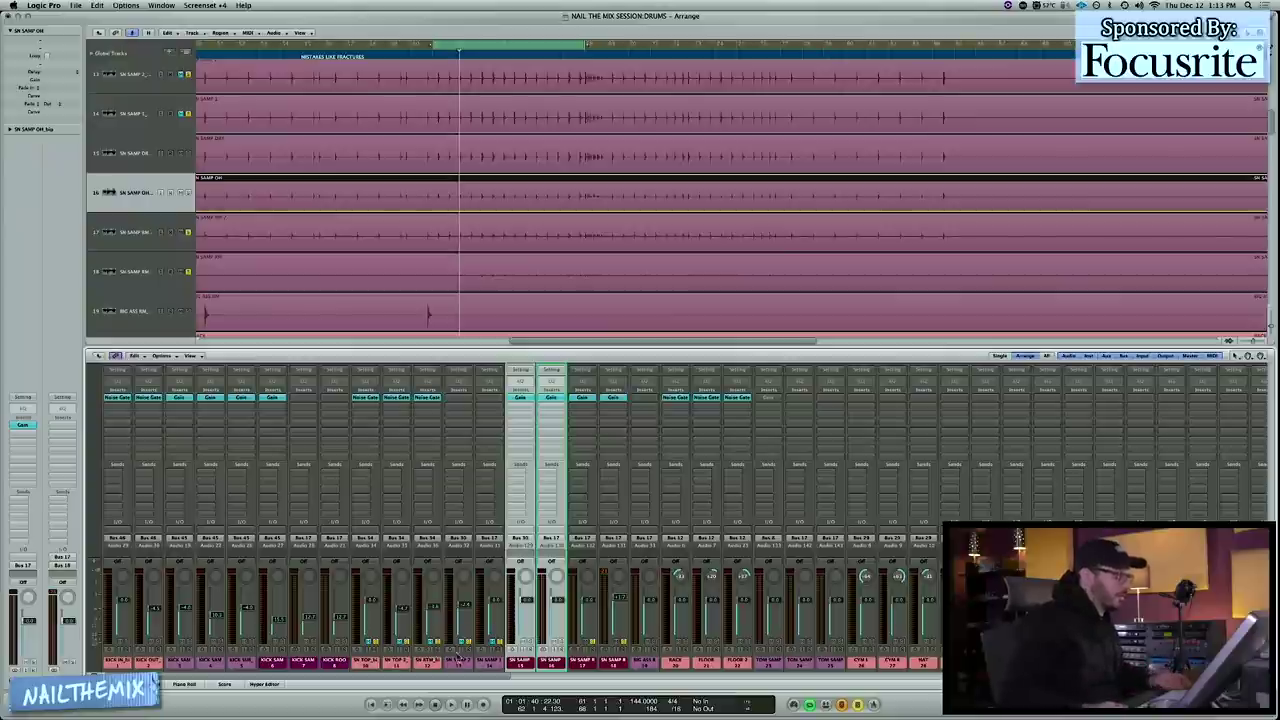
- Unmute the three snare mics with SN SAMP 1 and 2, and clear all solos for full drum playback
left_click_drag(489, 660, 368, 649)
left_click(368, 642)
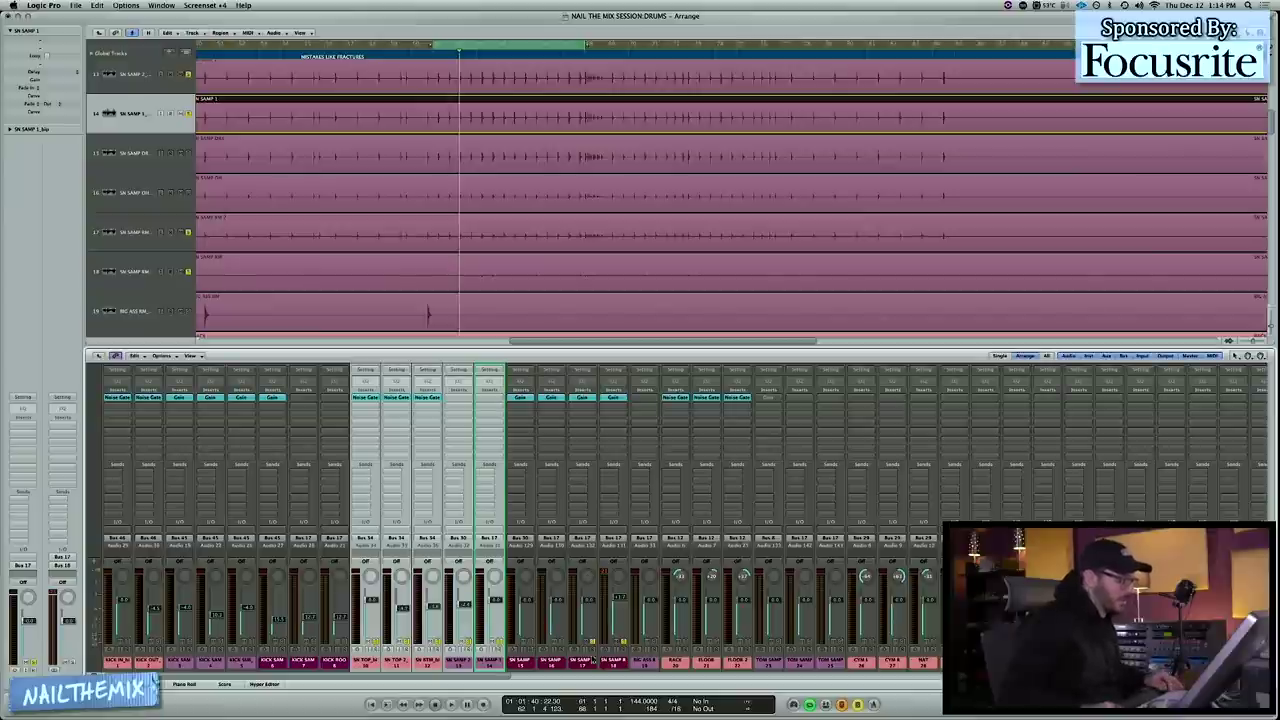
key("space")
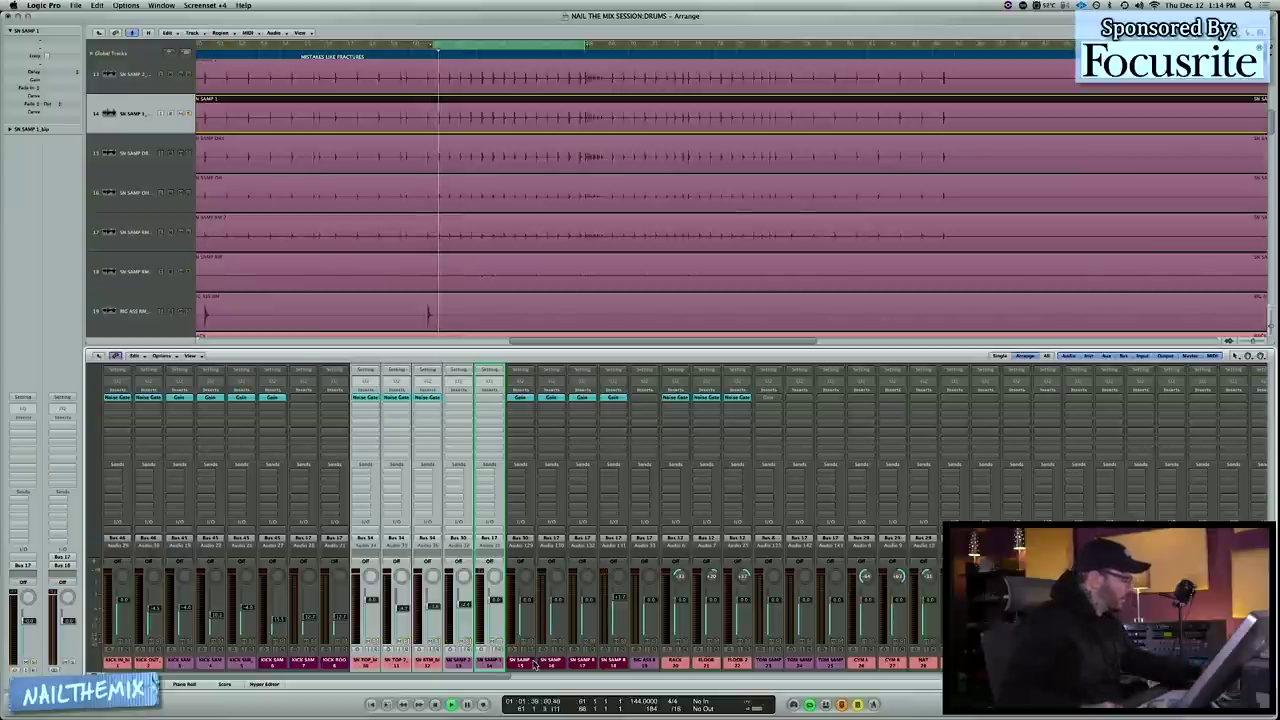
key("space")
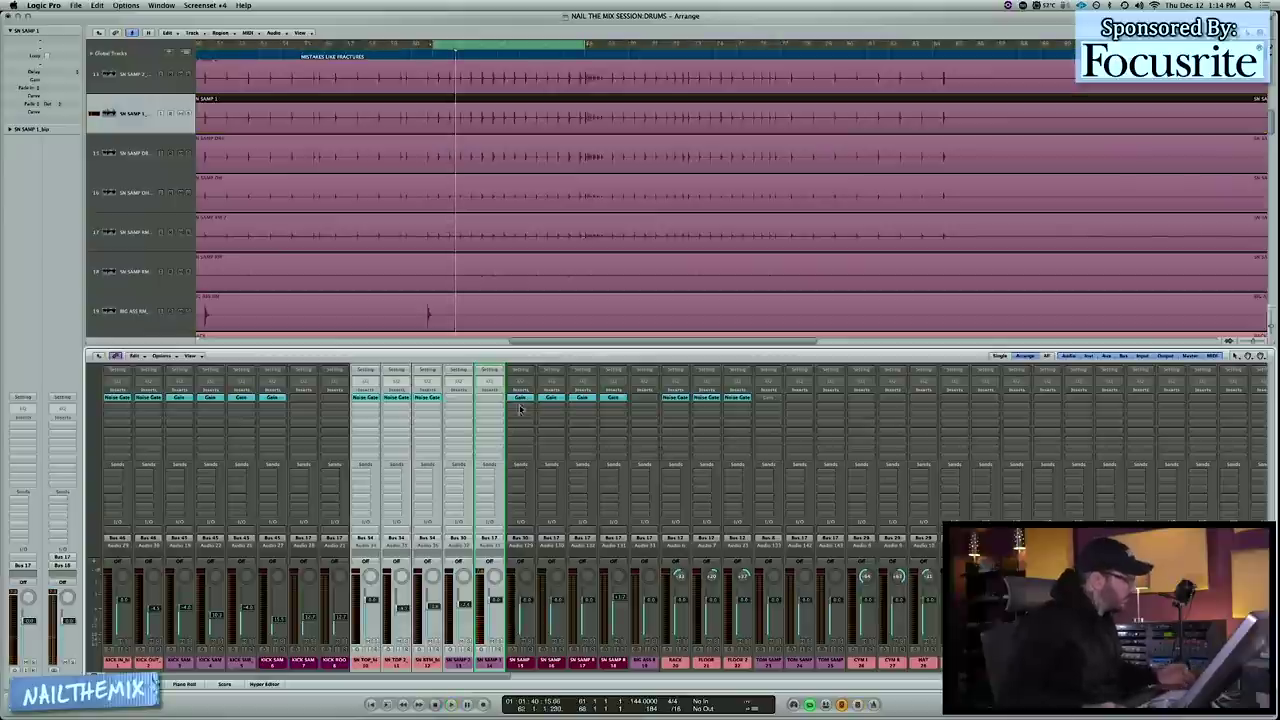
- Play the full drum mix, select SN SAMP DRY and bring the drum bus channels into view in the mixer
key("space")
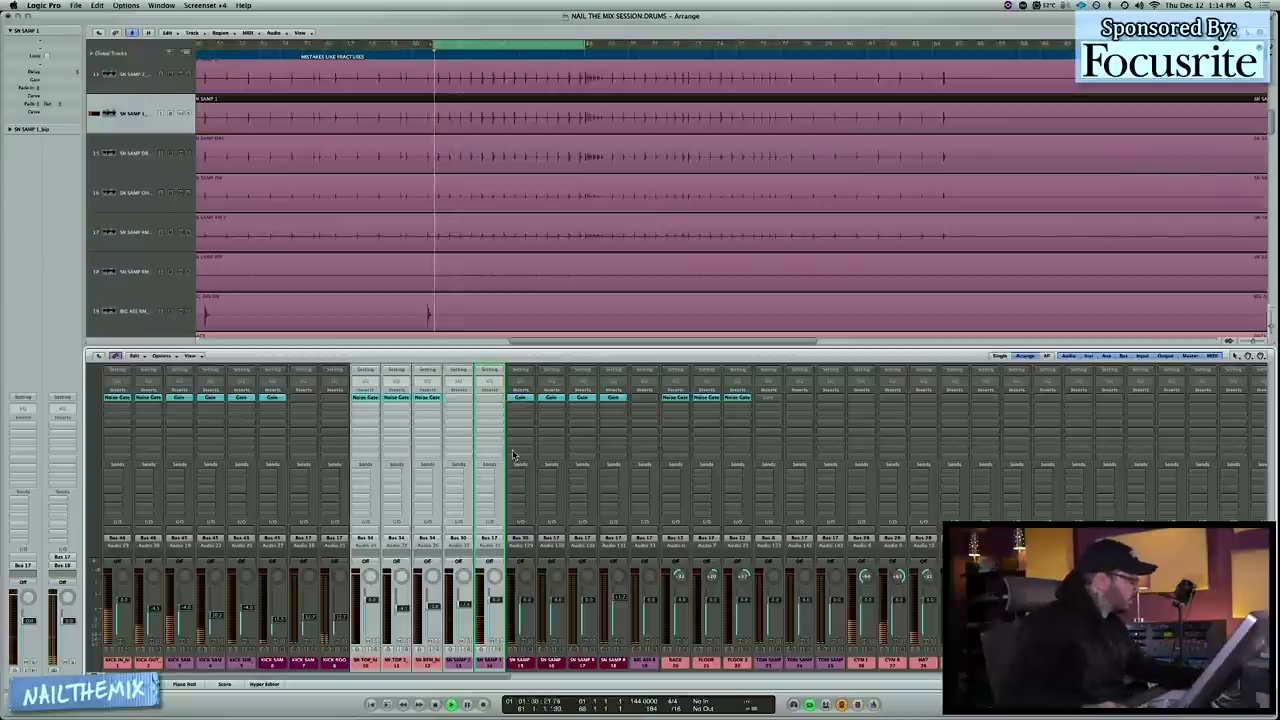
left_click(520, 663)
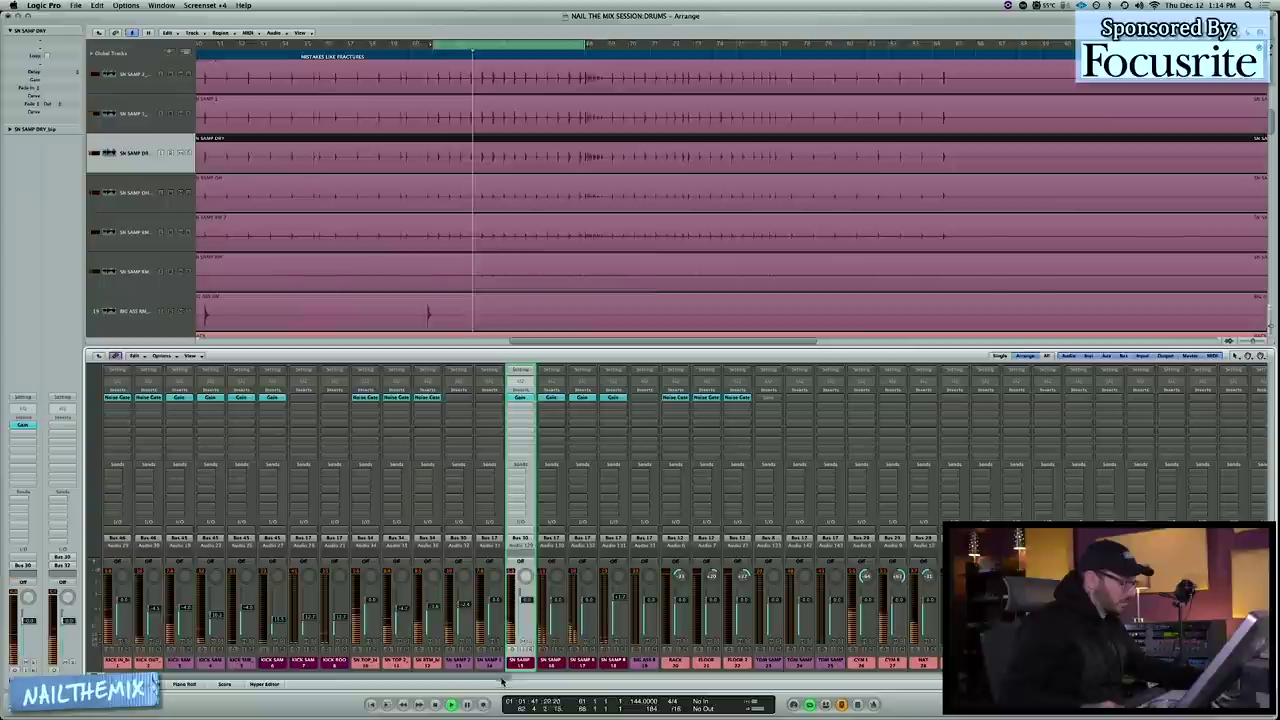
scroll(551, 666, "right", 10)
scroll(551, 666, "right", 10)
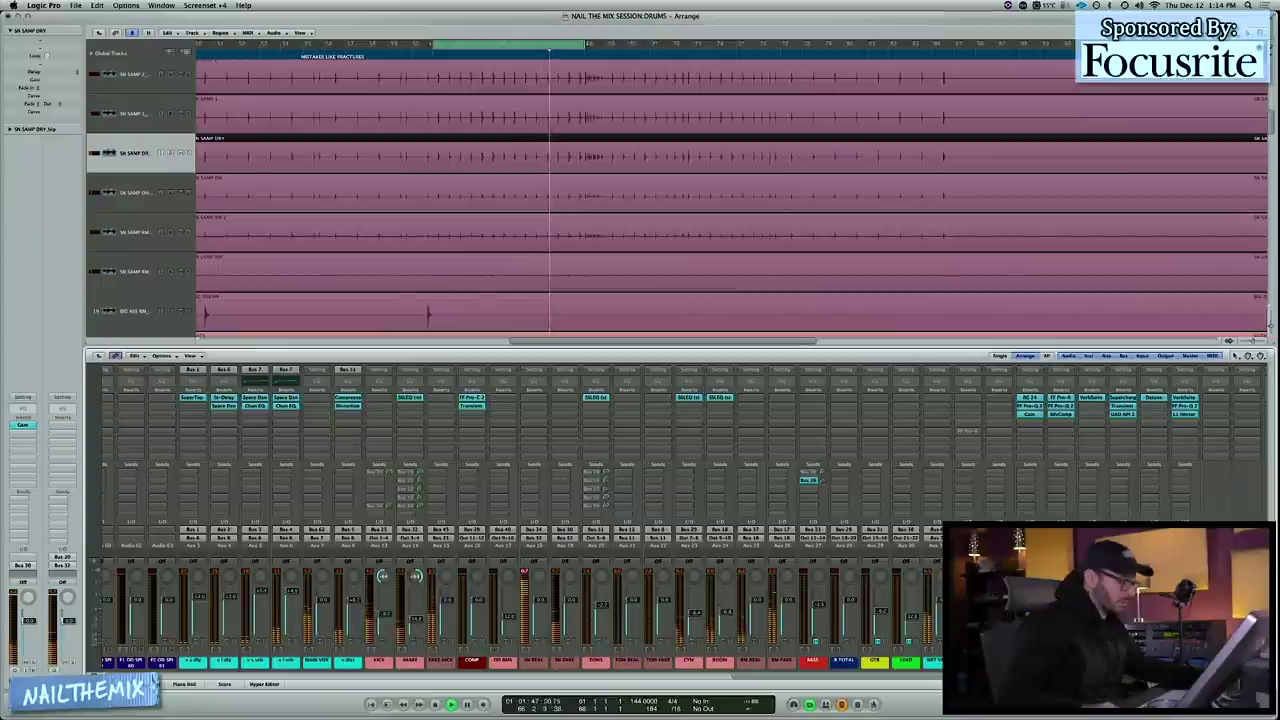
- Bring the kick and snare channels back into view in the mixer and select the BIG ASS RM track
scroll(640, 640, "left", 10)
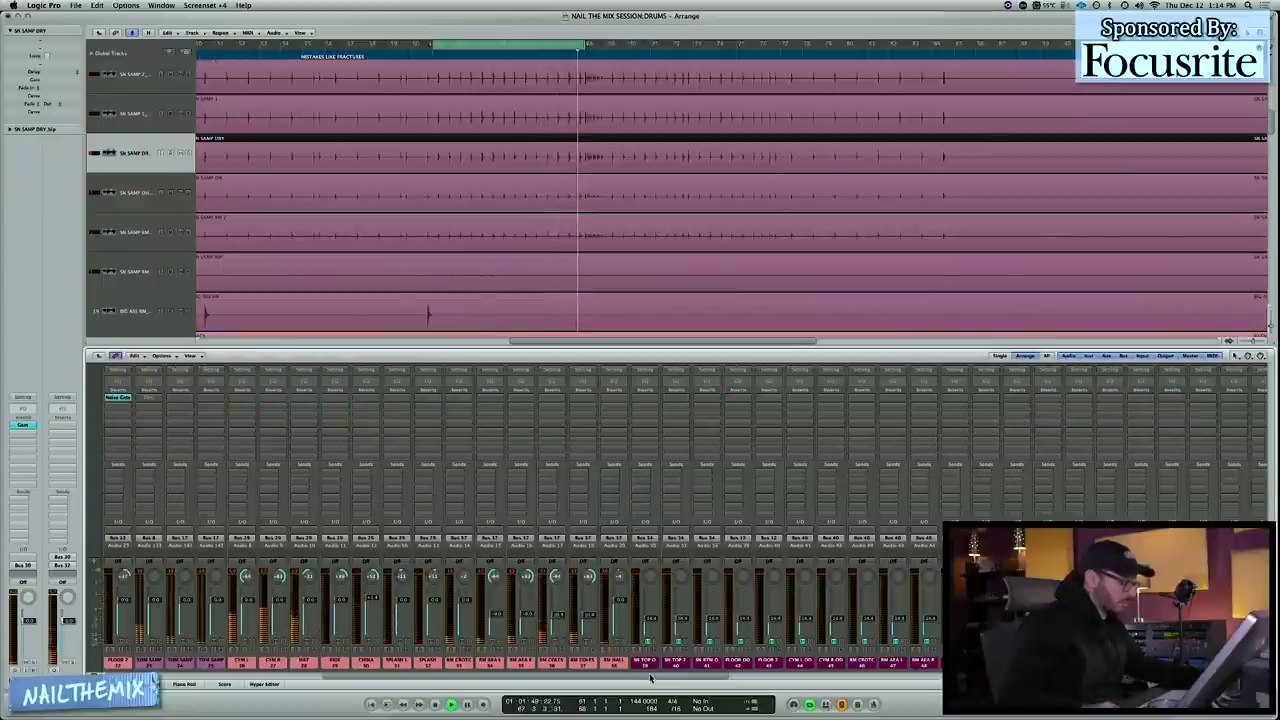
scroll(450, 672, "left", 10)
scroll(450, 672, "left", 2)
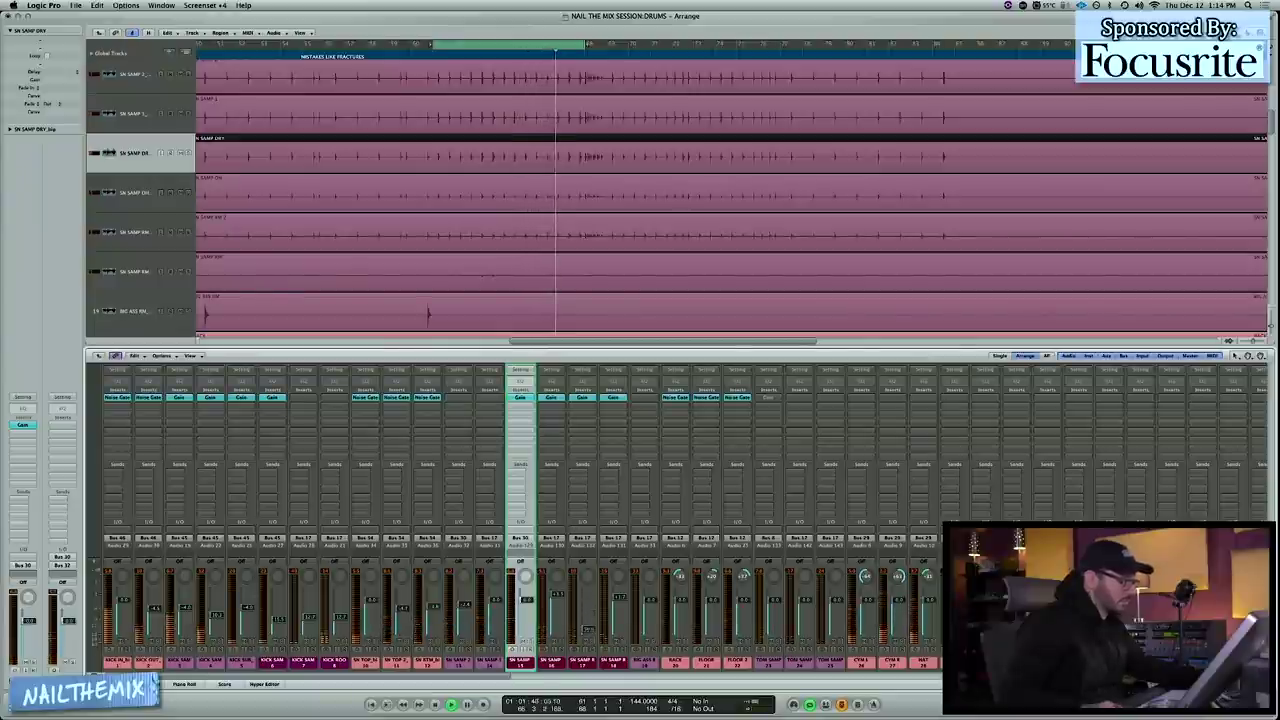
left_click(135, 311)
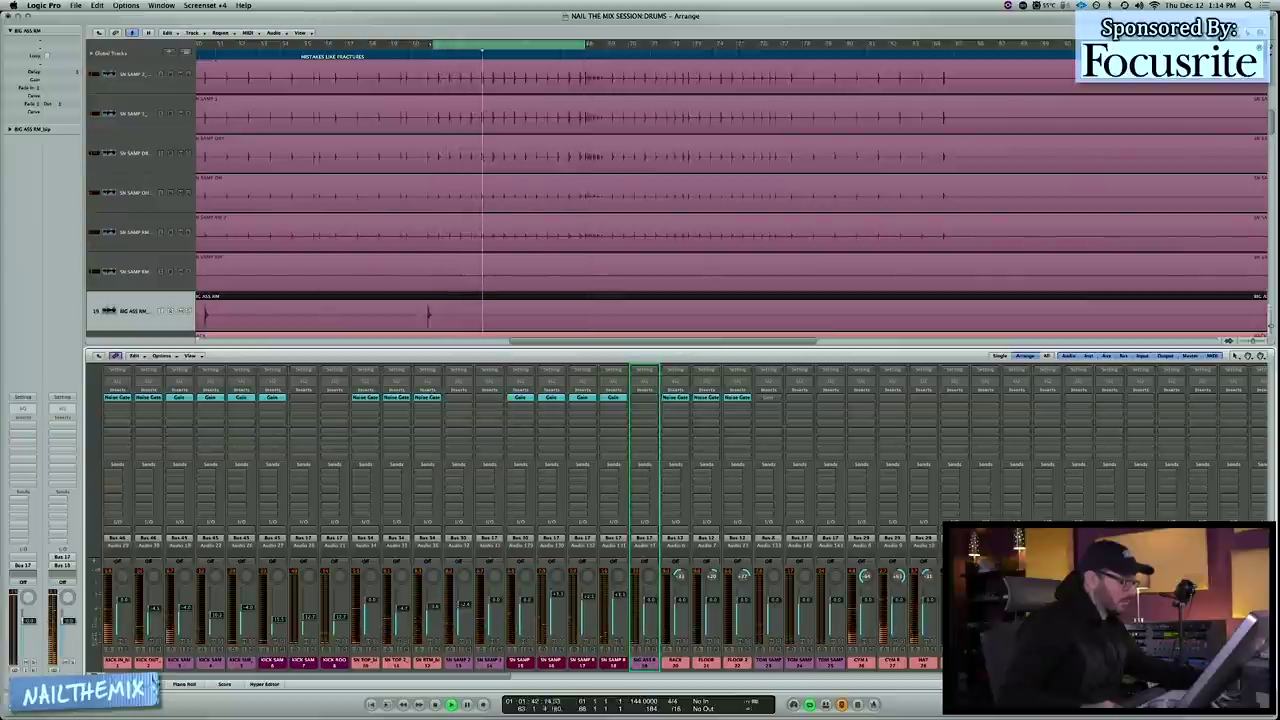
- Turn off the cycle range, show the whole song in the arrangement and stop playback with the drum bus channels in view
left_click(483, 43)
key("ctrl+Left")
key("ctrl+Left")
key("ctrl+Left")
left_click(574, 677)
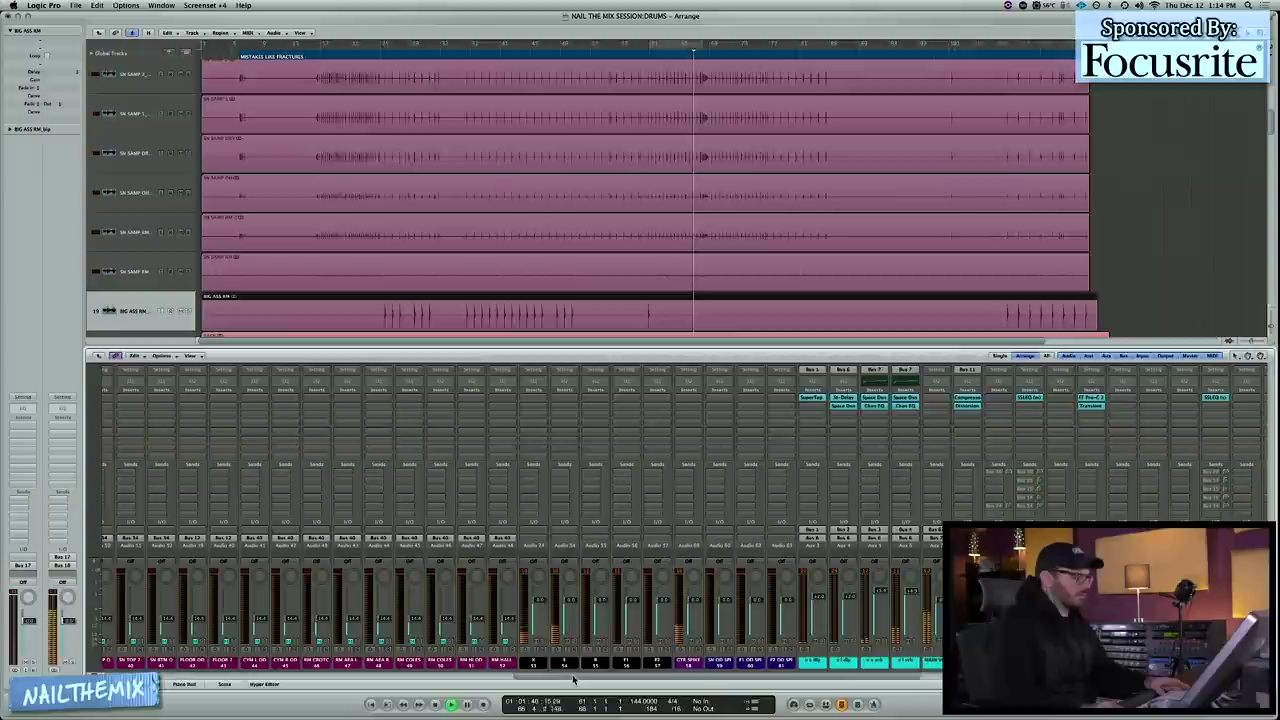
left_click_drag(586, 679, 706, 683)
key("space")
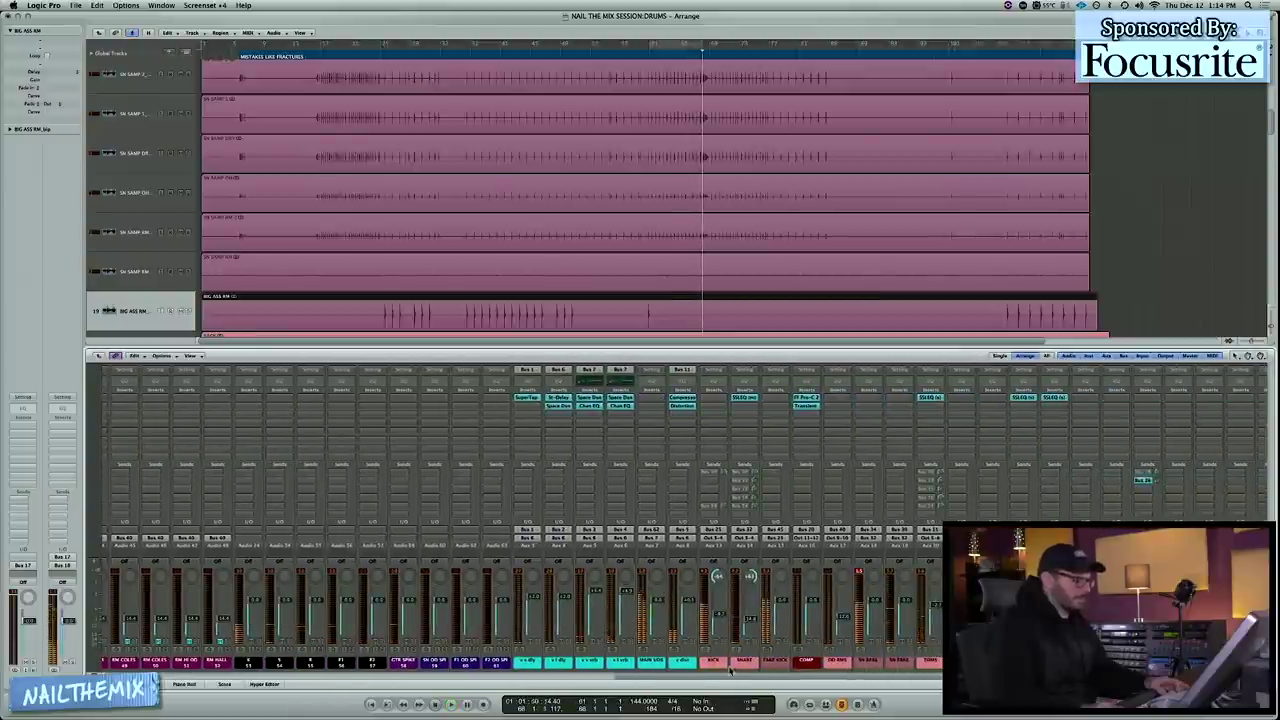
- Turn the cycle range back on and select the SNARE bus followed by the CYM bus
left_click(742, 636)
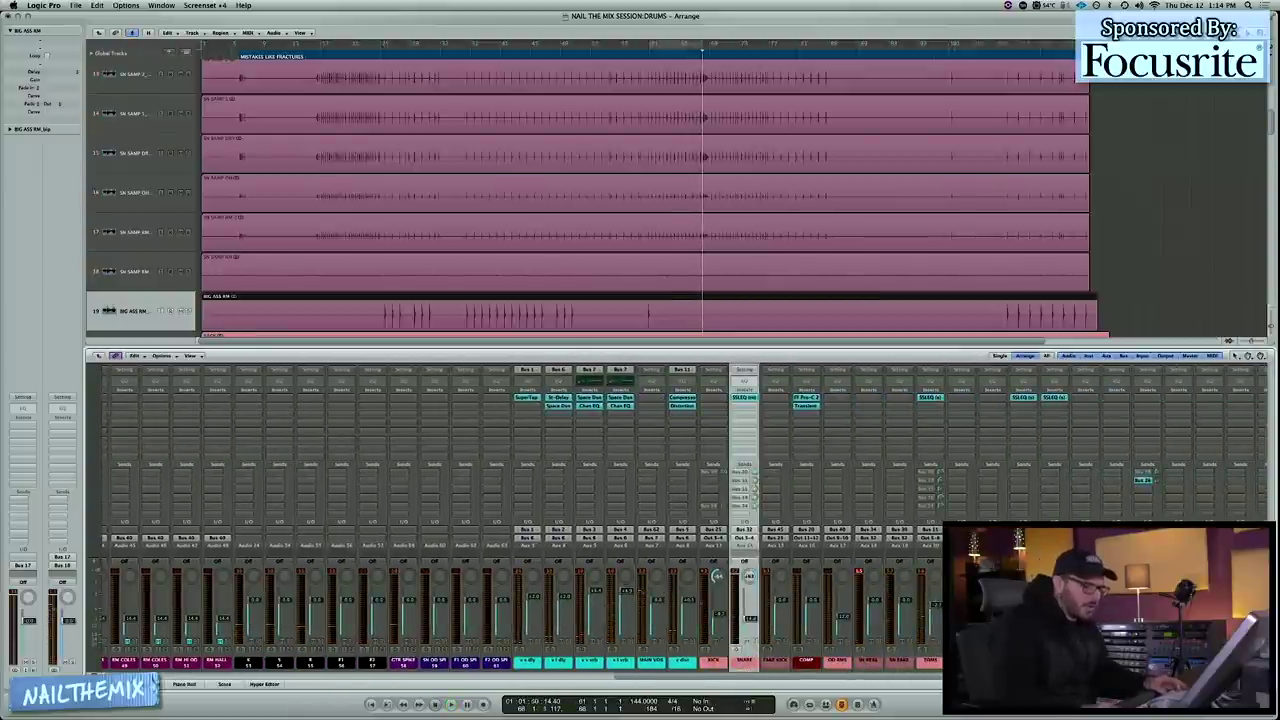
left_click(683, 45)
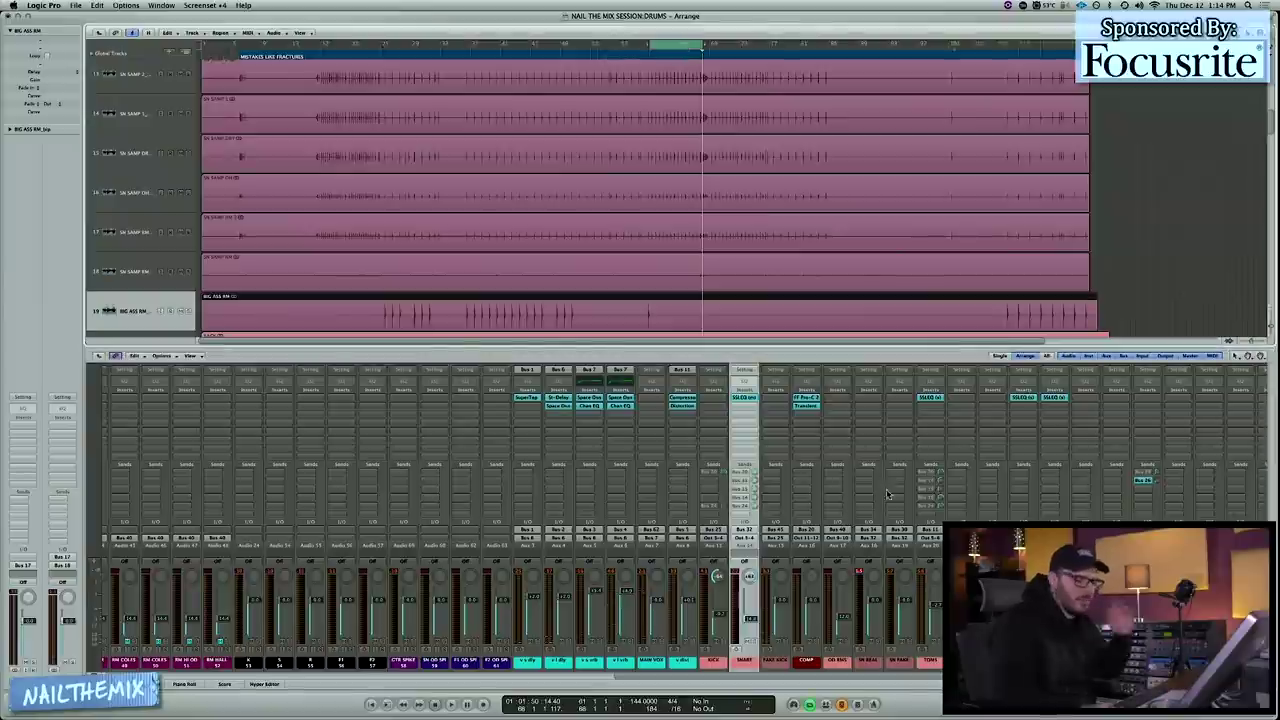
left_click(1023, 620)
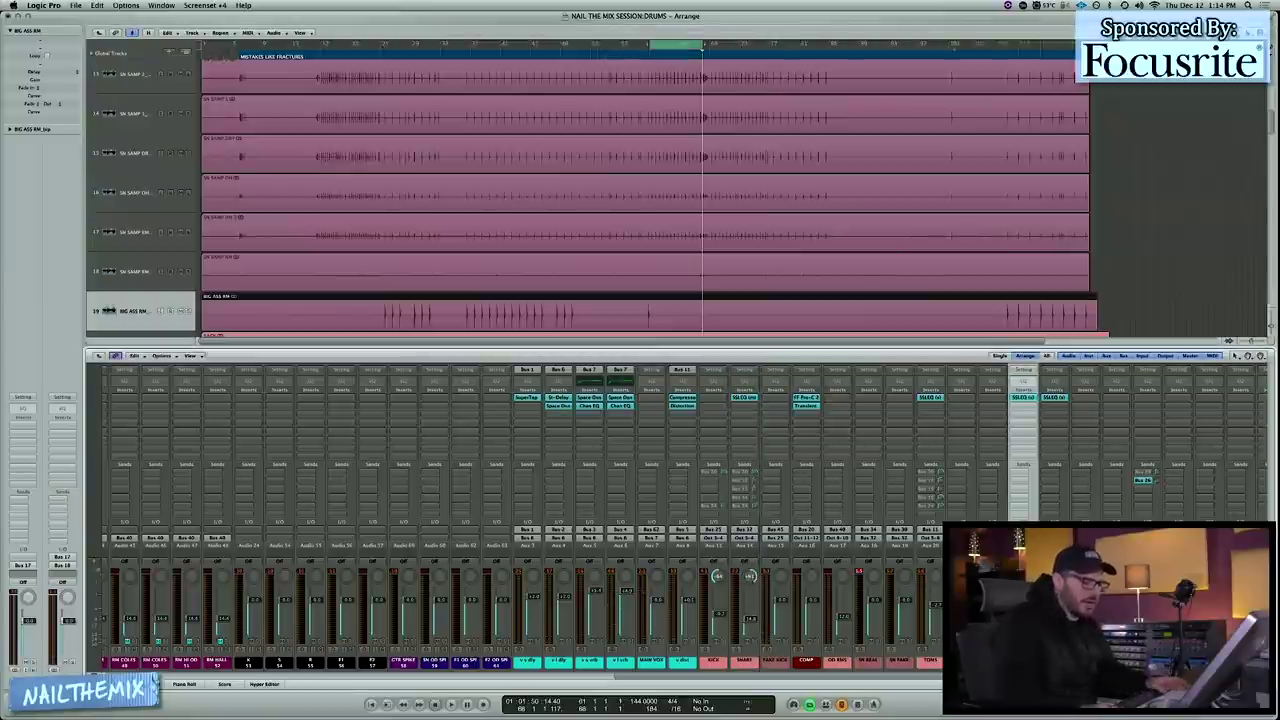
- Return from the drum folder to the main session and select the KICK bus track with the mixer shown
key("super+Up")
key("ctrl+Left")
key("x")
left_click(122, 206)
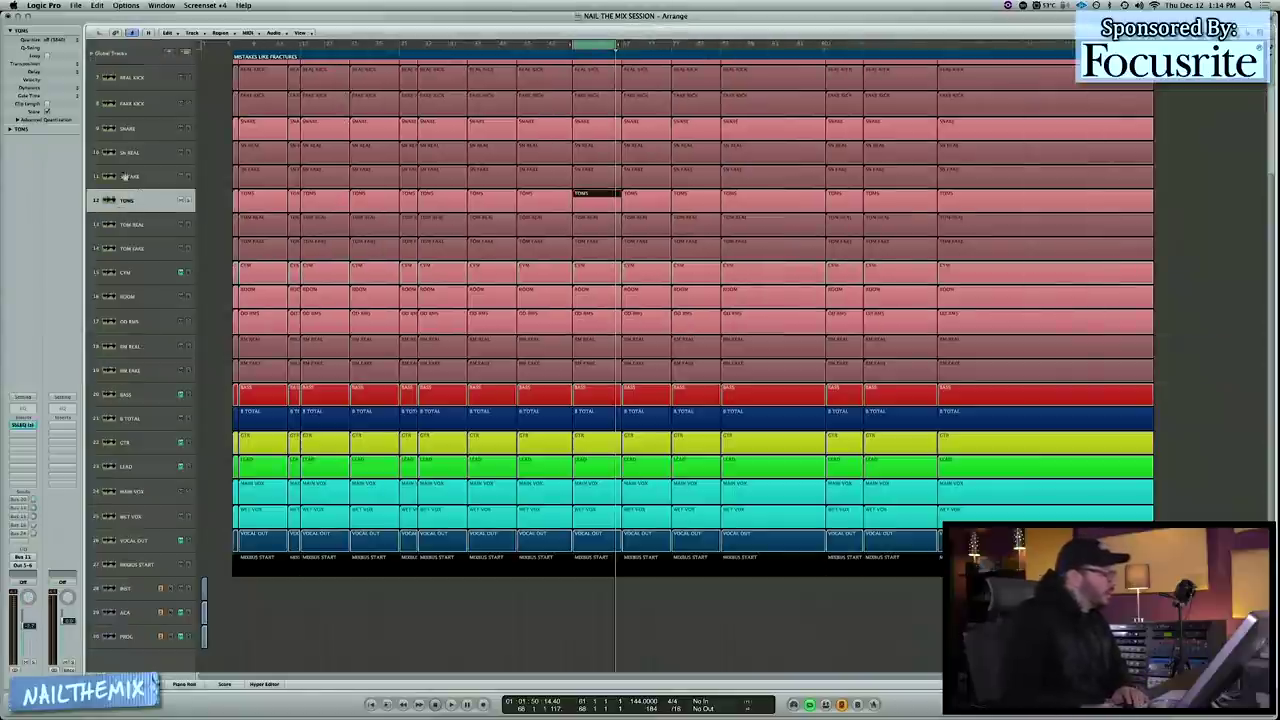
scroll(126, 176, "up", 3)
left_click(126, 149)
key("x")
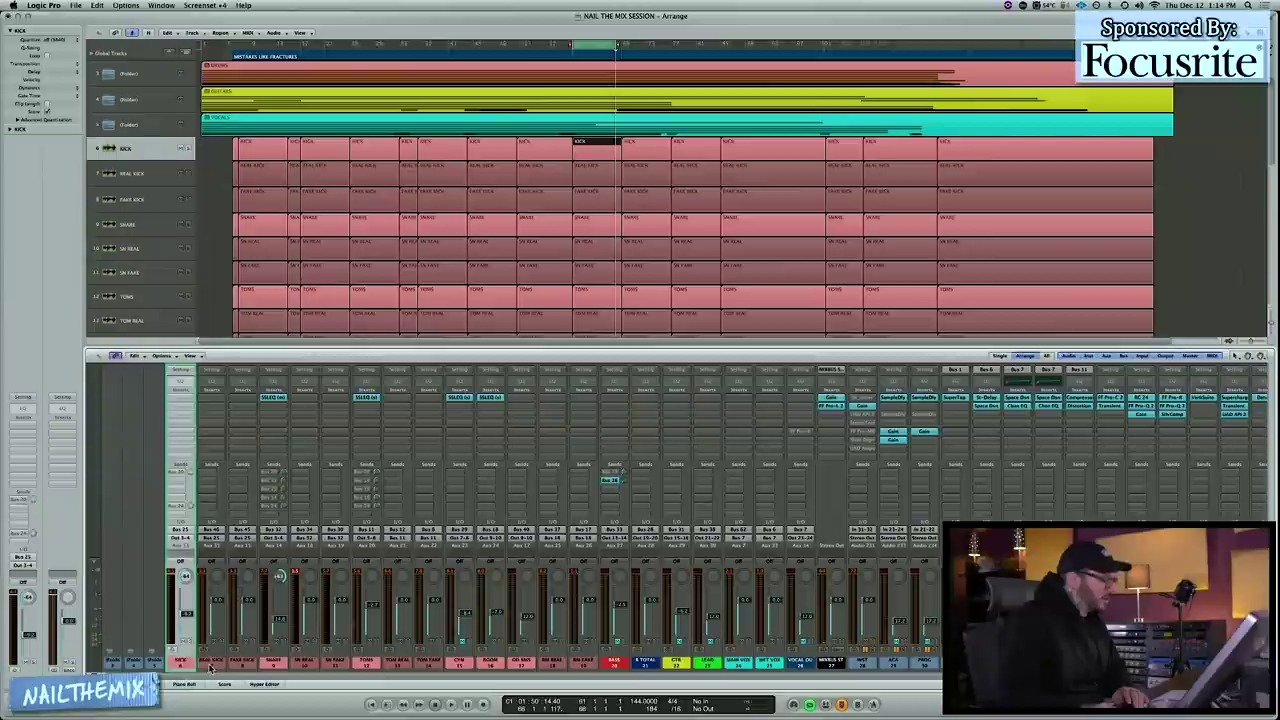
- Step through the real and fake kick and snare buses, and select the TOM REAL/FAKE and RM REAL/FAKE buses as pairs
left_click(210, 666)
left_click(248, 666)
left_click(304, 666)
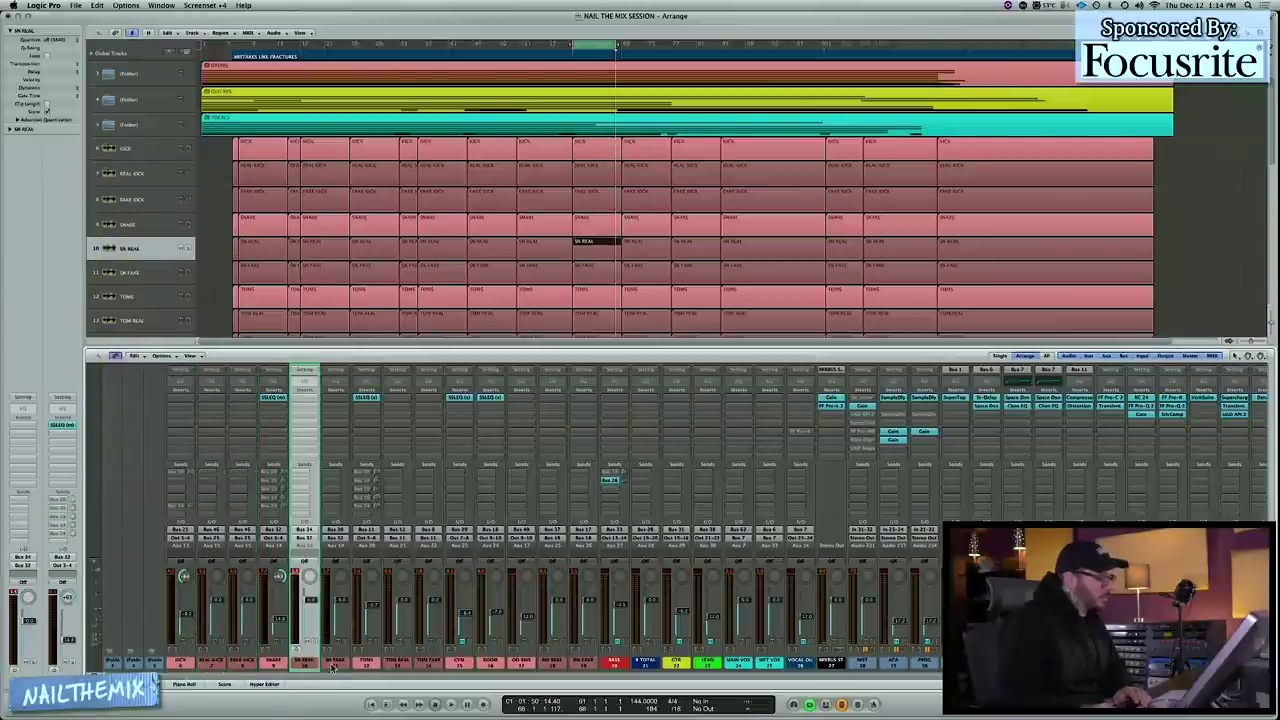
left_click(335, 666)
left_click(398, 666)
left_click(428, 666, "shift")
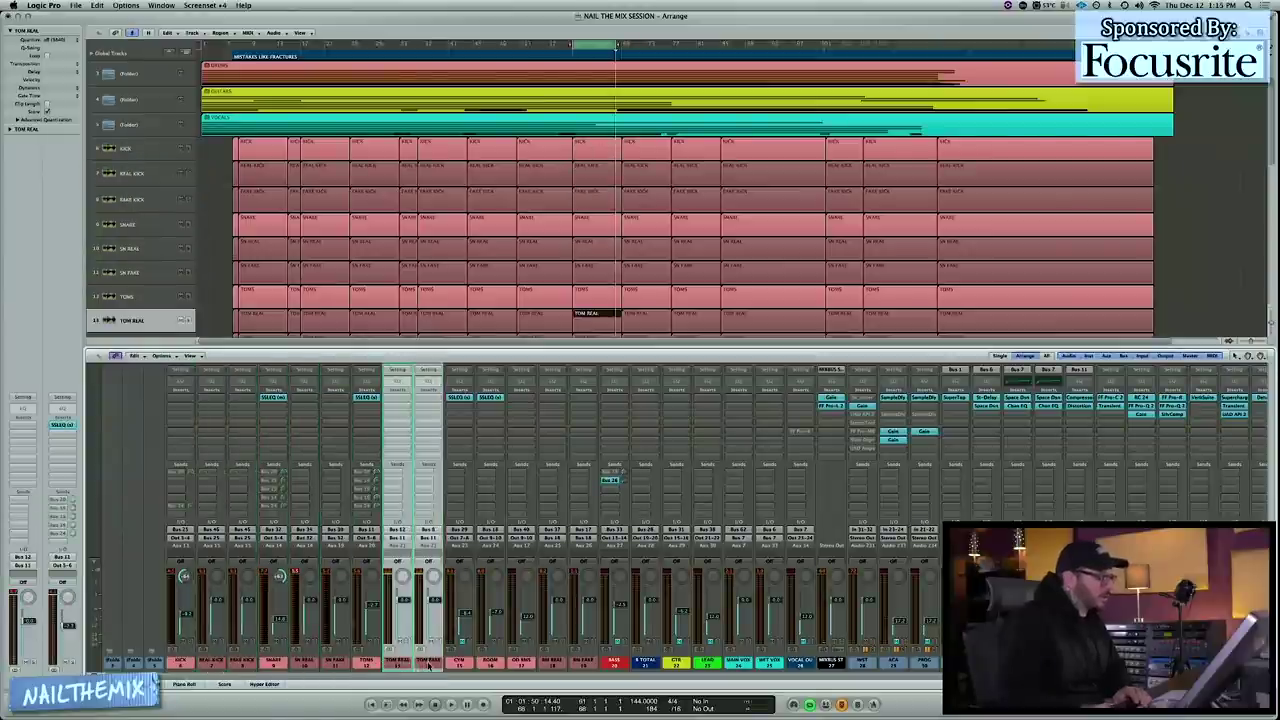
left_click(553, 666)
left_click(583, 666, "shift")
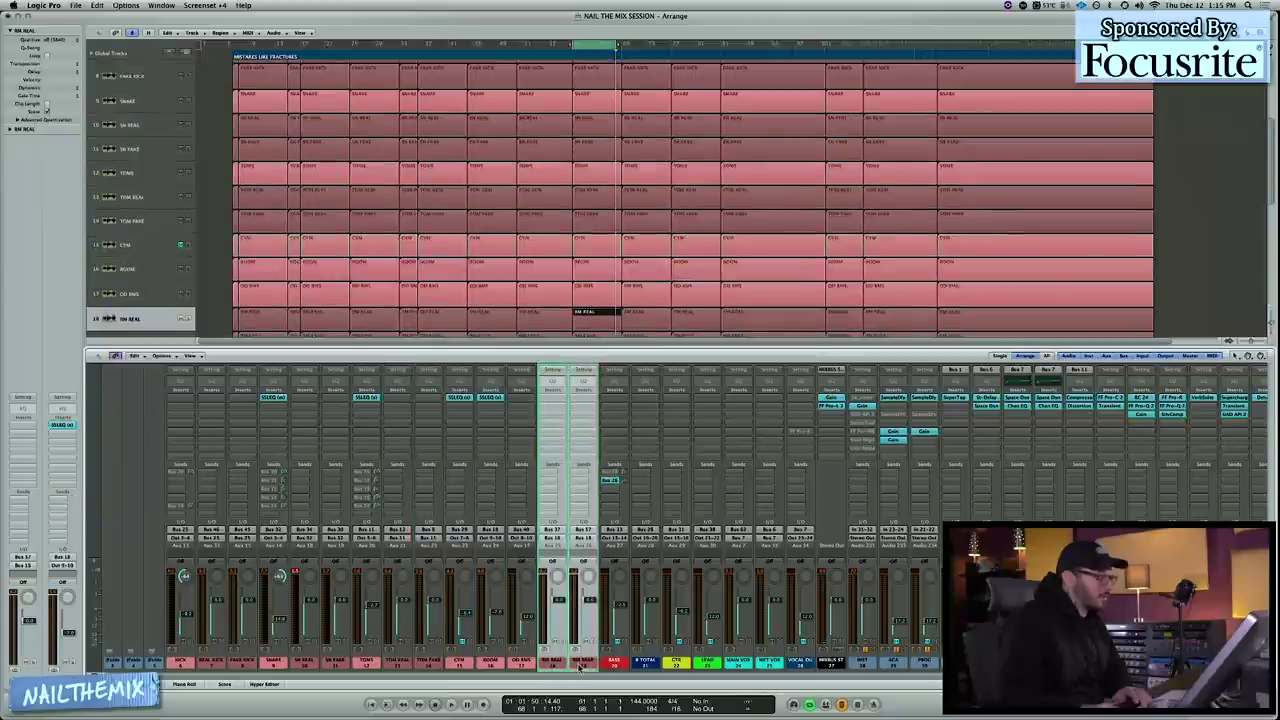
- Select the RM REAL, TOM REAL, SN REAL and REAL KICK buses together, followed by FAKE KICK with SN FAKE
left_click(522, 669)
left_click(548, 667)
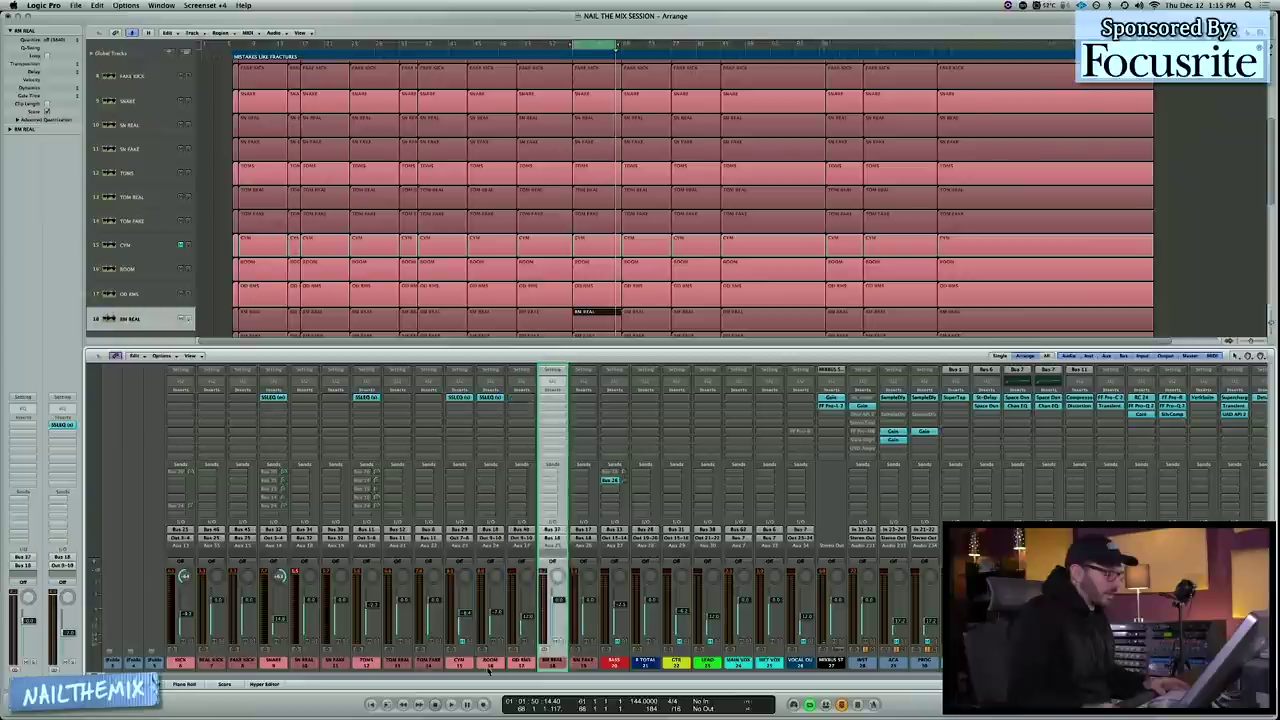
left_click(398, 664, "shift")
left_click(305, 664, "shift")
left_click(211, 662, "shift")
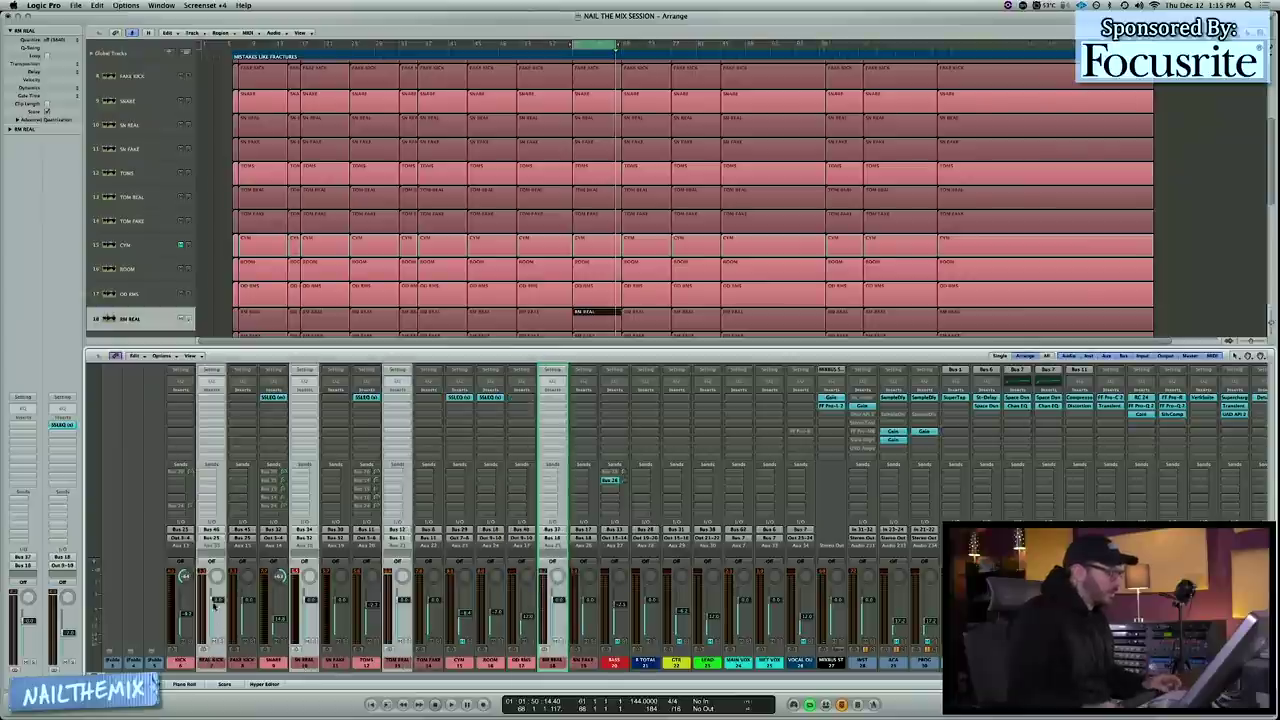
left_click(243, 664)
left_click(336, 664, "shift")
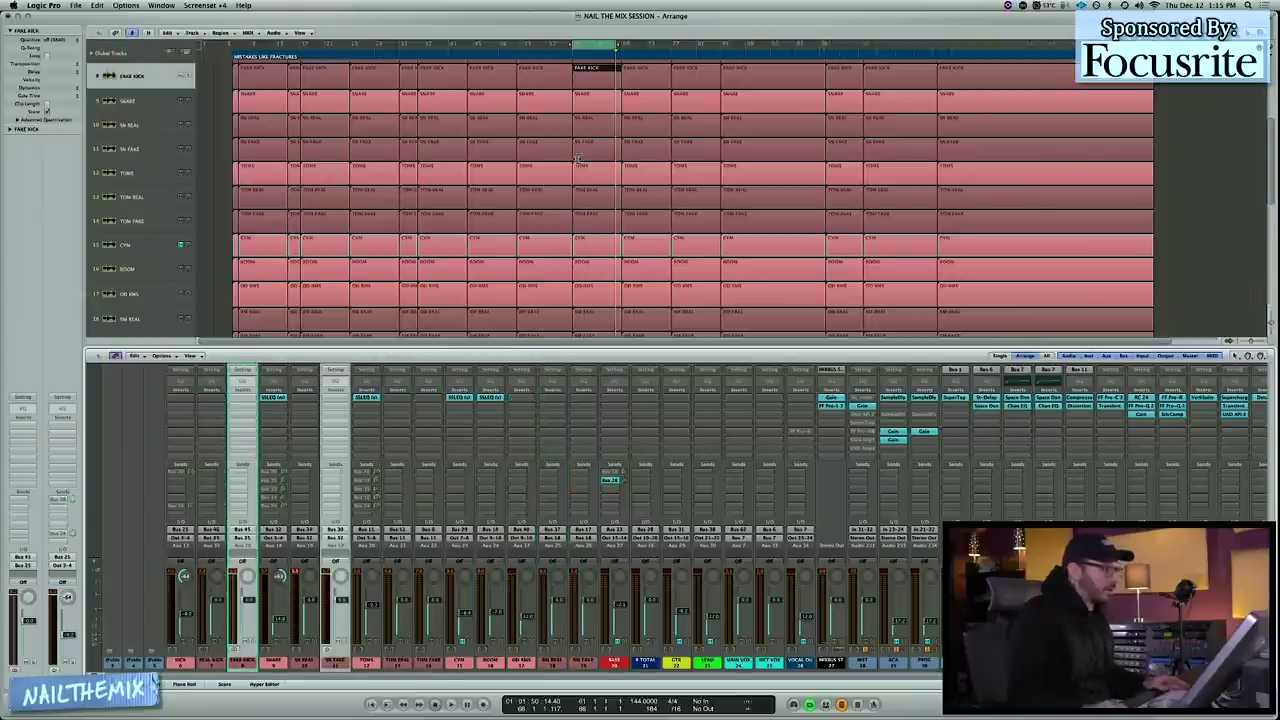
- Play the looped mix while checking the CYM, ROOM and RM FAKE buses, with CYM and ROOM unmuted
left_click(145, 250)
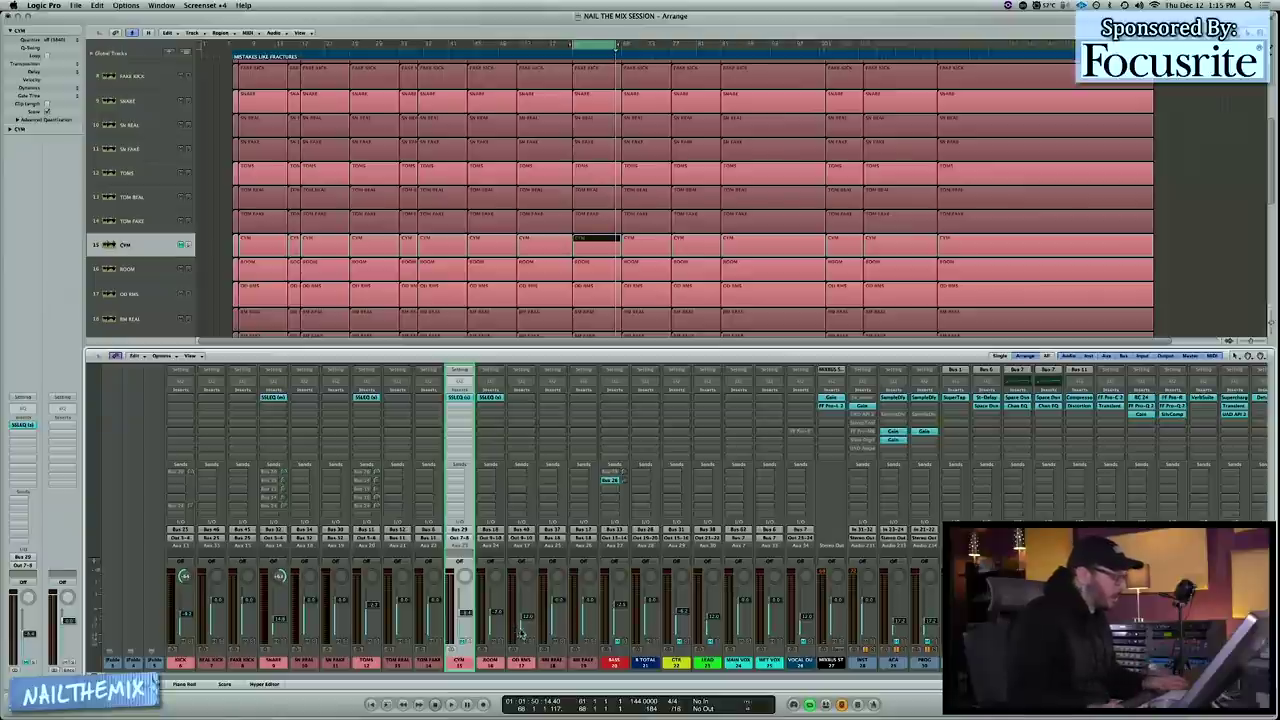
key("space")
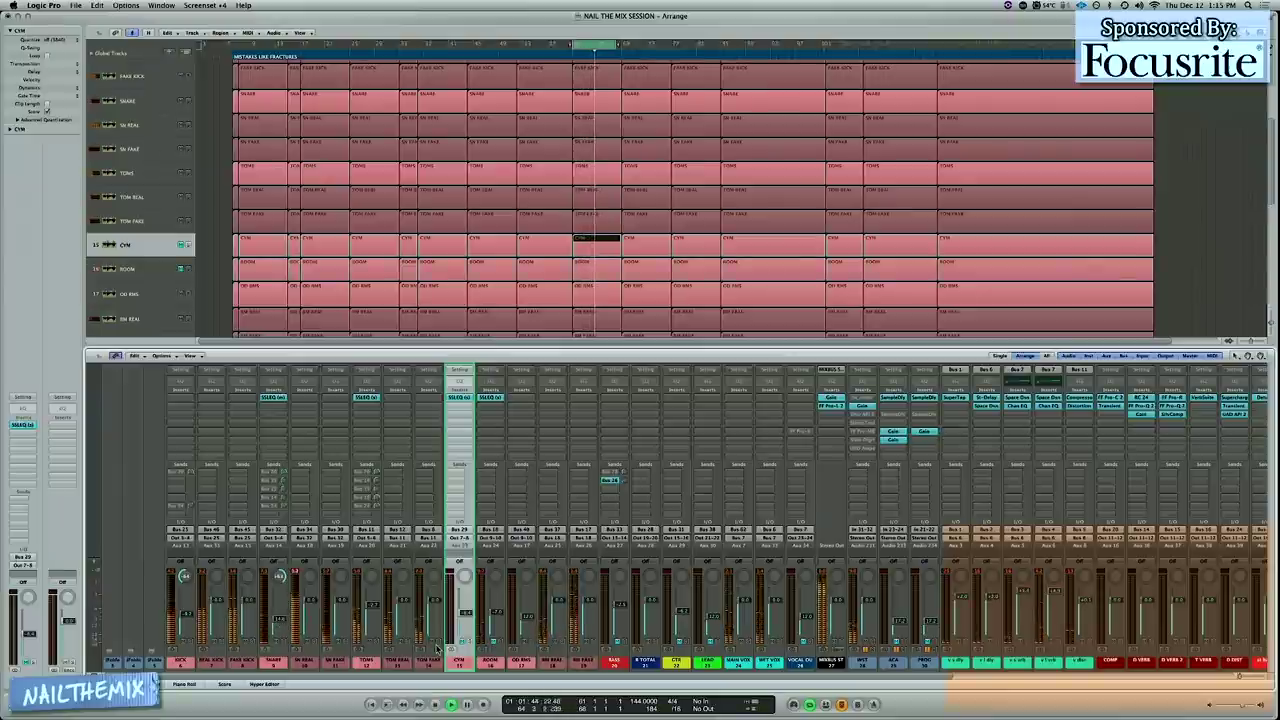
left_click(490, 648)
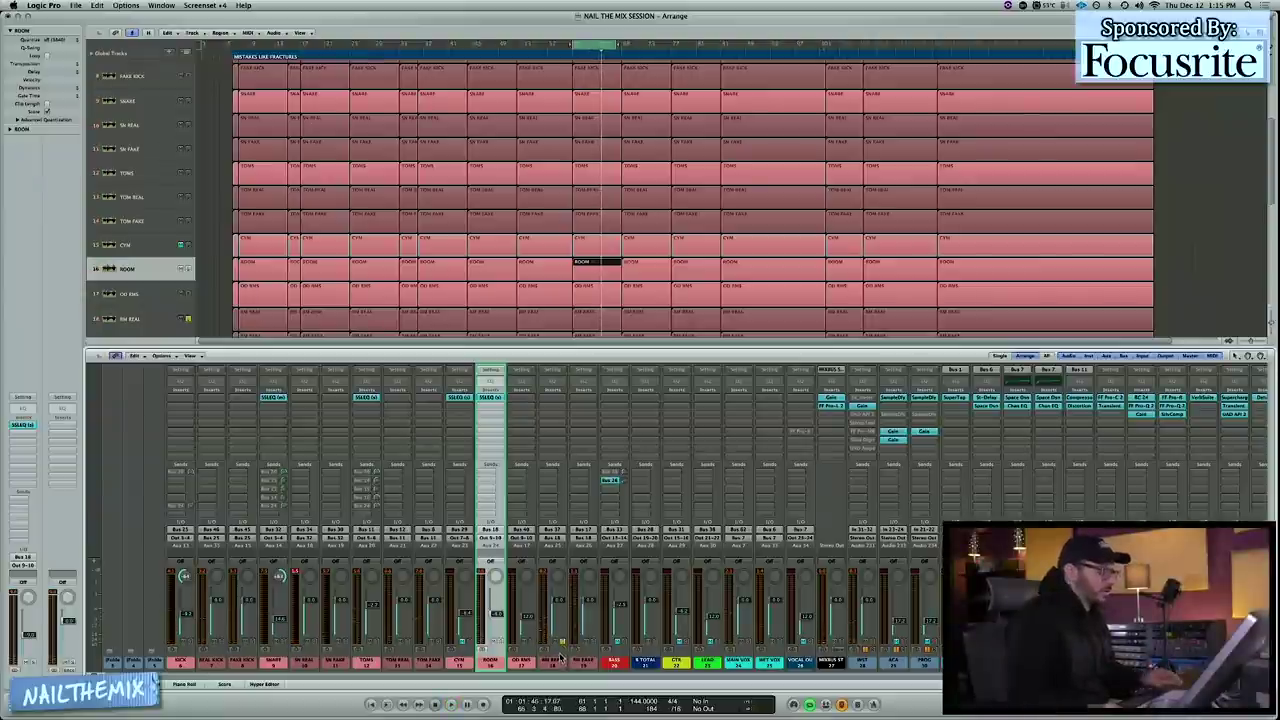
left_click(592, 651)
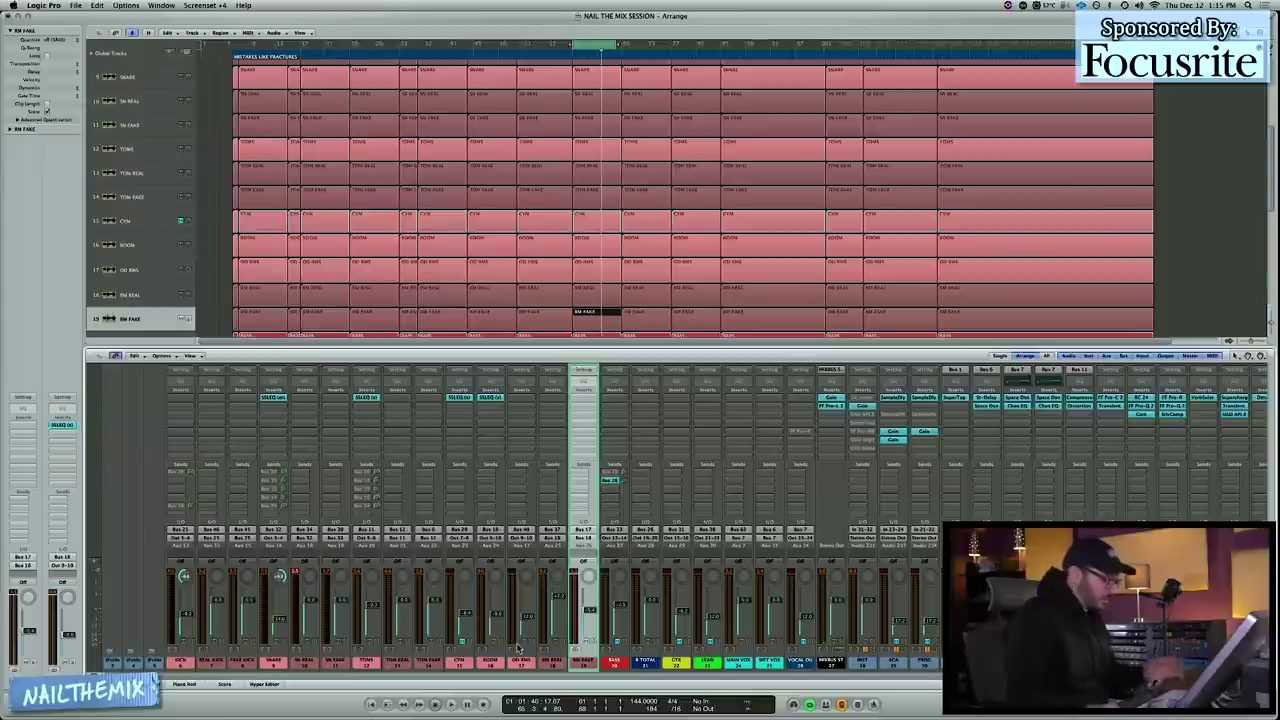
key("space")
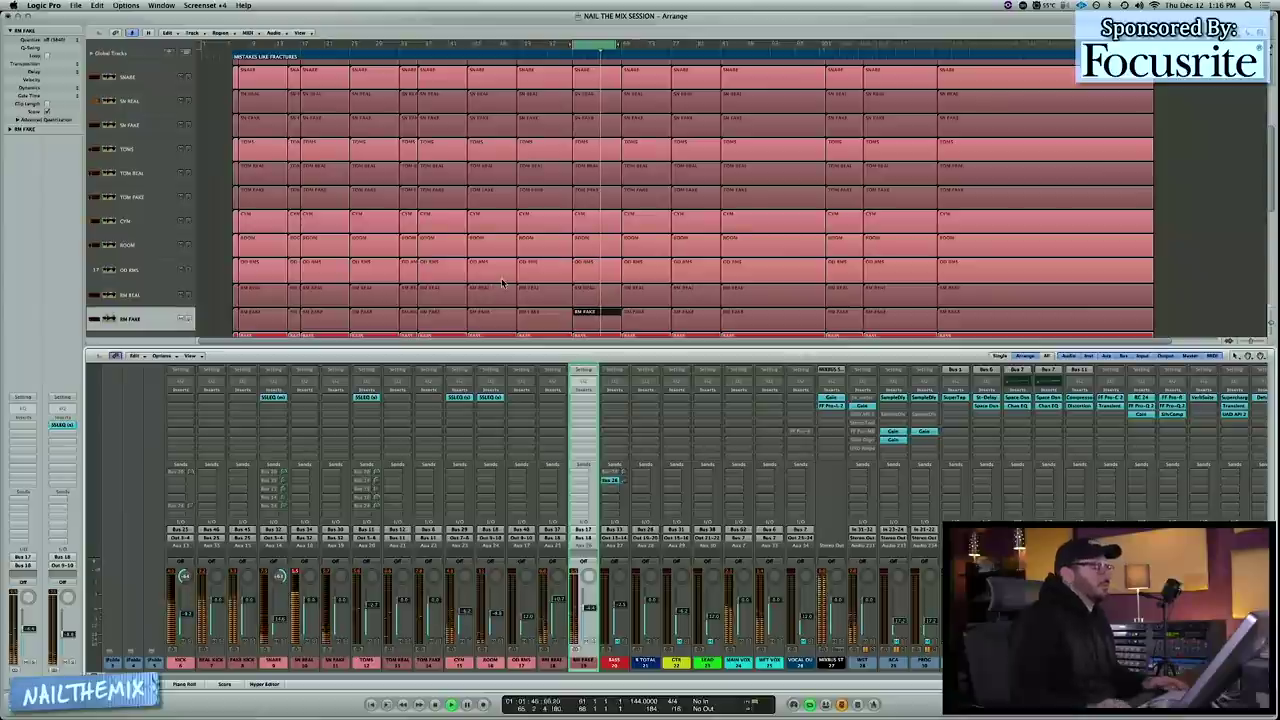
- Open the DRUMS folder and bring its snare mic and snare sample tracks into view
scroll(641, 272, "up", 5)
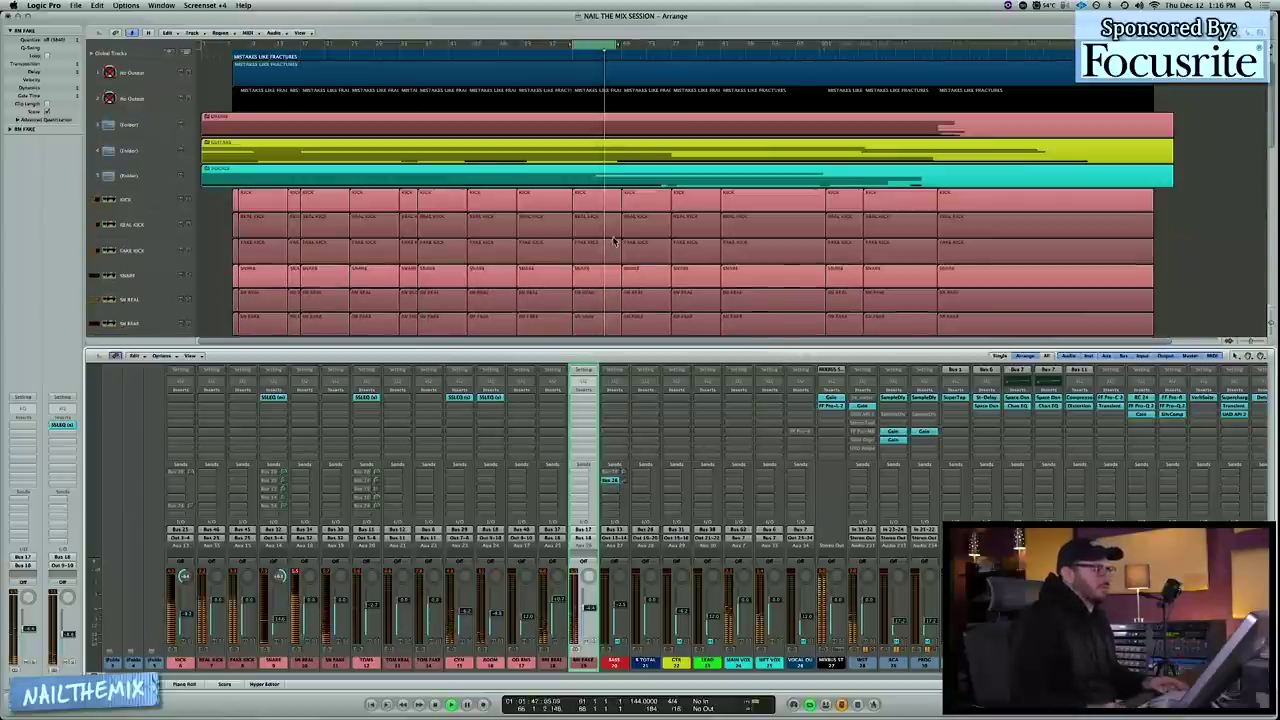
double_click(601, 126)
scroll(202, 197, "down", 3)
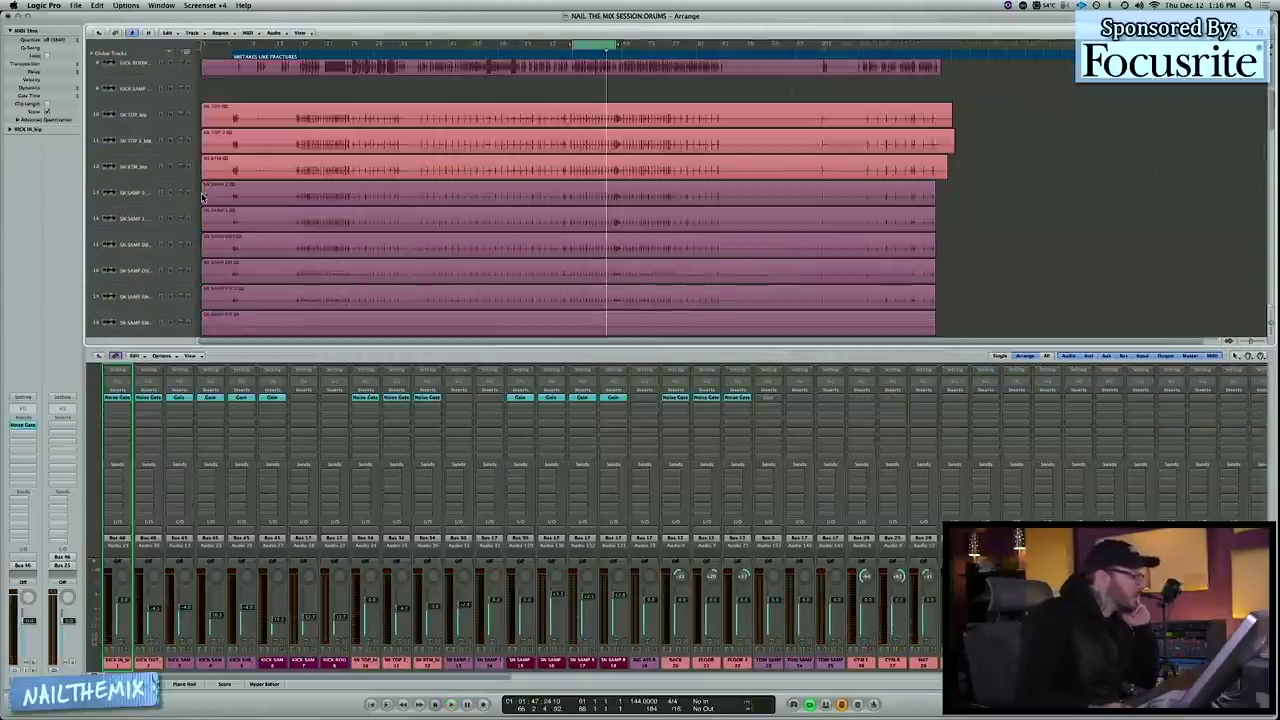